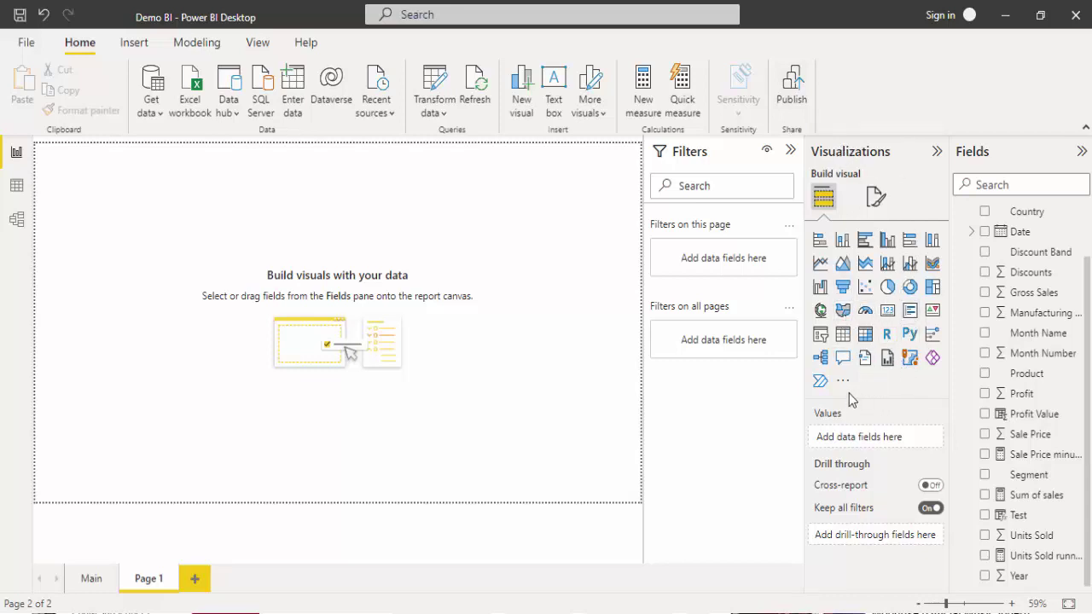
Step: Insert a matrix visual on Page 1 and enlarge it to span the full width of the canvas
left_click(865, 340)
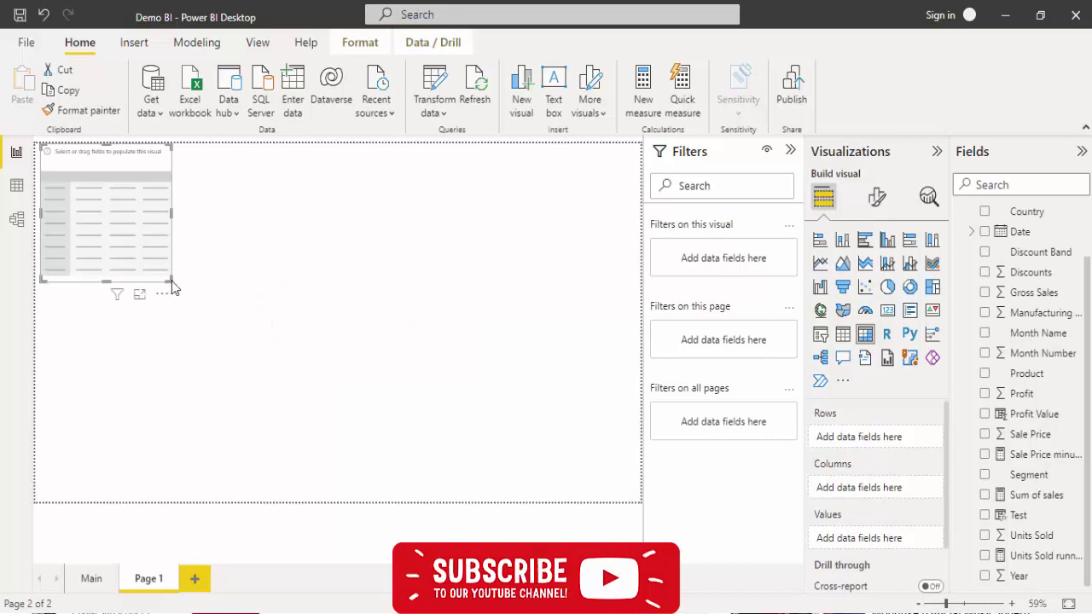
left_click_drag(171, 282, 346, 327)
left_click_drag(452, 348, 641, 433)
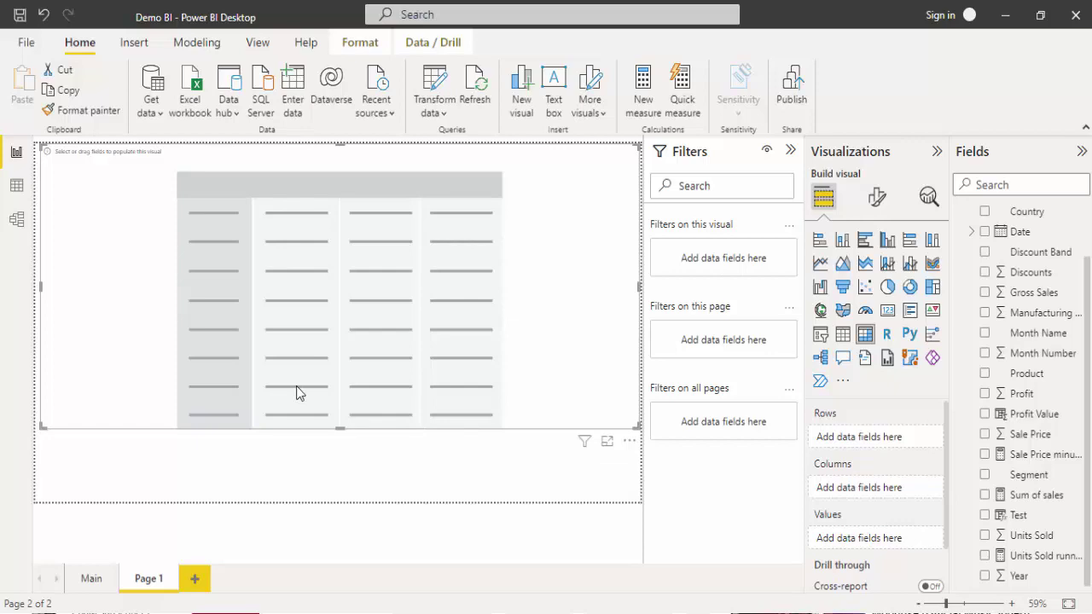
Step: Examine the distinct values of the Segment and Country columns in the financials table without filtering them
left_click(16, 185)
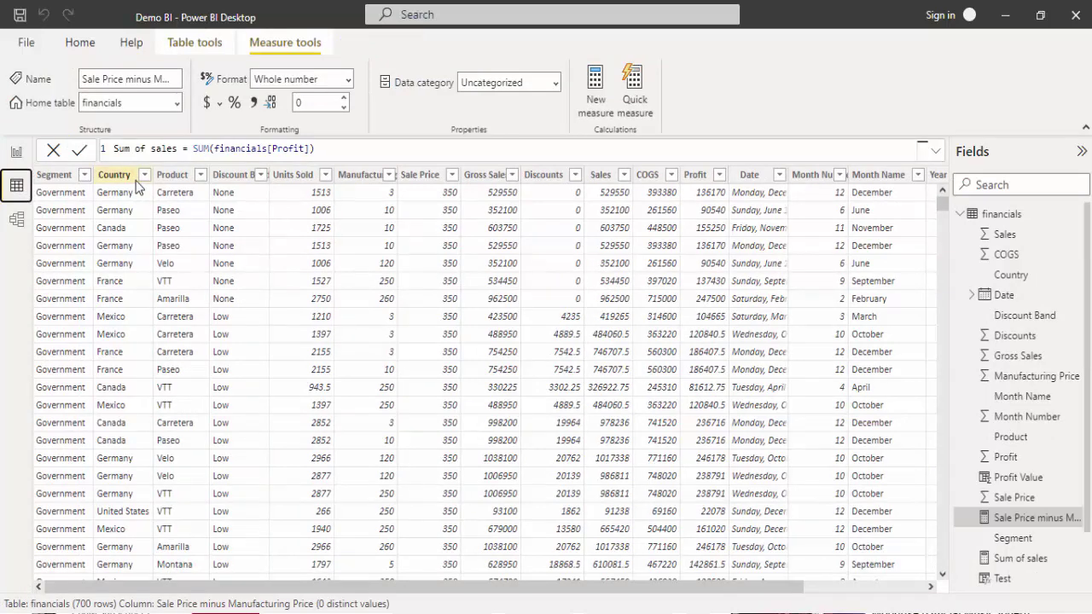
left_click(82, 179)
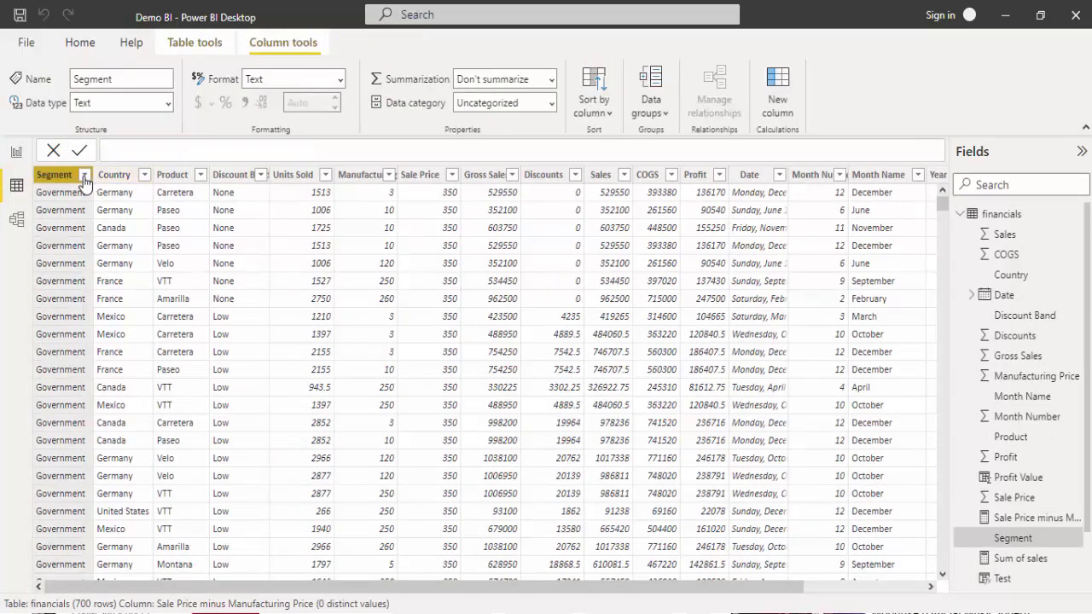
left_click(83, 176)
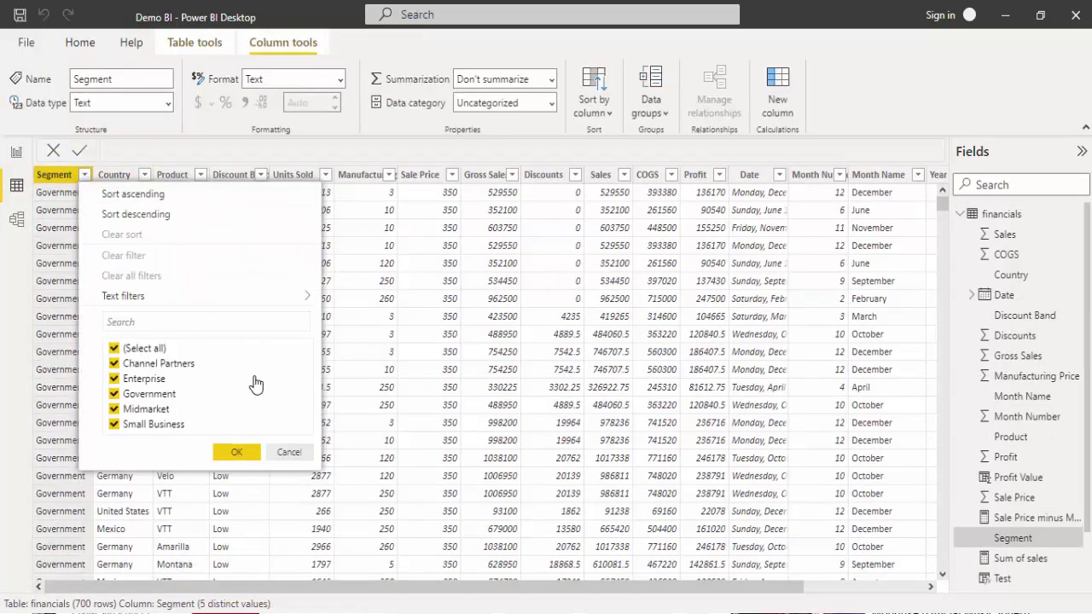
left_click(287, 453)
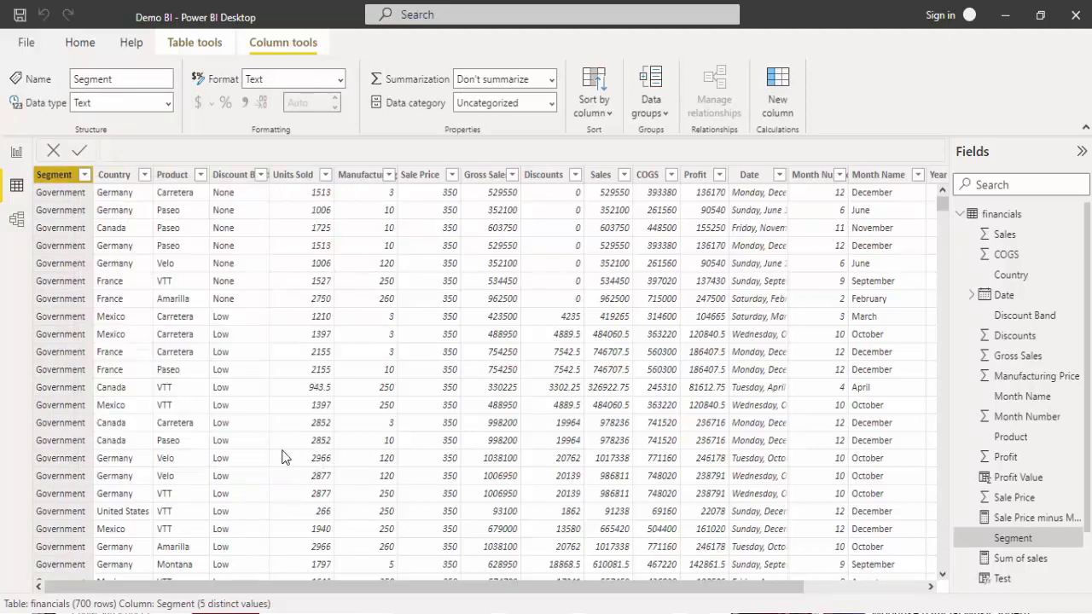
left_click(145, 175)
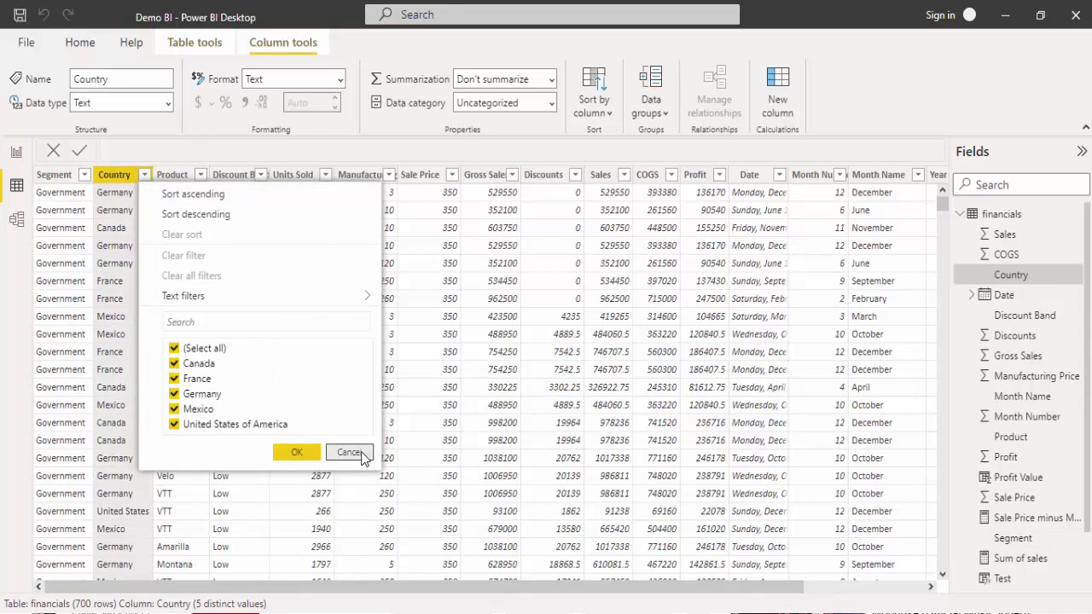
left_click(348, 453)
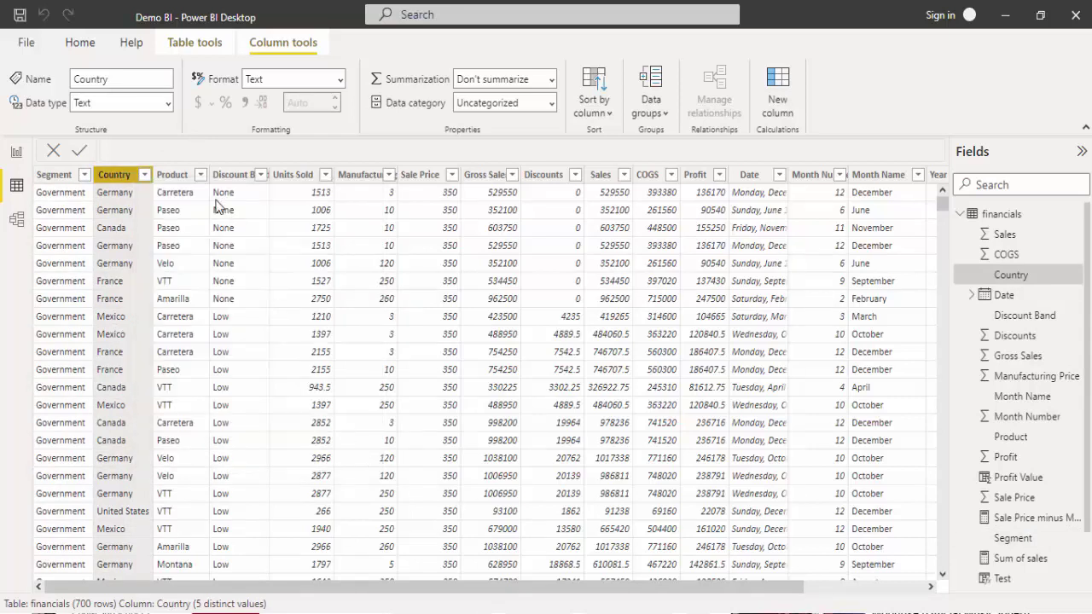
Step: Examine the distinct values of the Product and Discount Band columns without filtering them
left_click(201, 176)
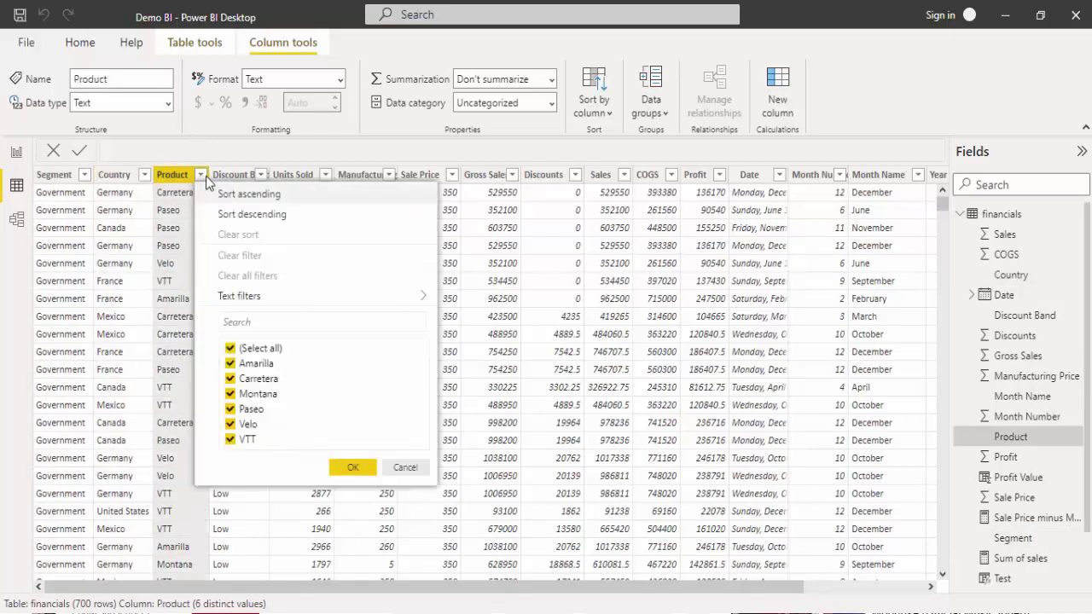
left_click(405, 467)
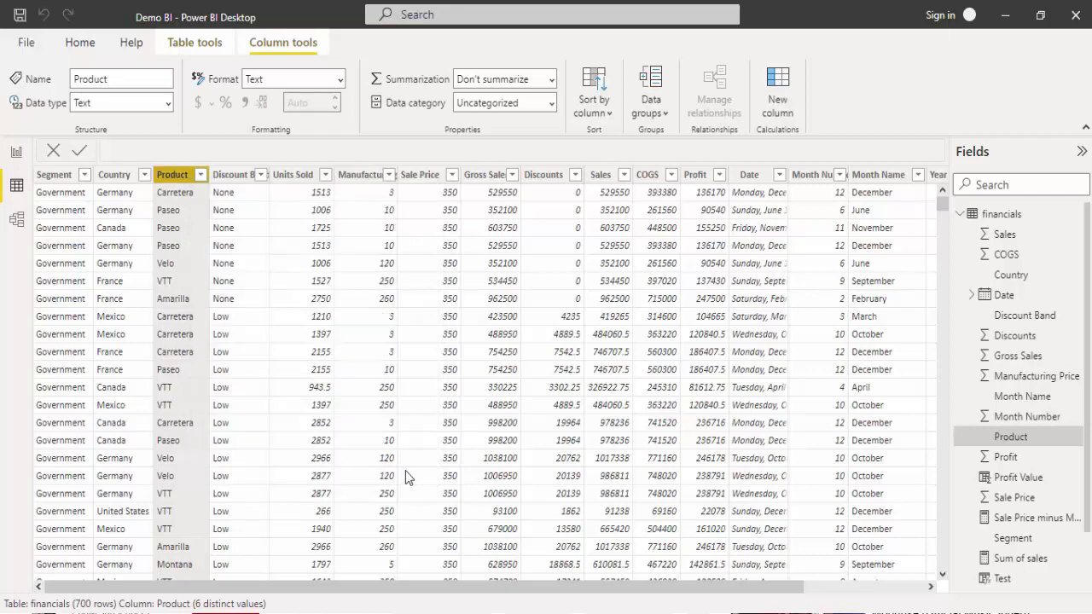
left_click(260, 174)
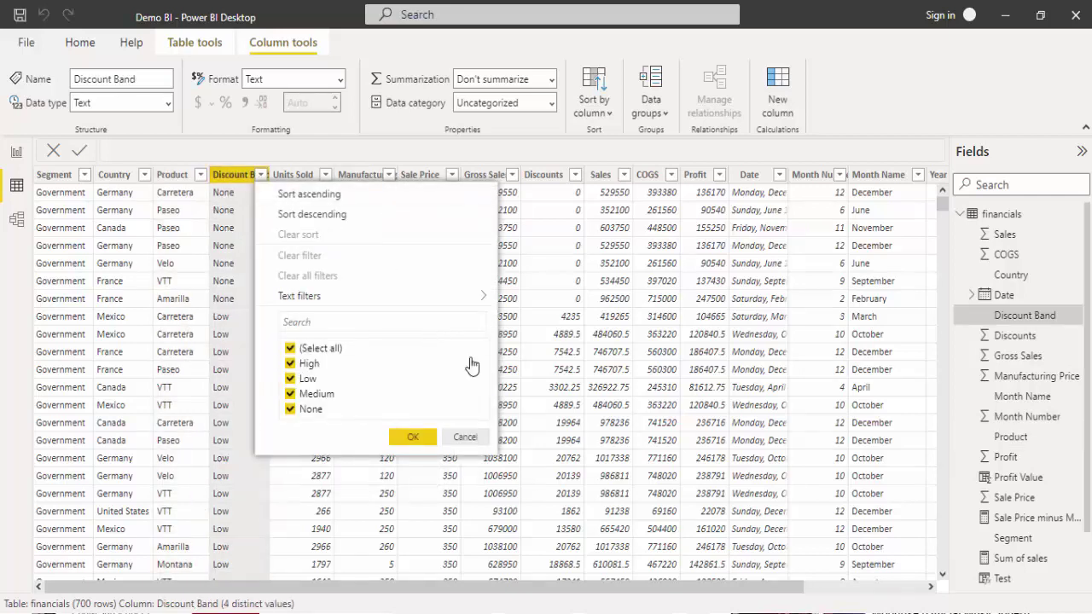
left_click(464, 436)
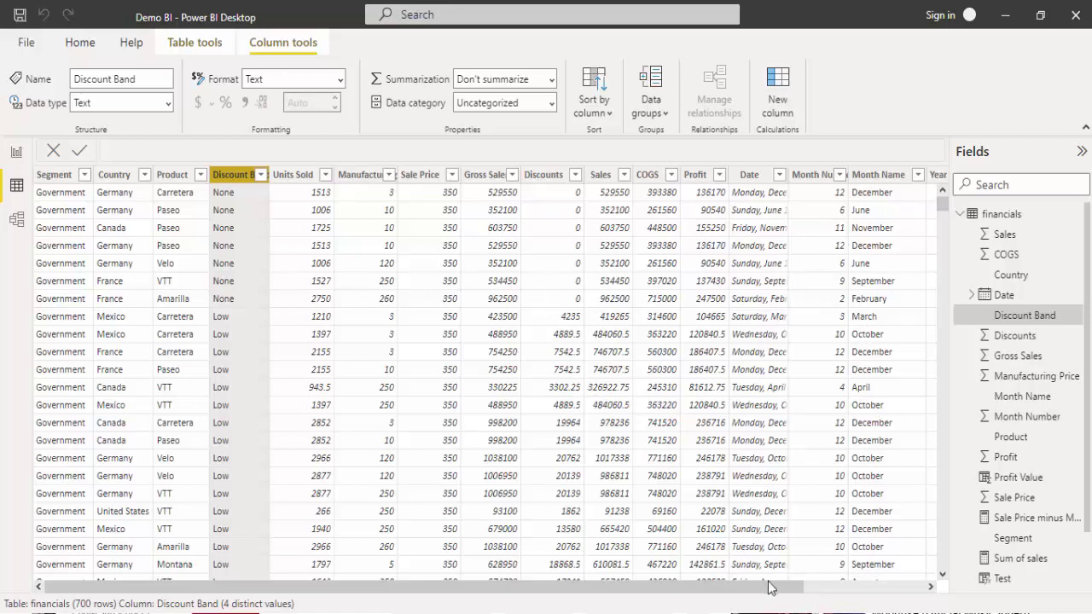
Step: Review the remaining columns of the financials table through Profit Value, and return to its first columns
left_click_drag(755, 592, 843, 595)
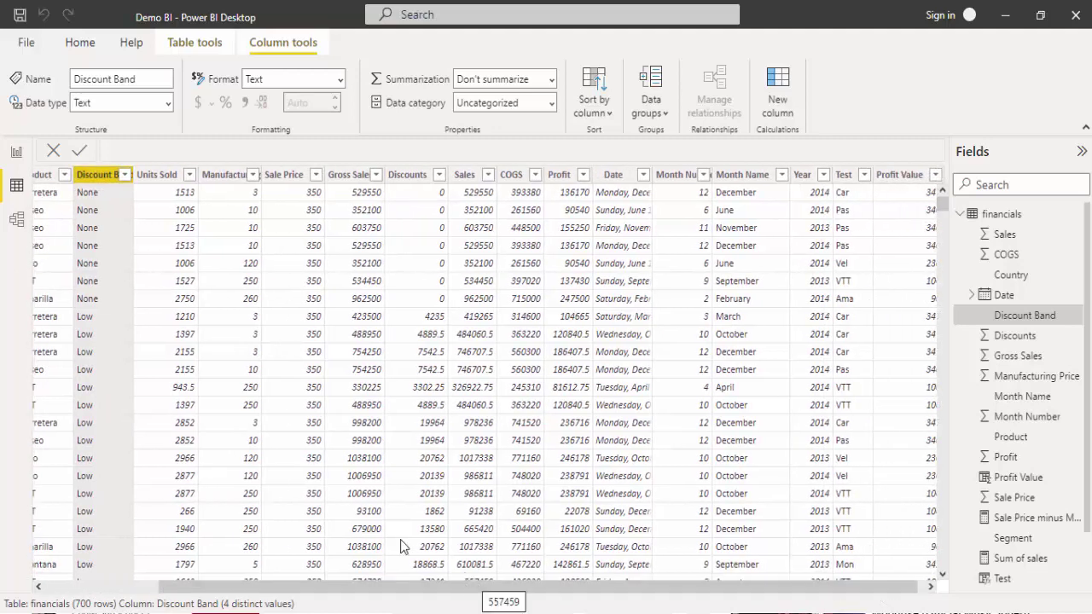
left_click(16, 152)
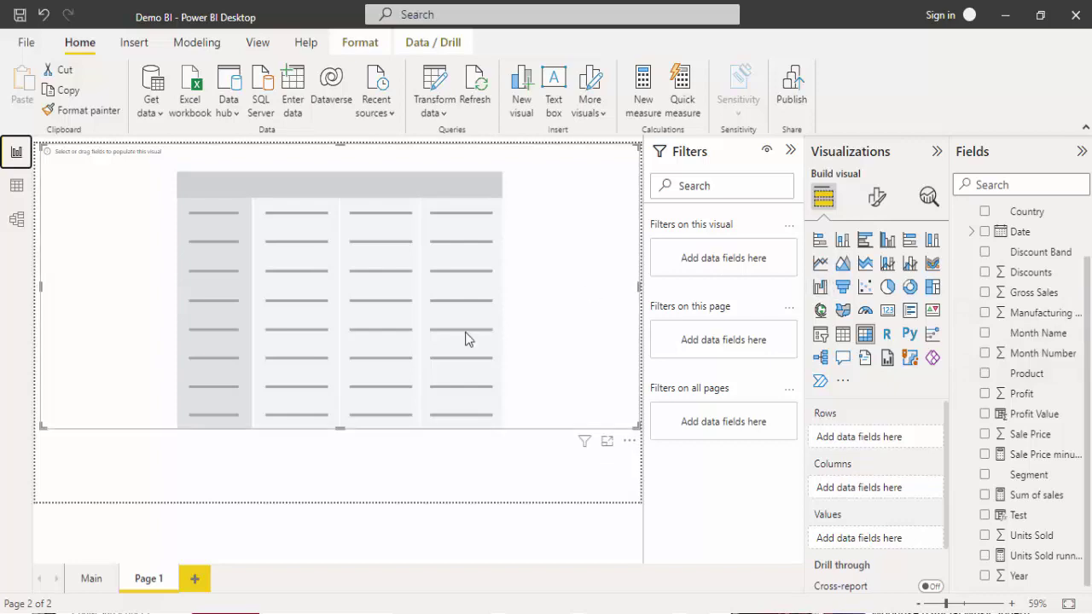
left_click(17, 186)
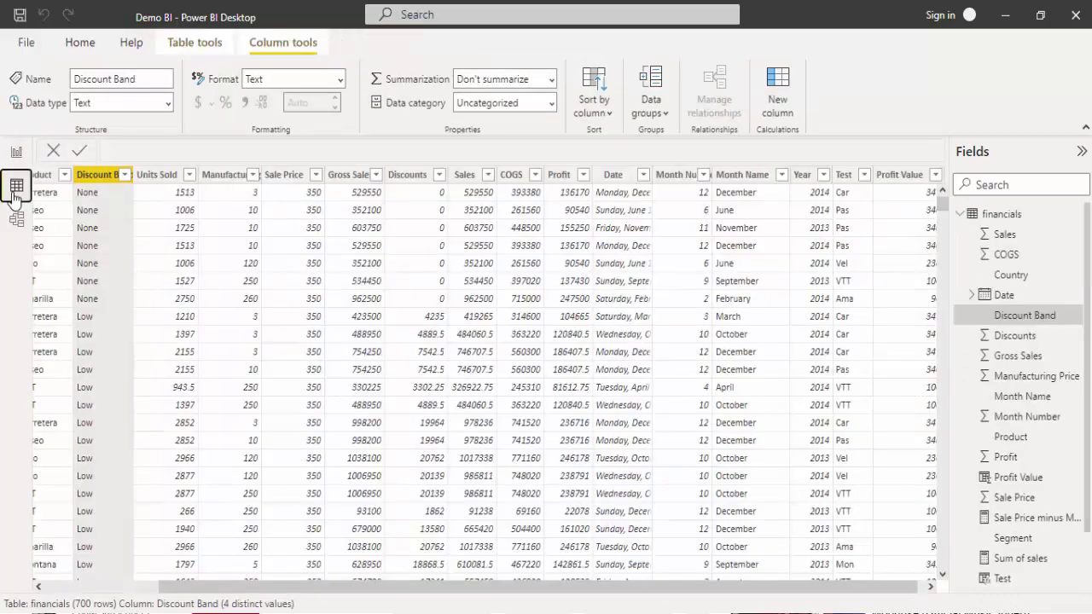
left_click(119, 591)
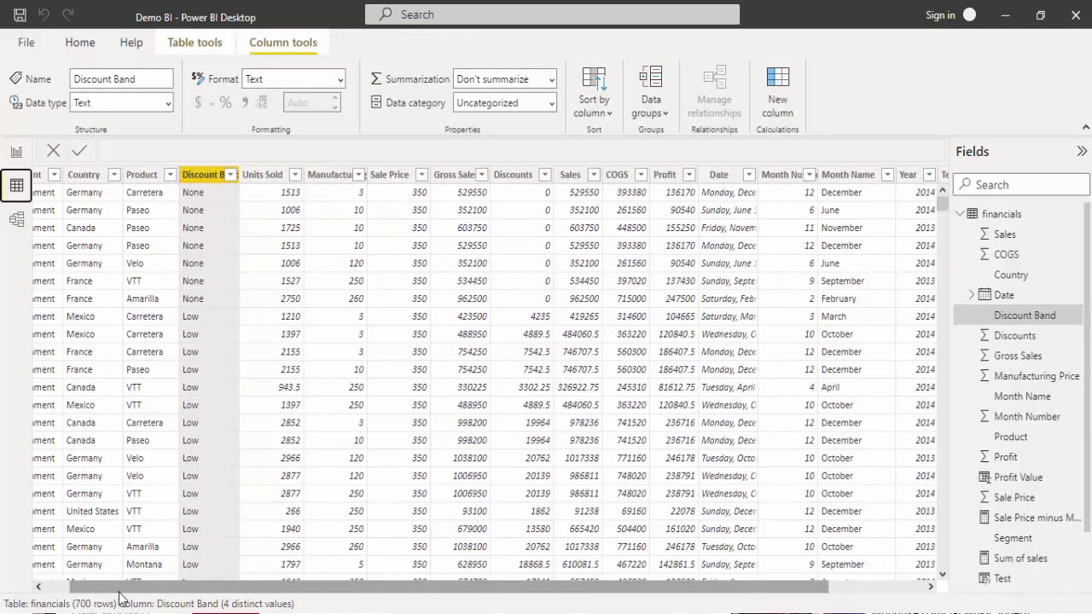
left_click_drag(120, 597, 93, 597)
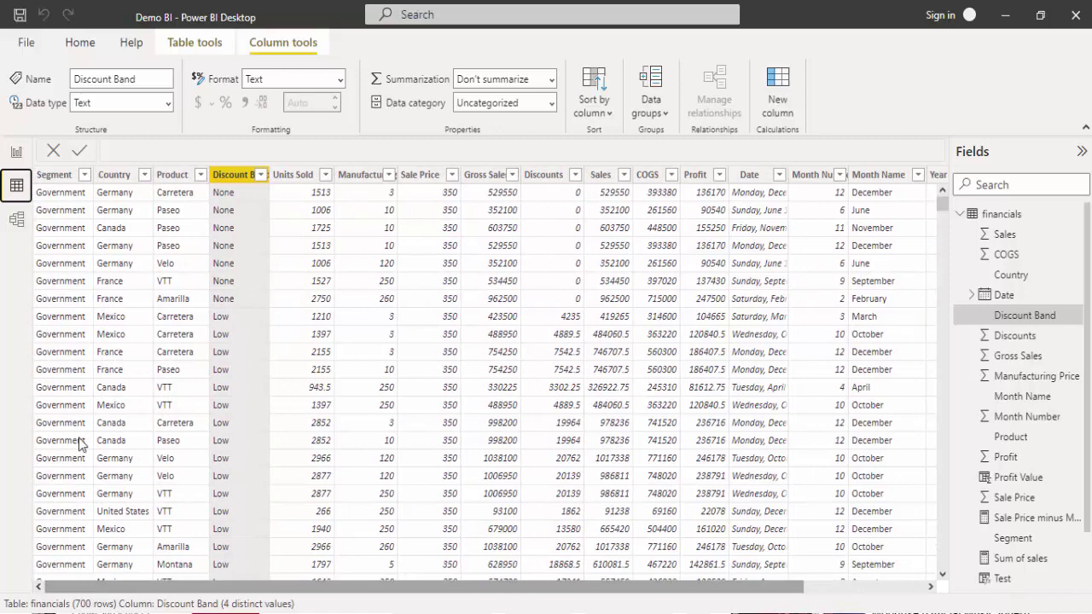
Step: Return to the report page and add the Country field to the matrix rows
left_click(16, 152)
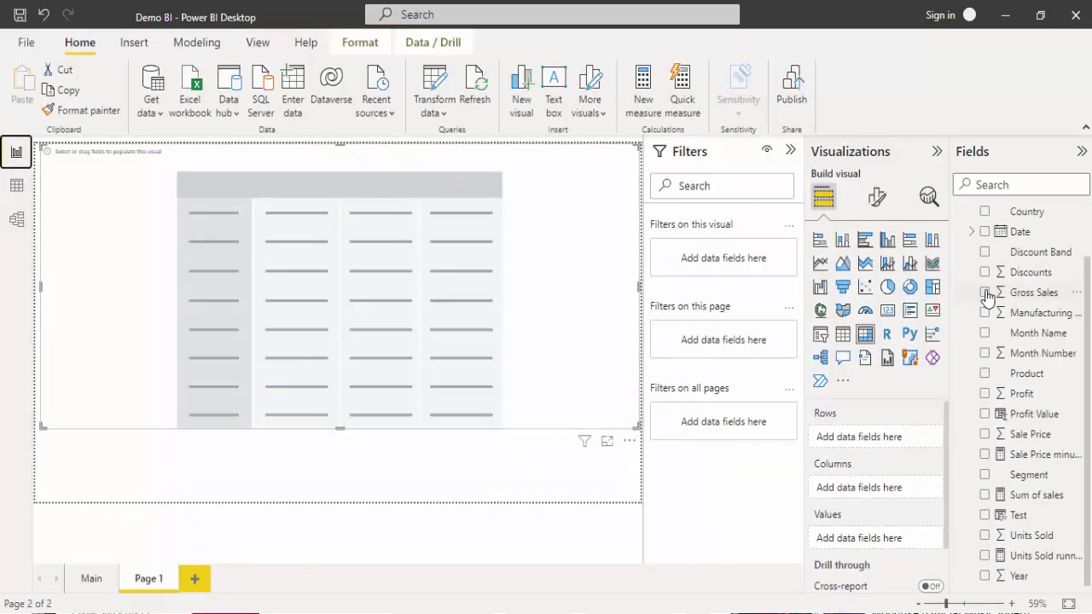
scroll(1036, 286, "up", 2)
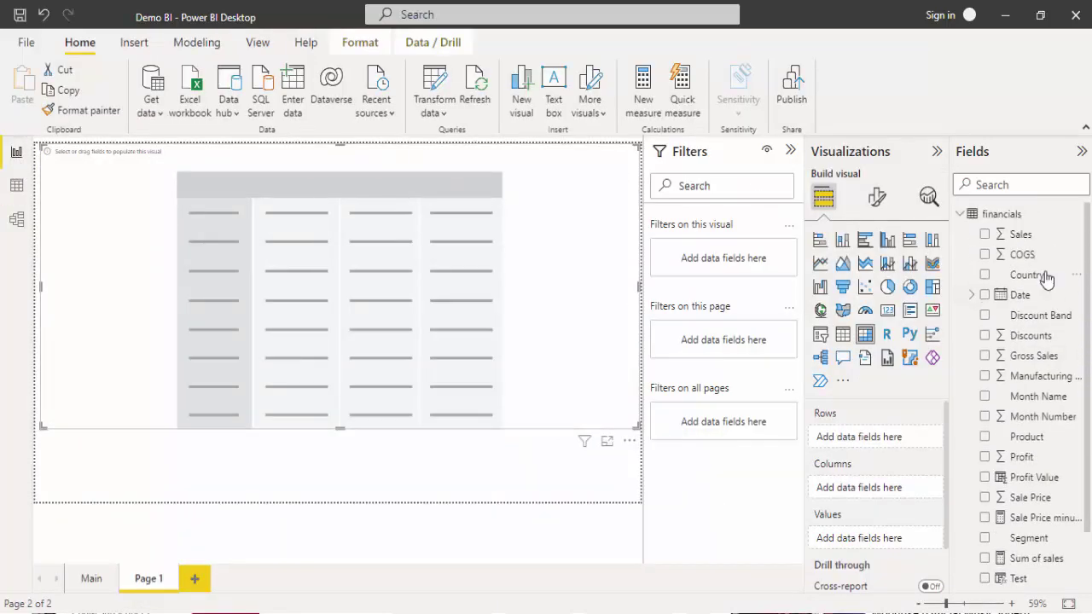
left_click(985, 276)
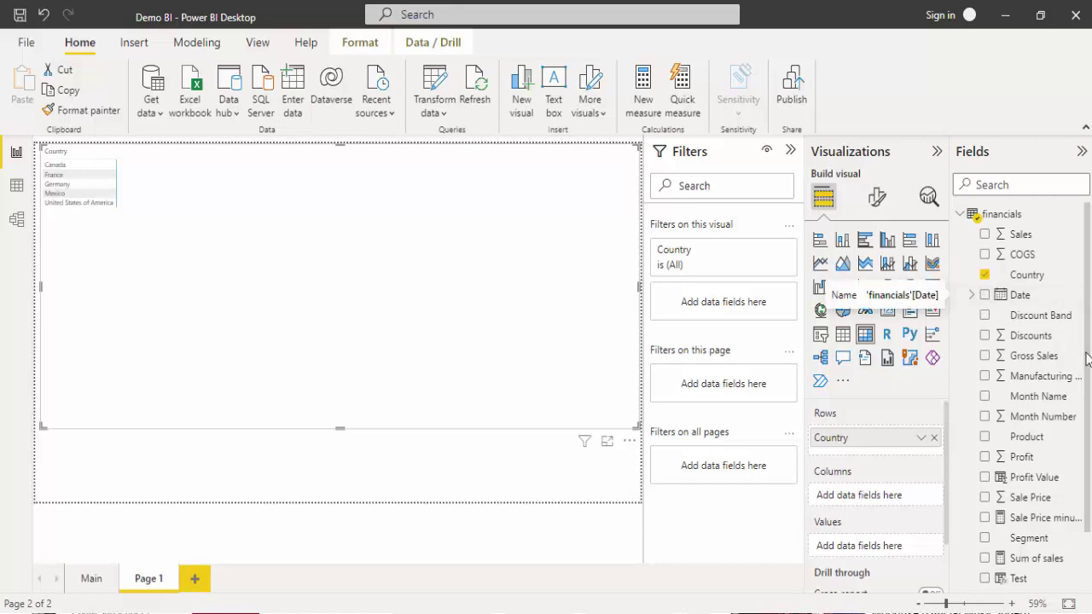
Step: Place the Date hierarchy in the matrix columns rather than in its rows
scroll(1086, 359, "down", 2)
scroll(990, 298, "up", 2)
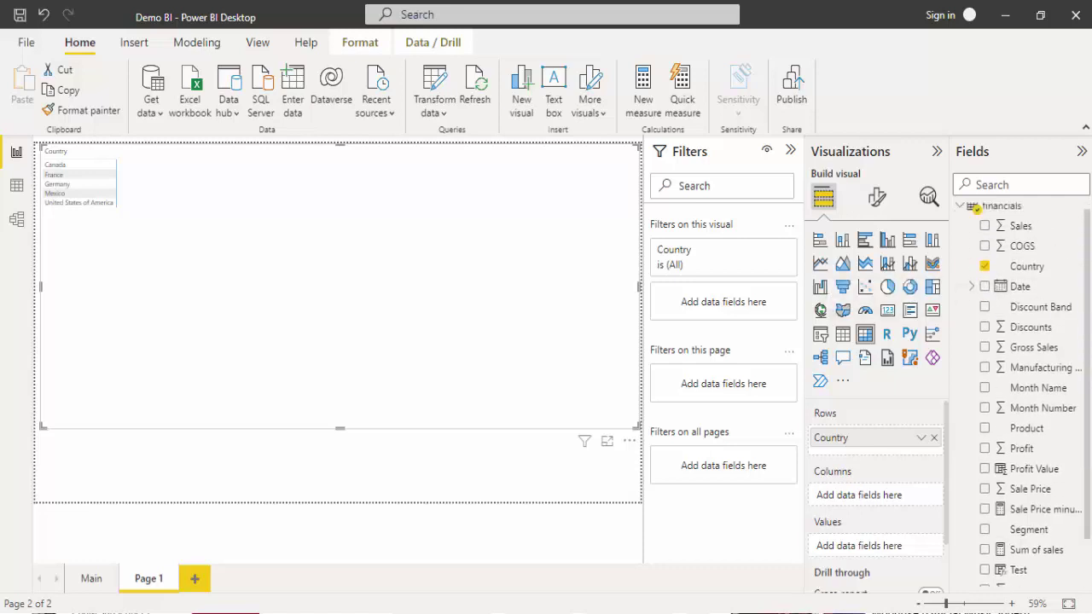
left_click(987, 289)
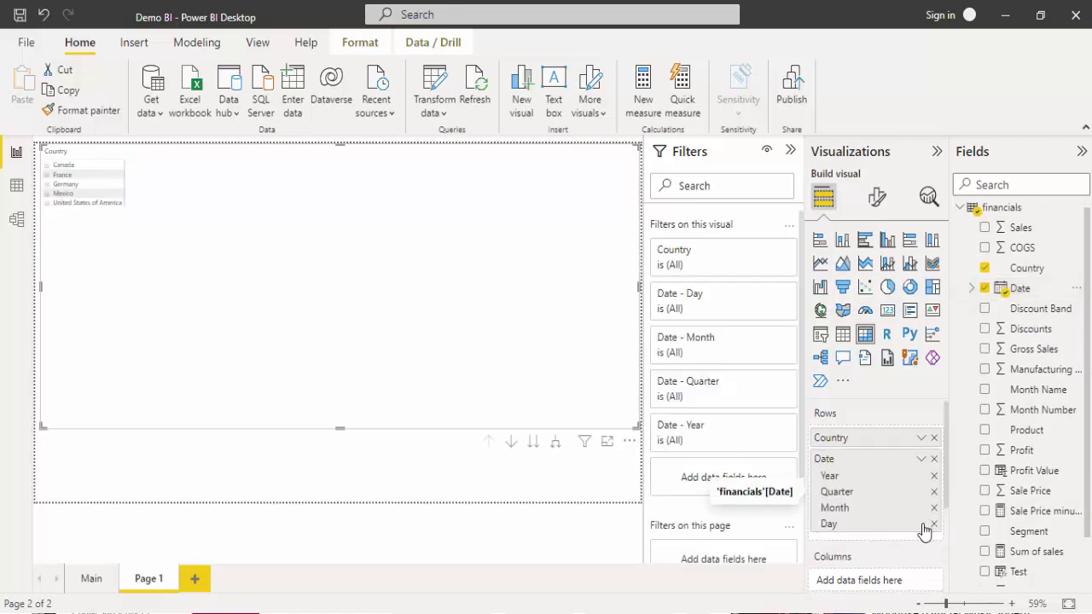
left_click(934, 461)
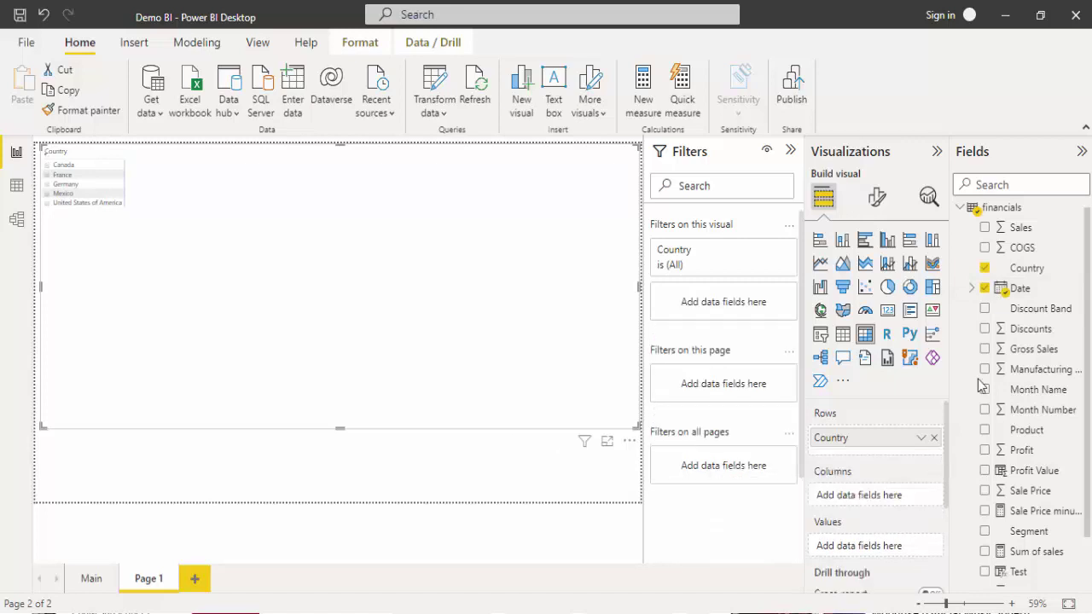
left_click_drag(1001, 294, 850, 441)
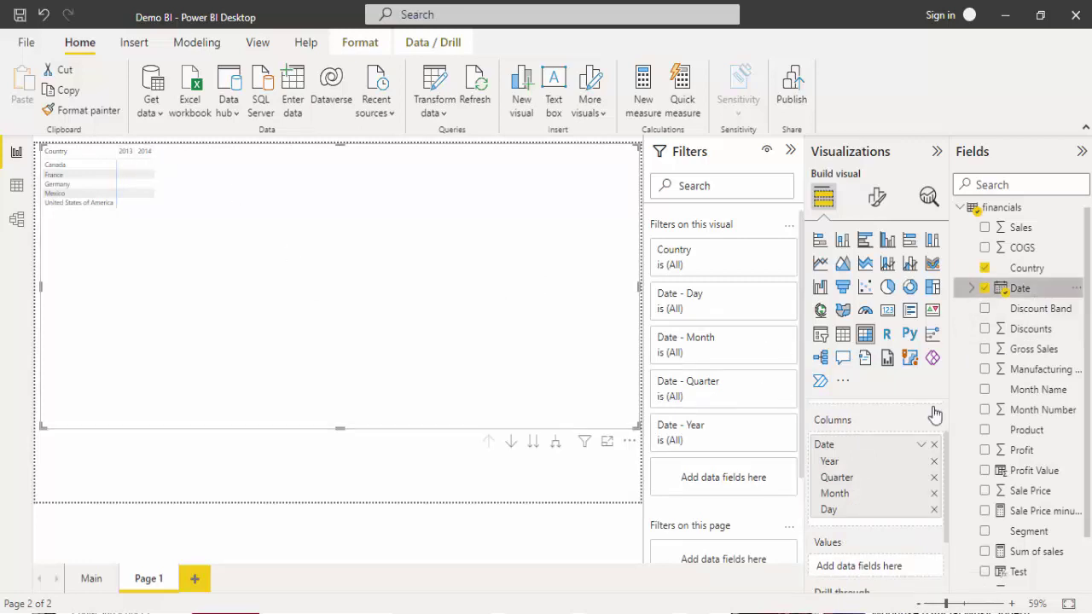
left_click(921, 447)
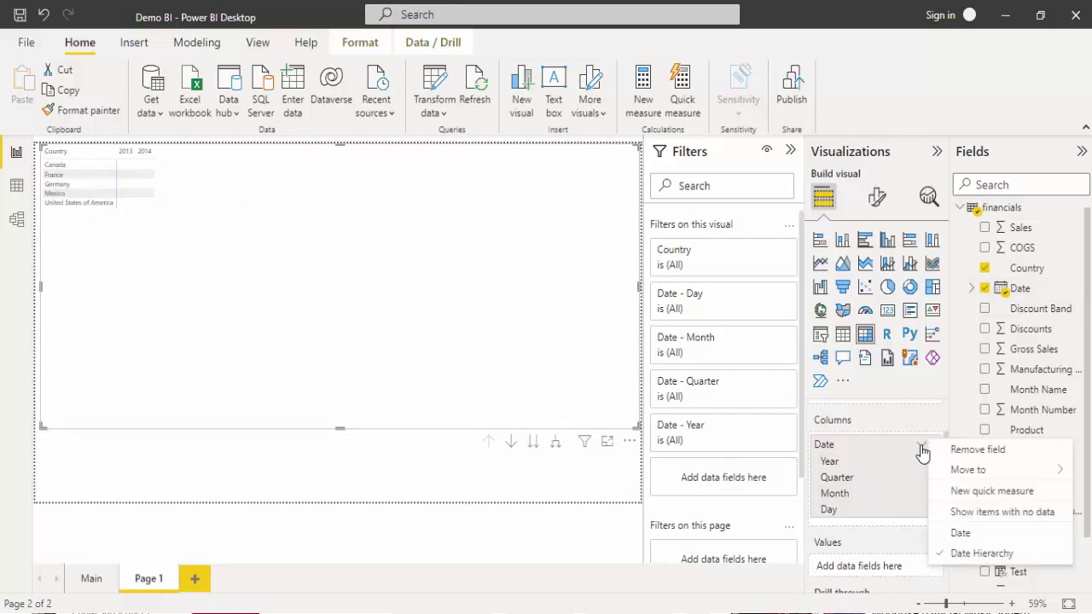
left_click(900, 425)
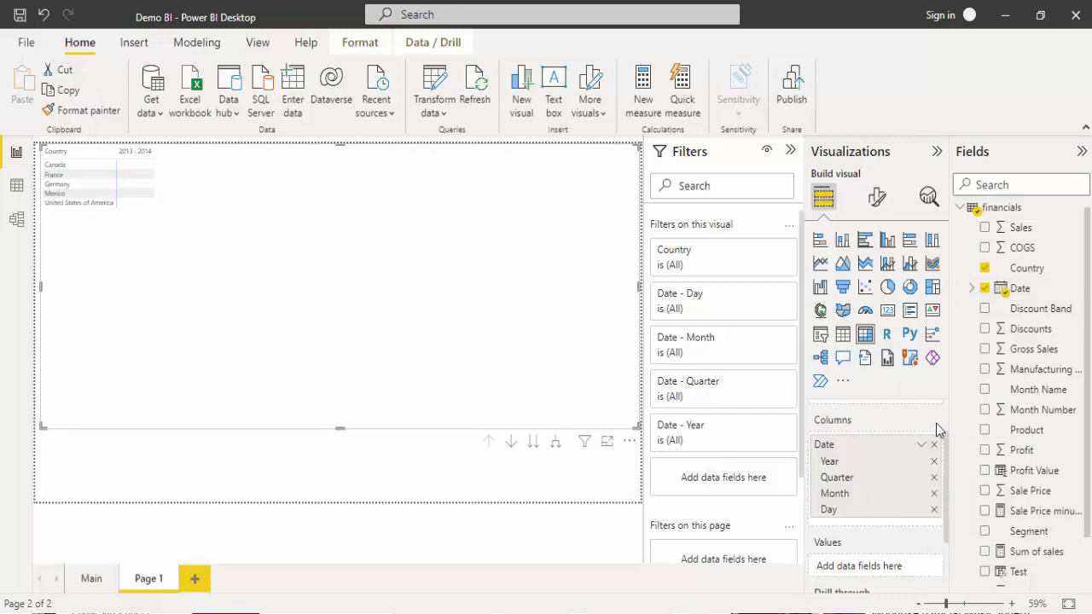
Step: Add Segment to the matrix rows below Country, and test the grouping by expanding and collapsing Canada
scroll(943, 459, "up", 1)
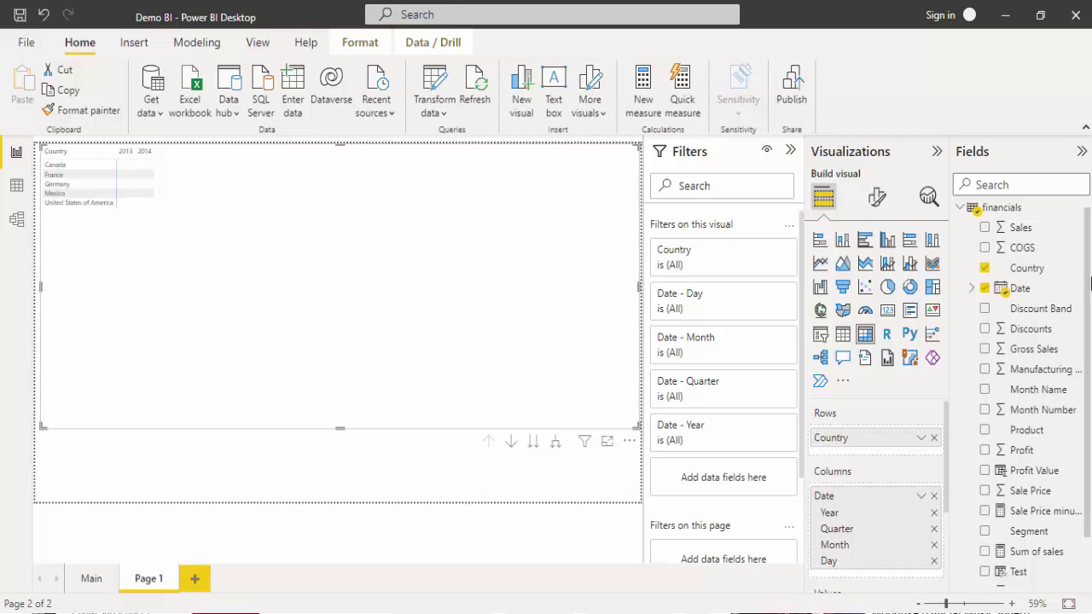
scroll(1090, 283, "down", 1)
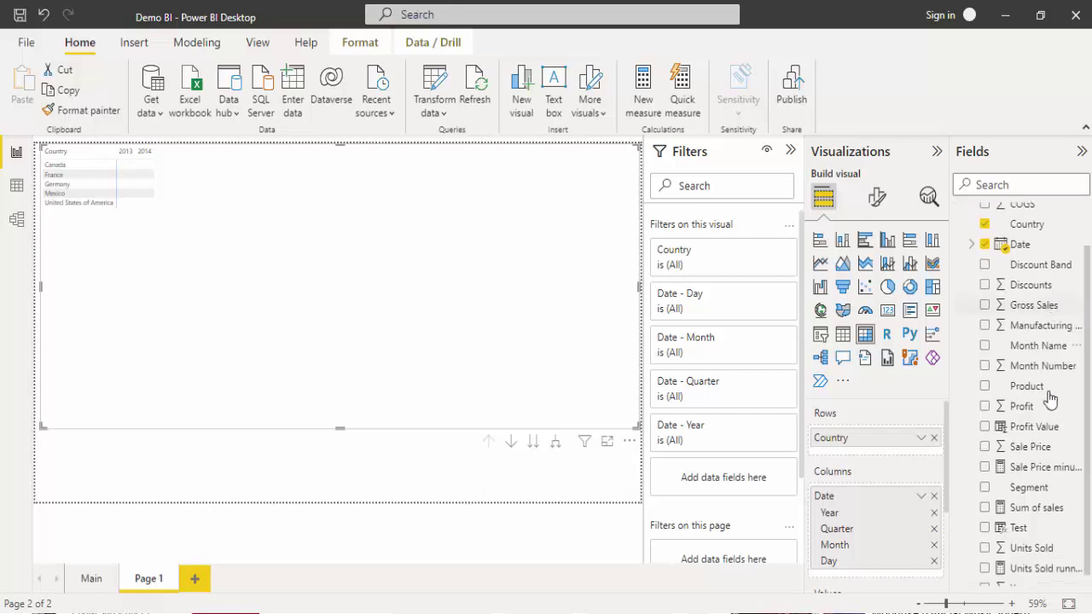
left_click(985, 489)
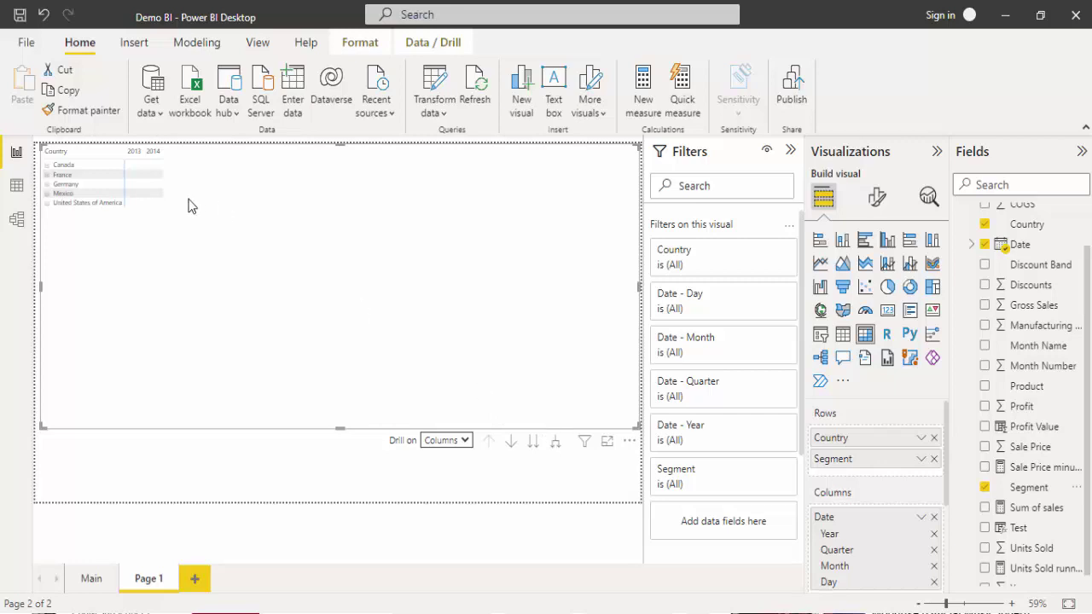
left_click(47, 166)
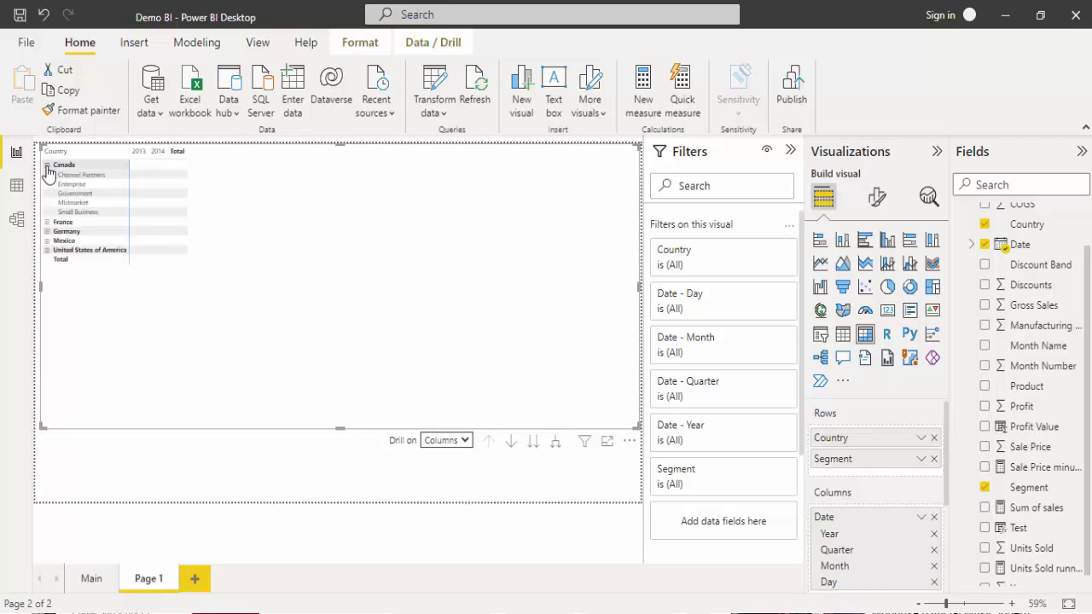
left_click(47, 166)
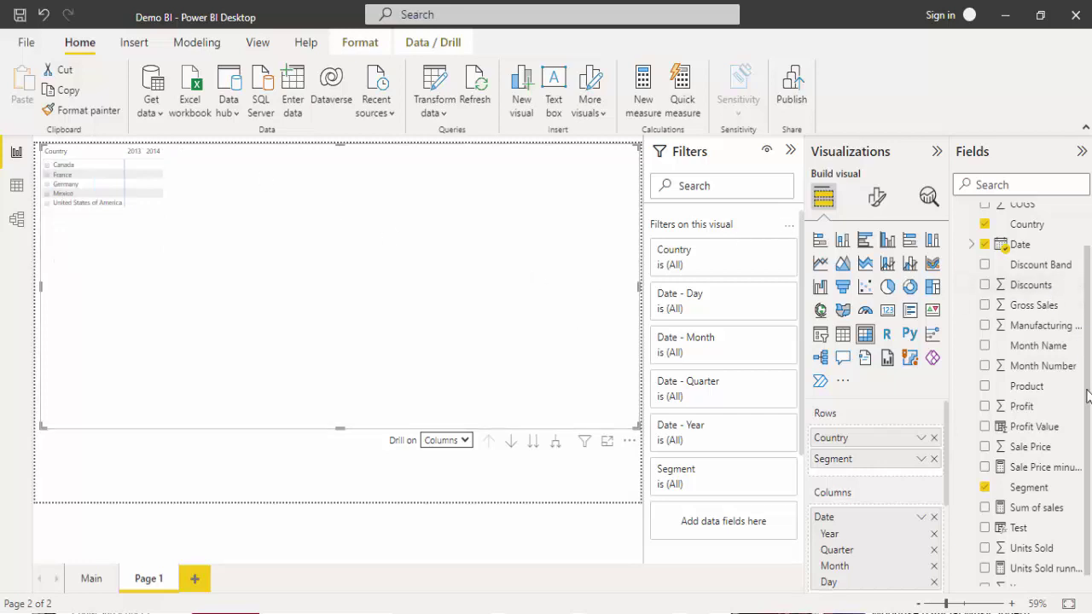
Step: Add Discount Band to the matrix rows below Segment, and recheck the source columns in the financials table
left_click(985, 266)
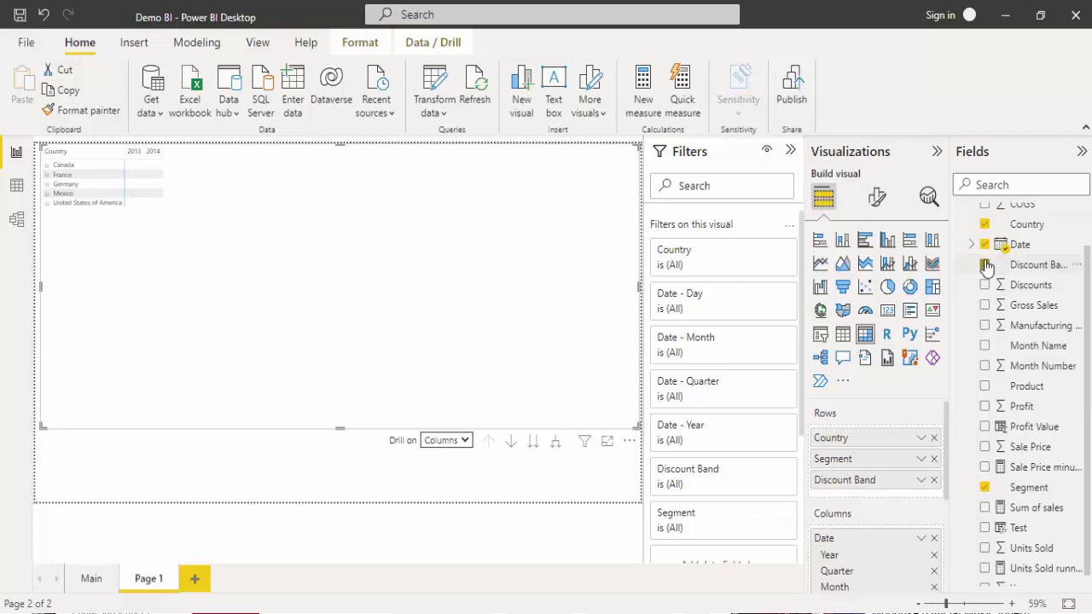
left_click(17, 186)
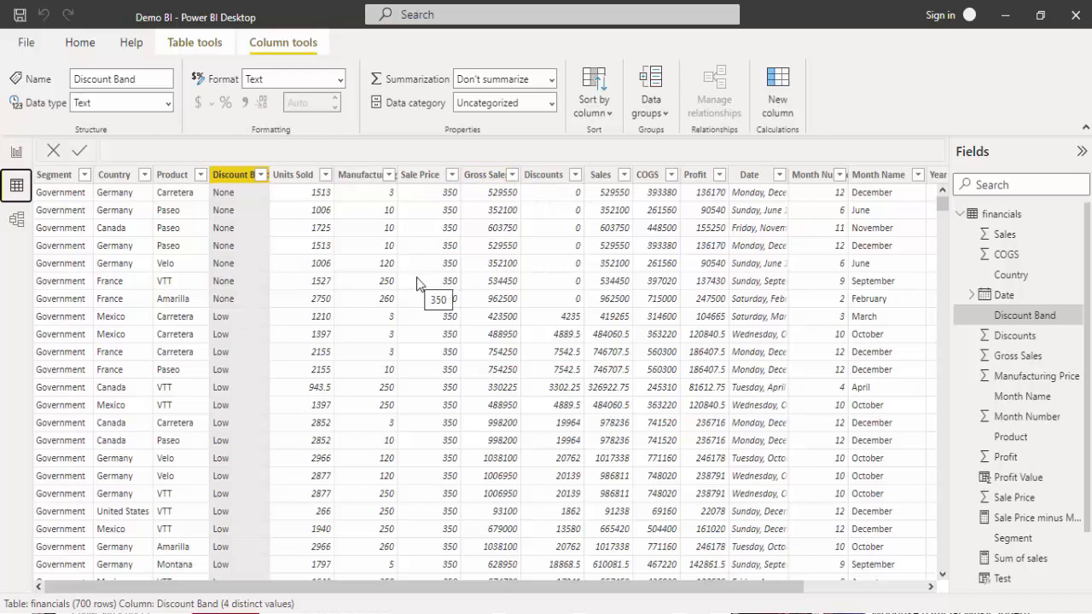
left_click(16, 151)
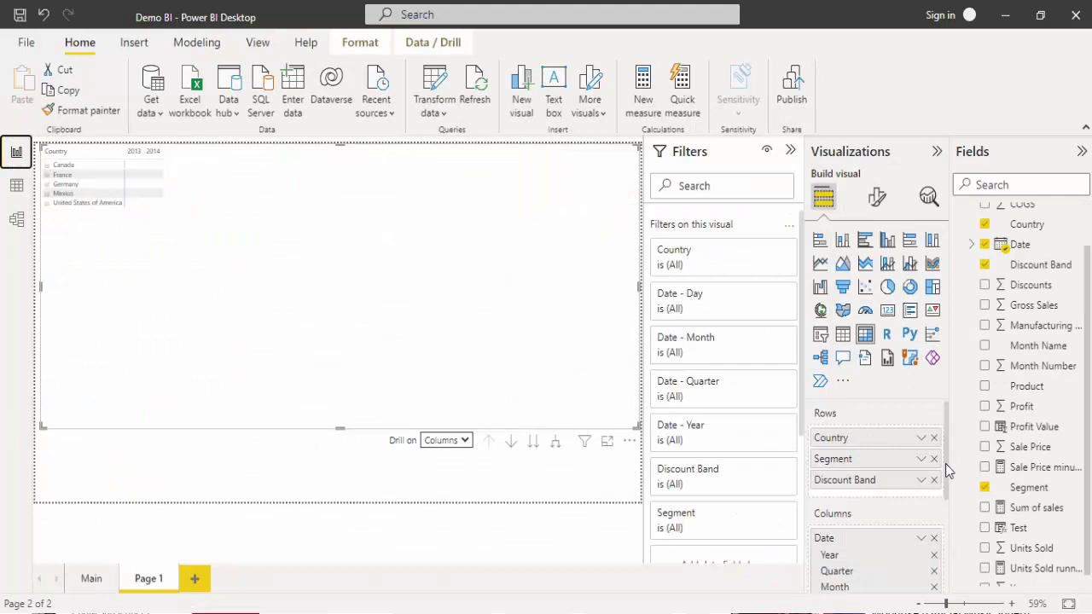
left_click_drag(945, 463, 948, 563)
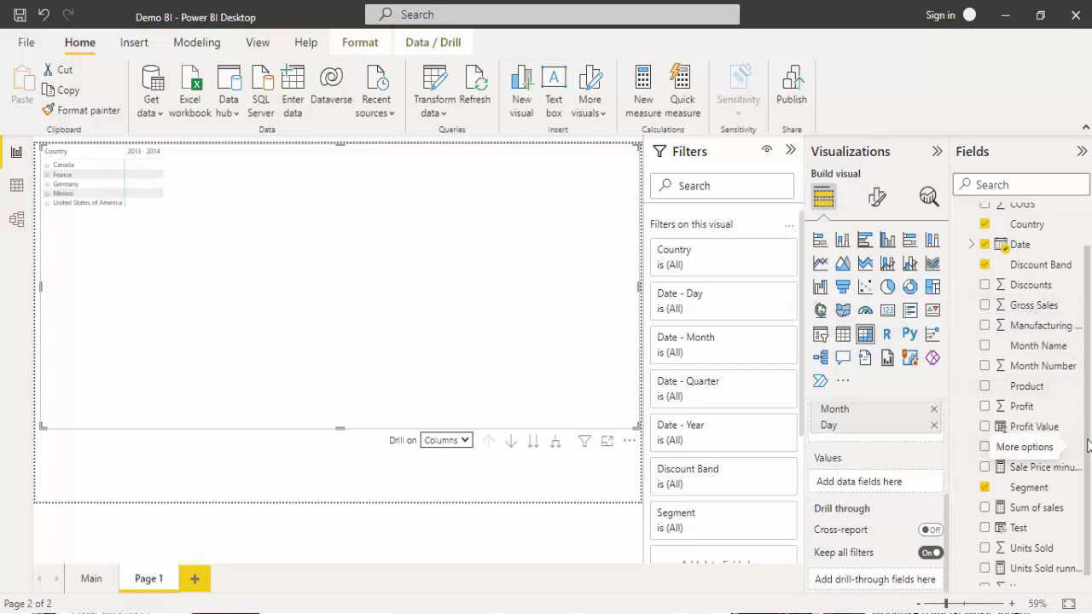
Step: Add the Units Sold, Sales and Profit fields from the financials table to the matrix values, in that order
scroll(1088, 454, "down", 1)
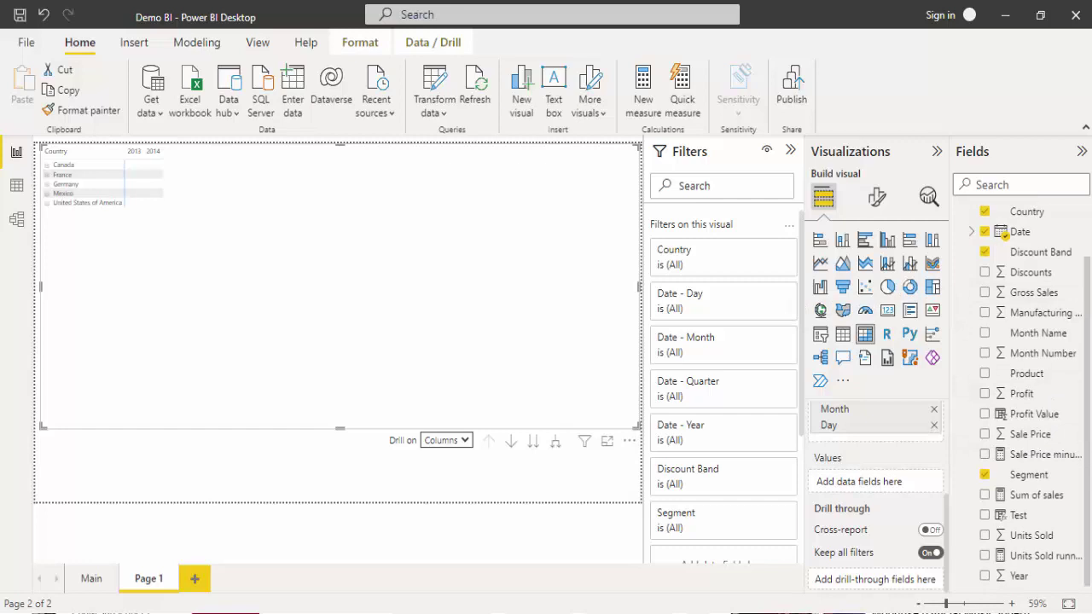
left_click_drag(1030, 536, 874, 477)
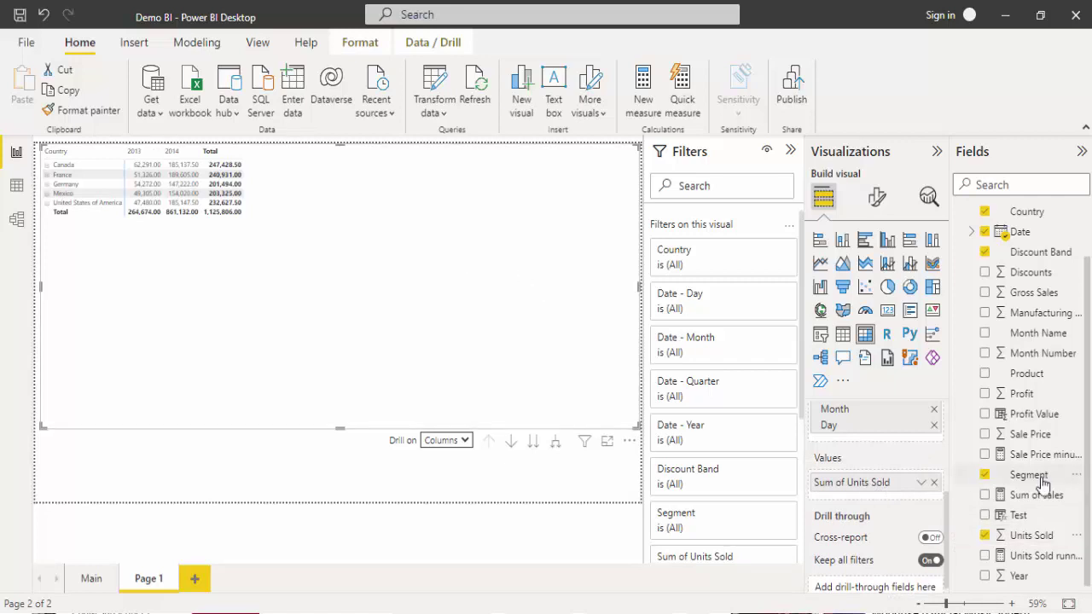
scroll(1088, 512, "up", 2)
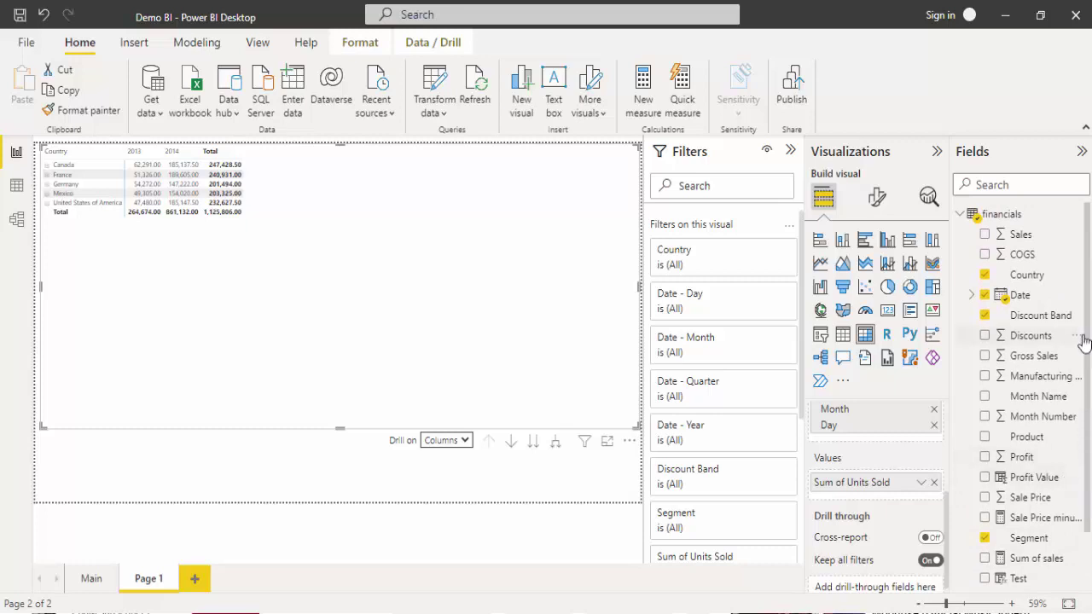
left_click_drag(994, 235, 851, 500)
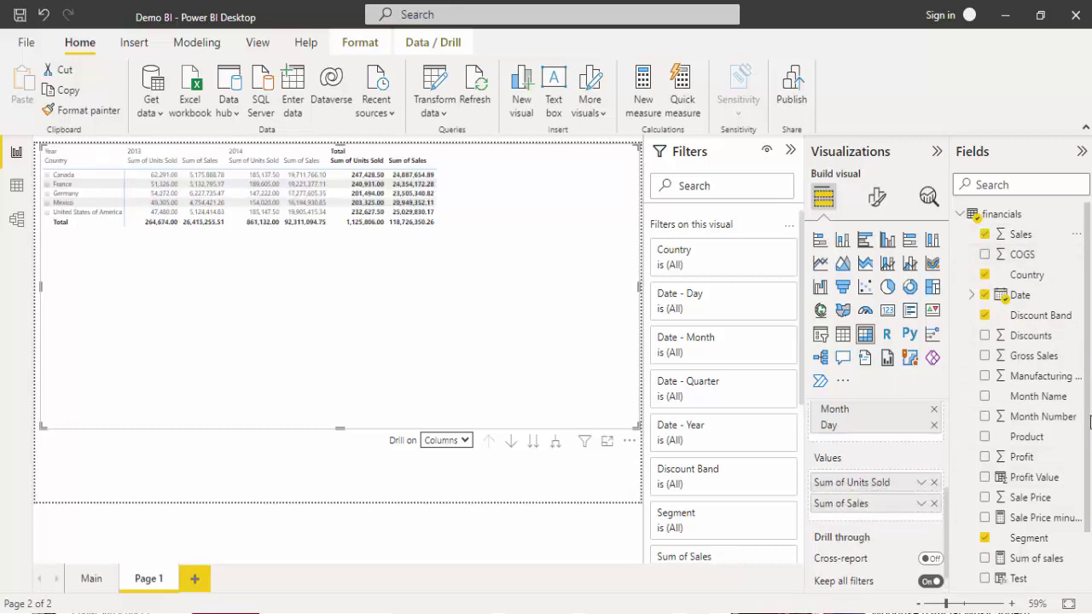
left_click_drag(1019, 457, 876, 513)
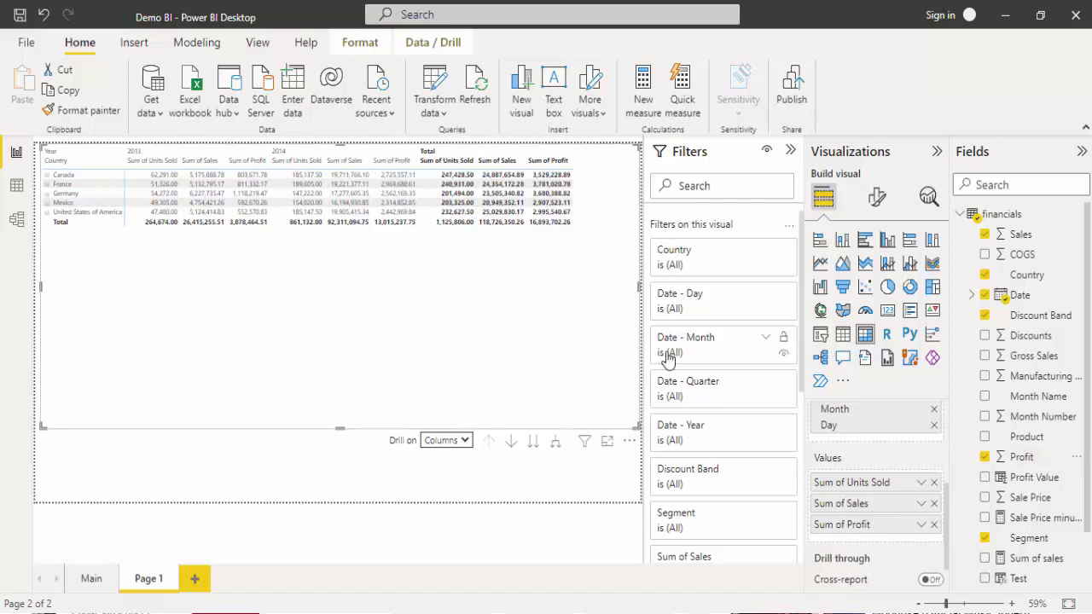
Step: Set the font size of the matrix values to 12 in the visual's formatting options
left_click(875, 201)
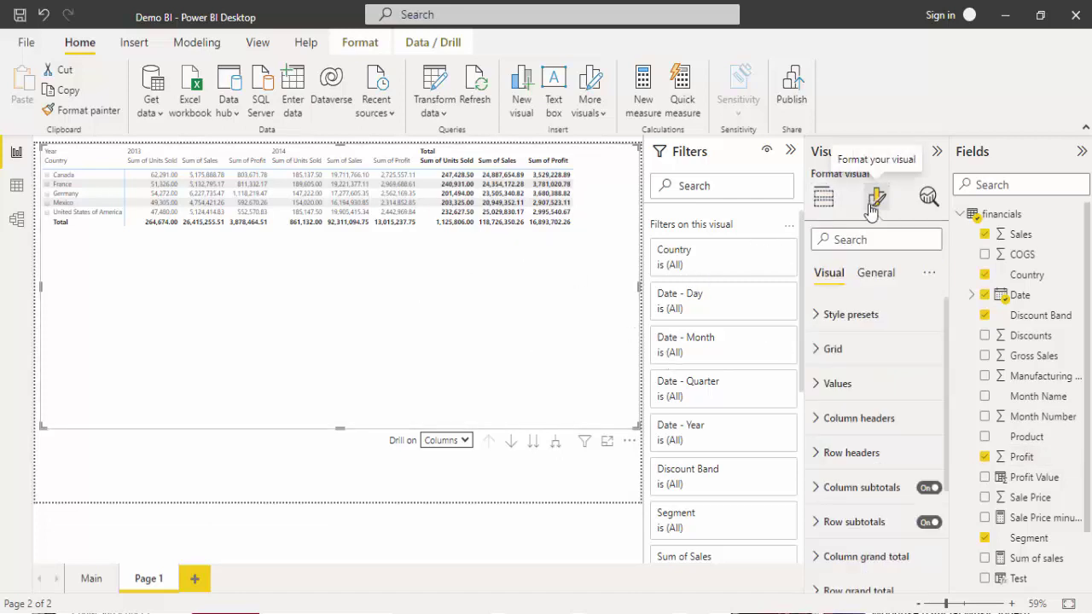
left_click(832, 350)
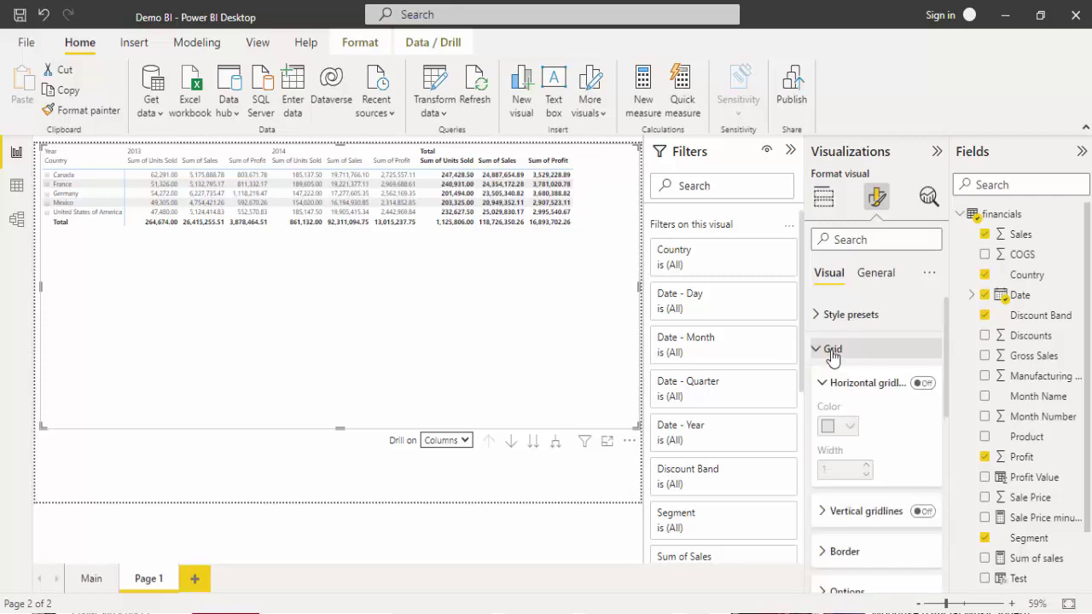
left_click(833, 350)
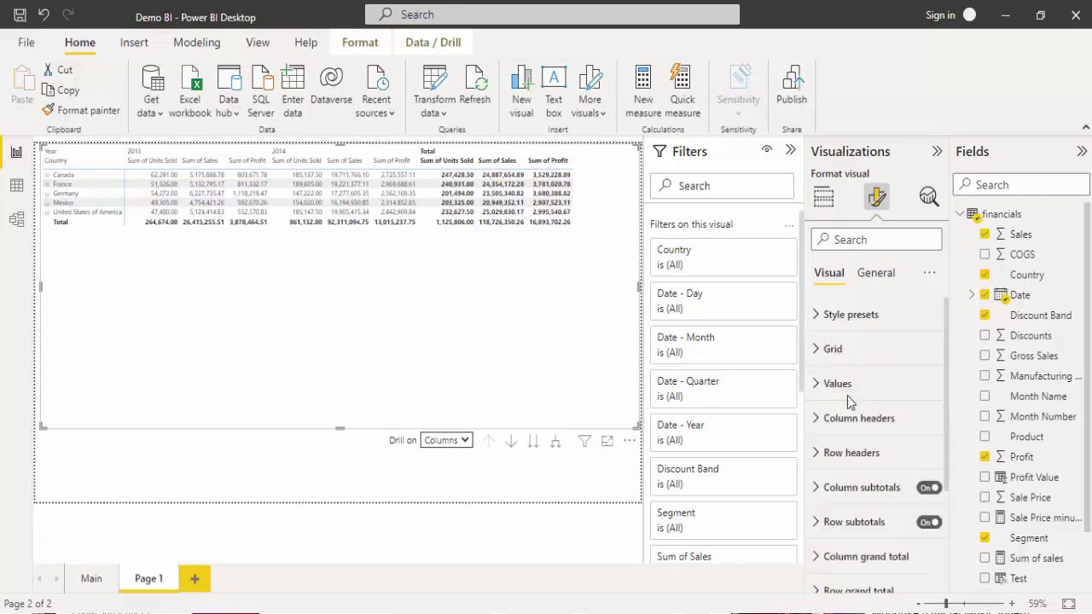
left_click(846, 384)
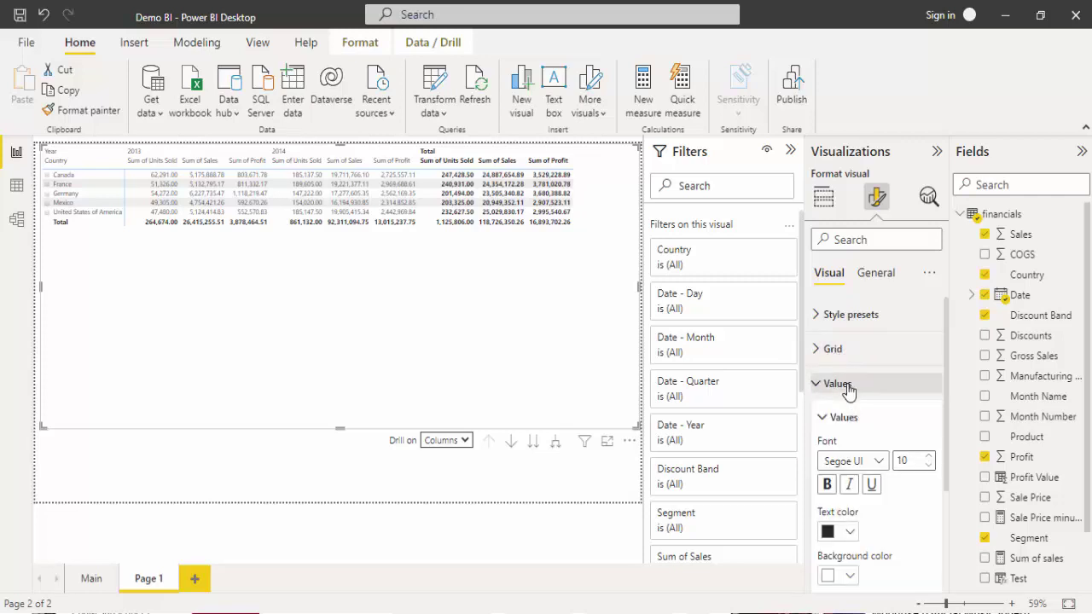
left_click(930, 457)
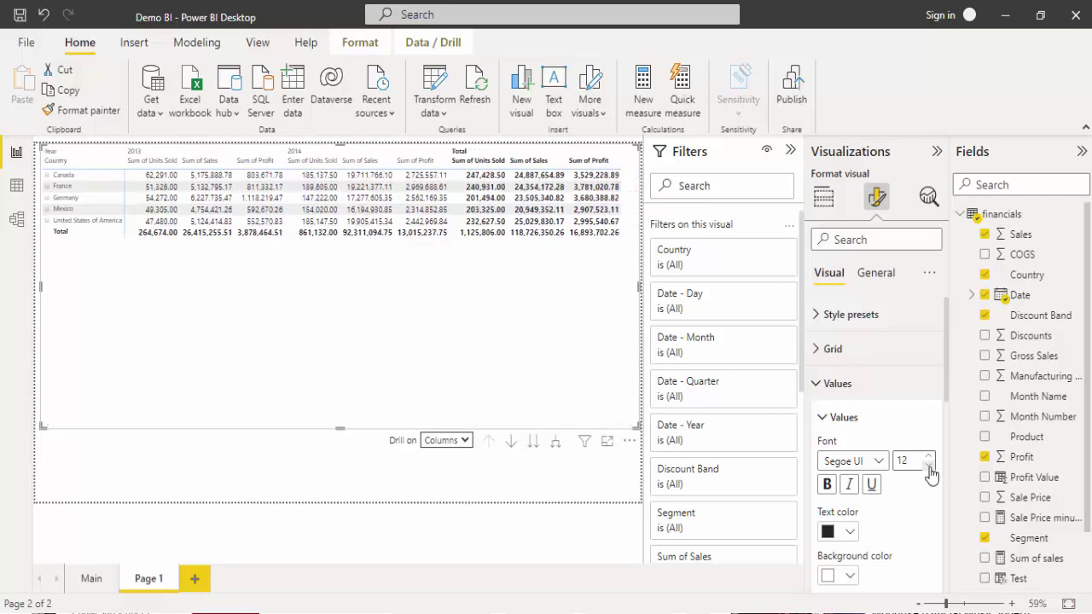
left_click(847, 419)
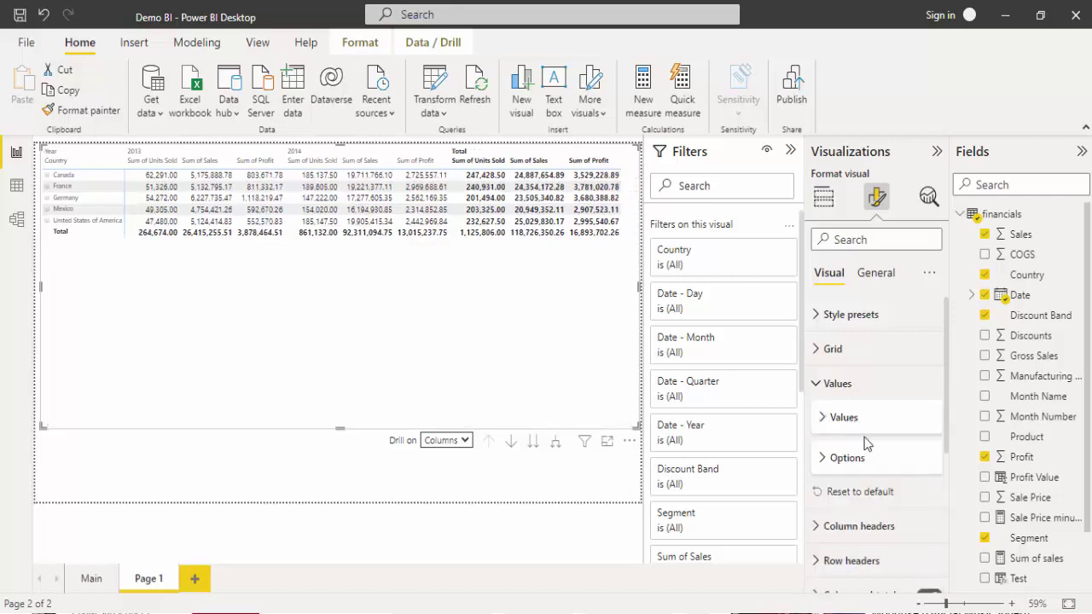
left_click(839, 385)
left_click(840, 388)
left_click(845, 417)
left_click(844, 418)
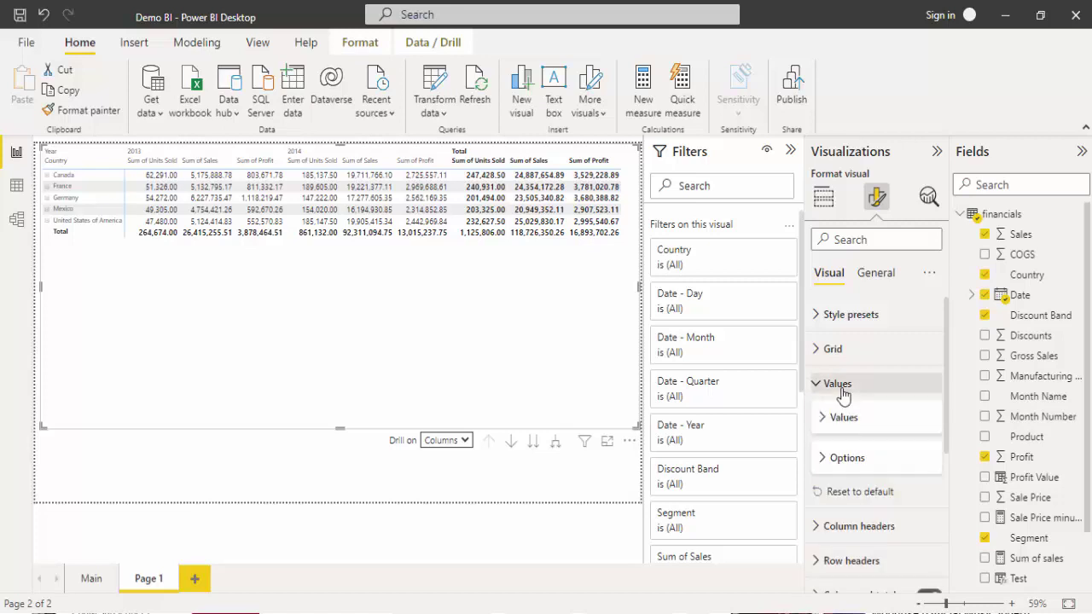
Step: Set the font size of the matrix column headers to 11
left_click(838, 385)
left_click(841, 419)
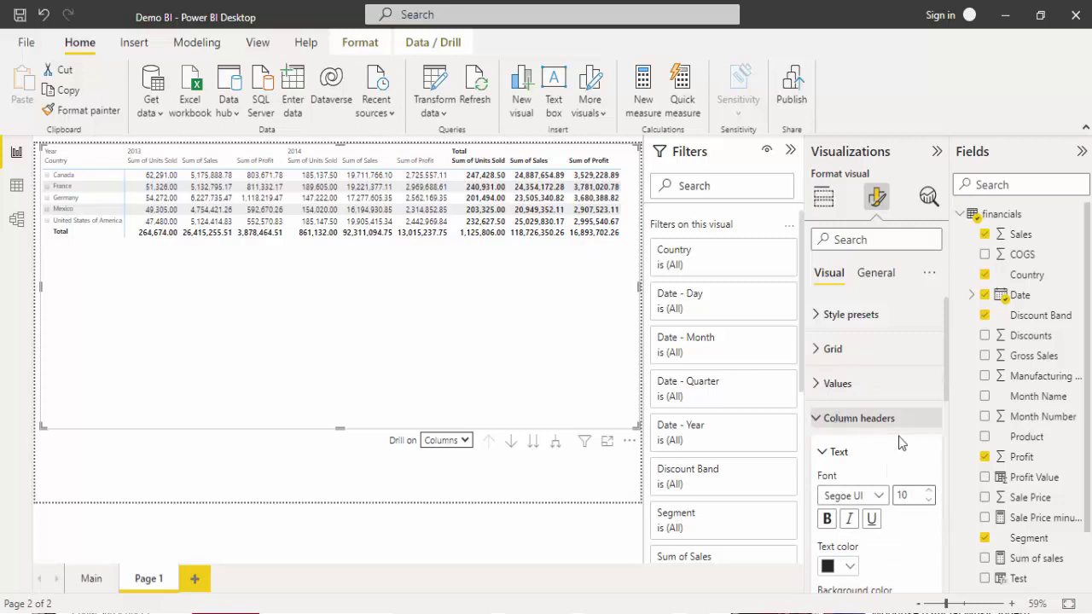
left_click(930, 491)
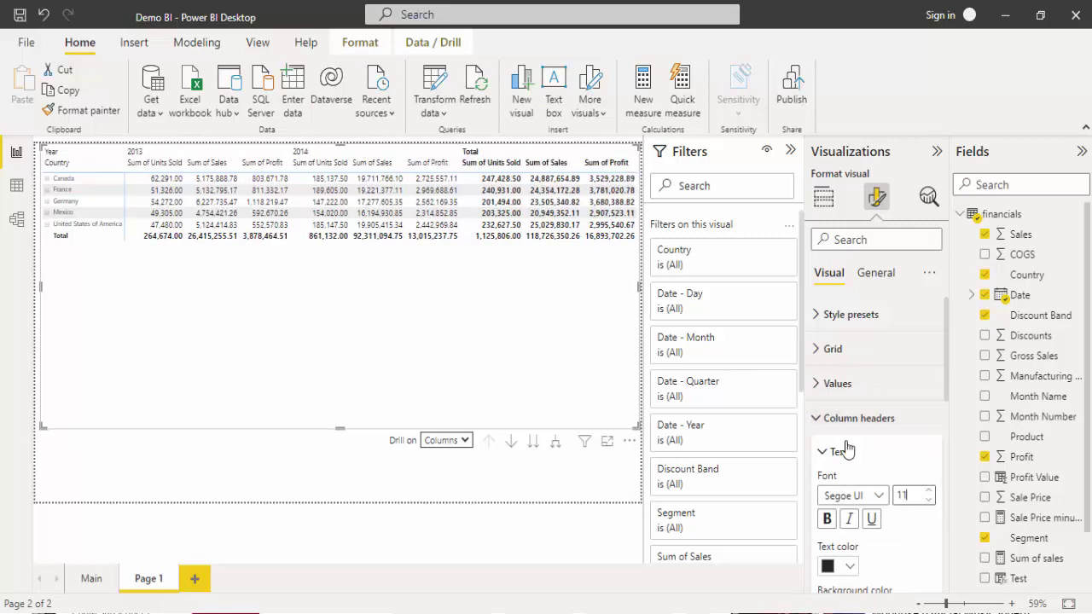
left_click(835, 452)
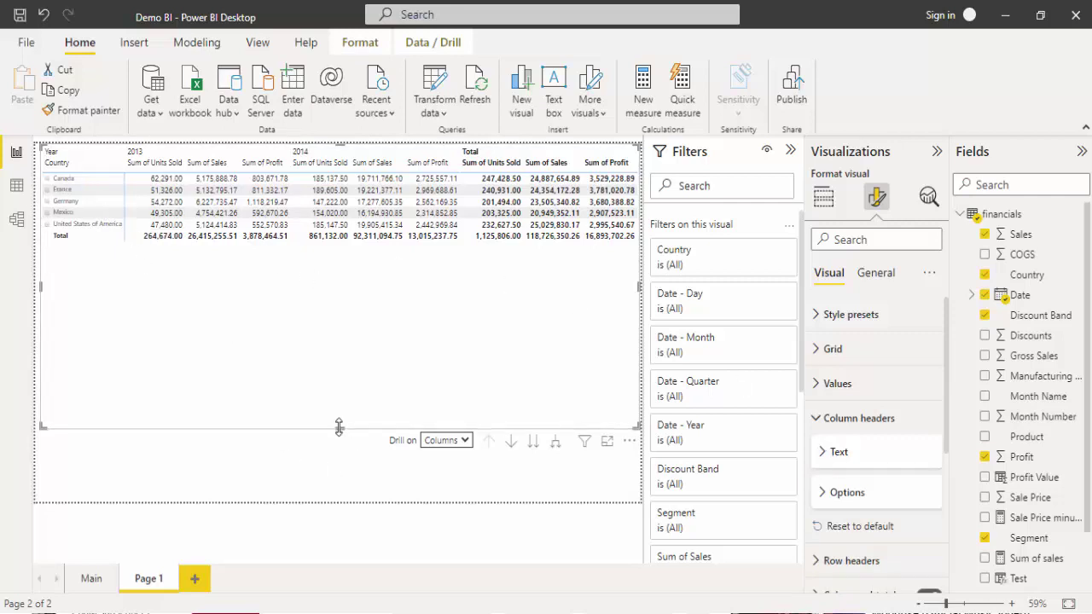
Step: Collapse the Filters and Visualizations panes and resize the matrix to about two thirds of the page height
left_click_drag(339, 410, 336, 263)
left_click(791, 150)
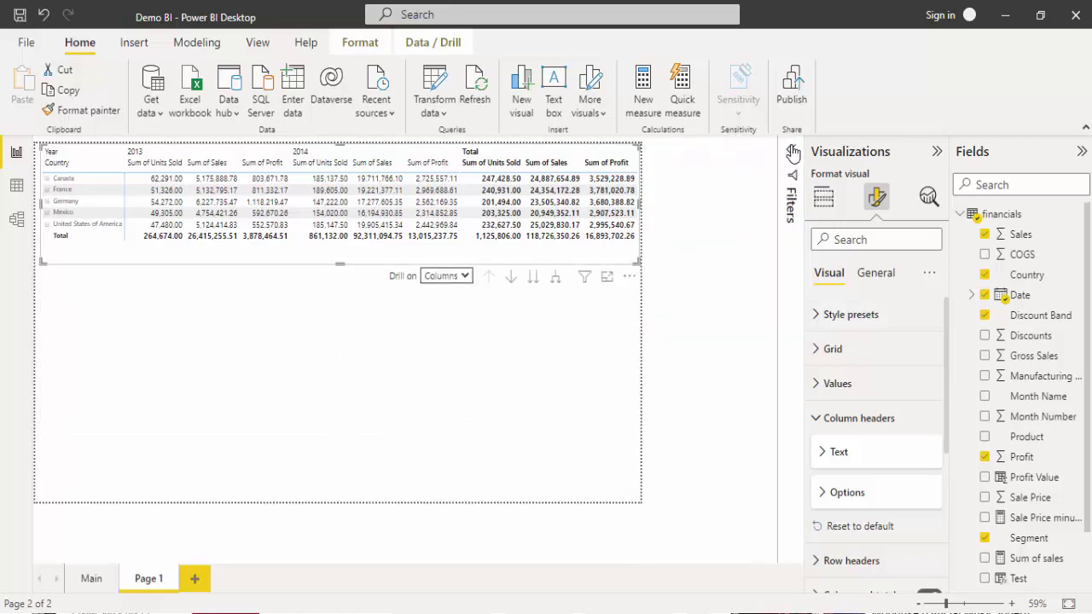
left_click(939, 152)
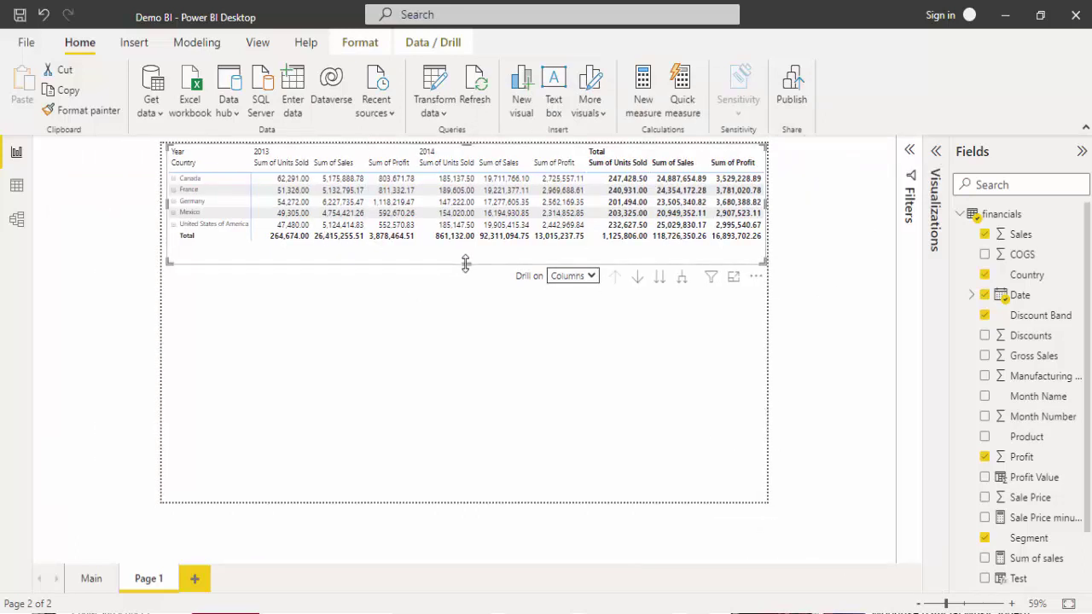
left_click_drag(465, 262, 472, 386)
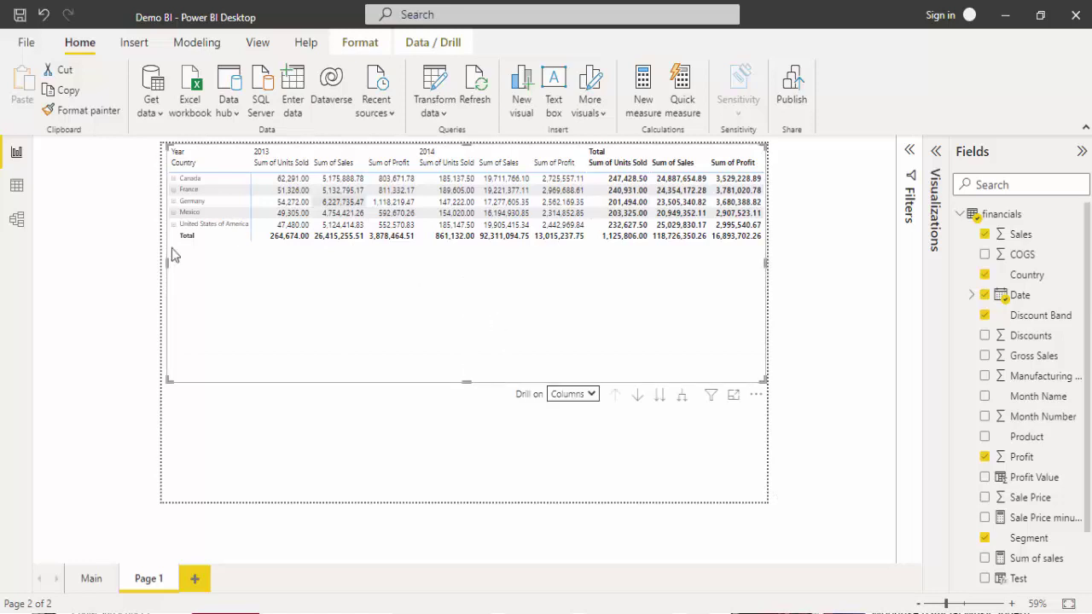
Step: Expand Canada in the matrix rows, and its Channel Partners segment down to the discount bands
left_click(174, 180)
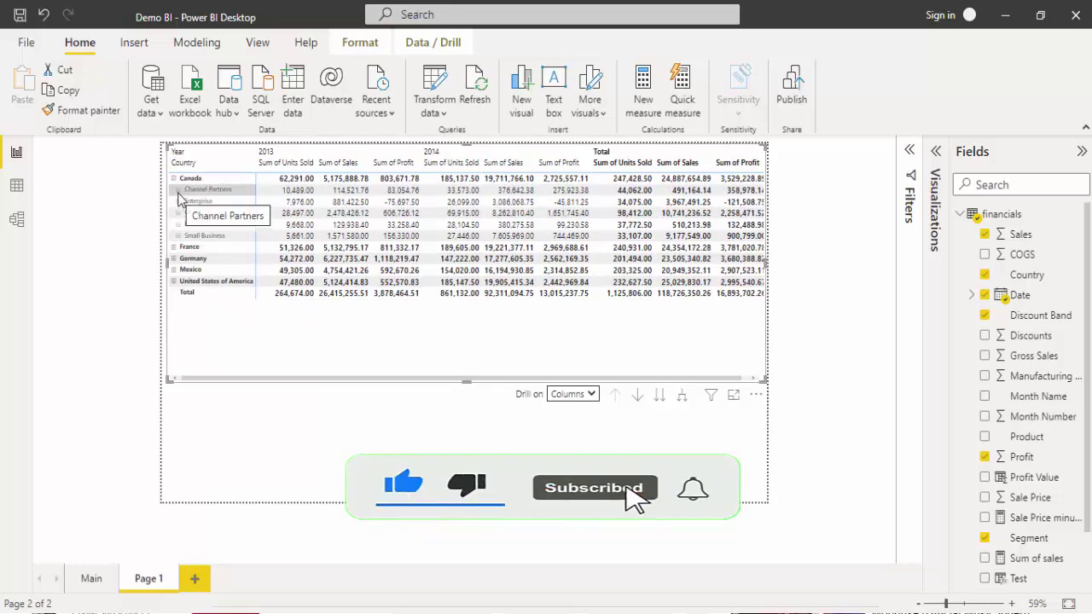
left_click(178, 190)
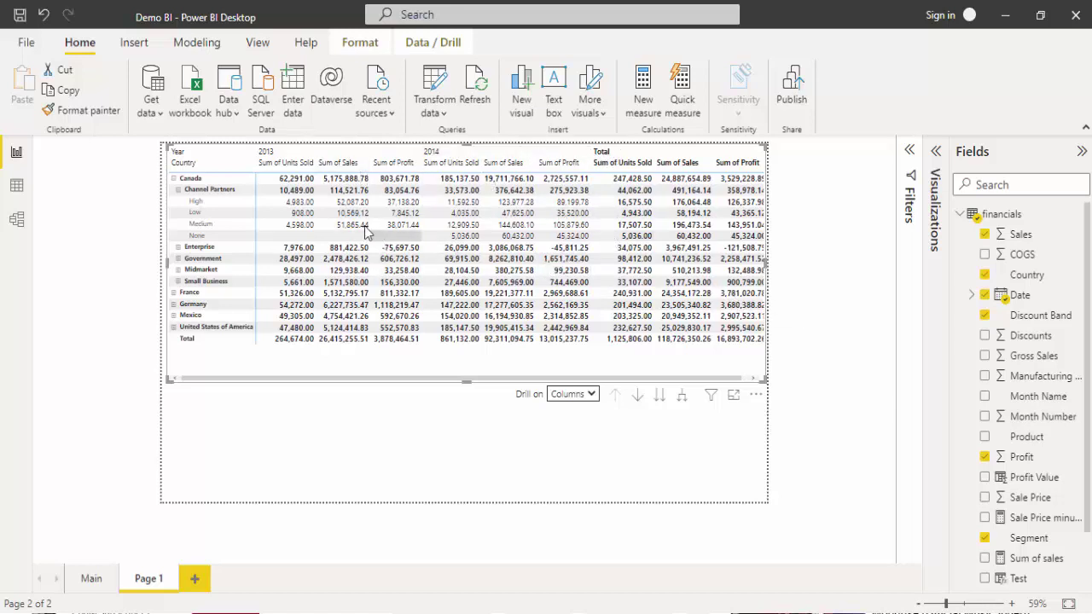
Step: Highlight the 2013 and 2014 column groups of the matrix in turn, clearing each highlight again
left_click(284, 156)
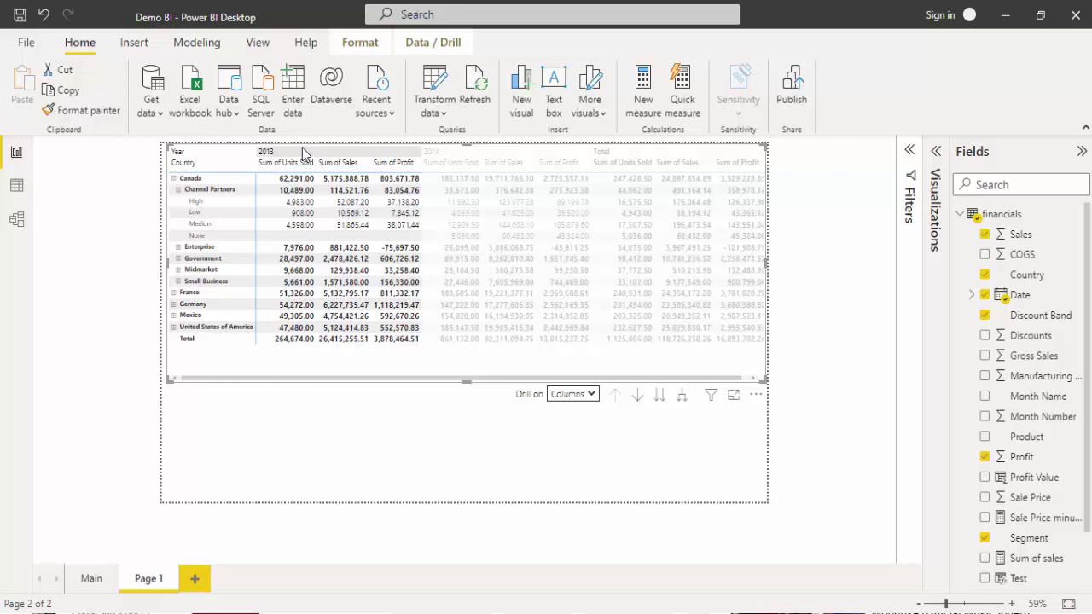
left_click(302, 152)
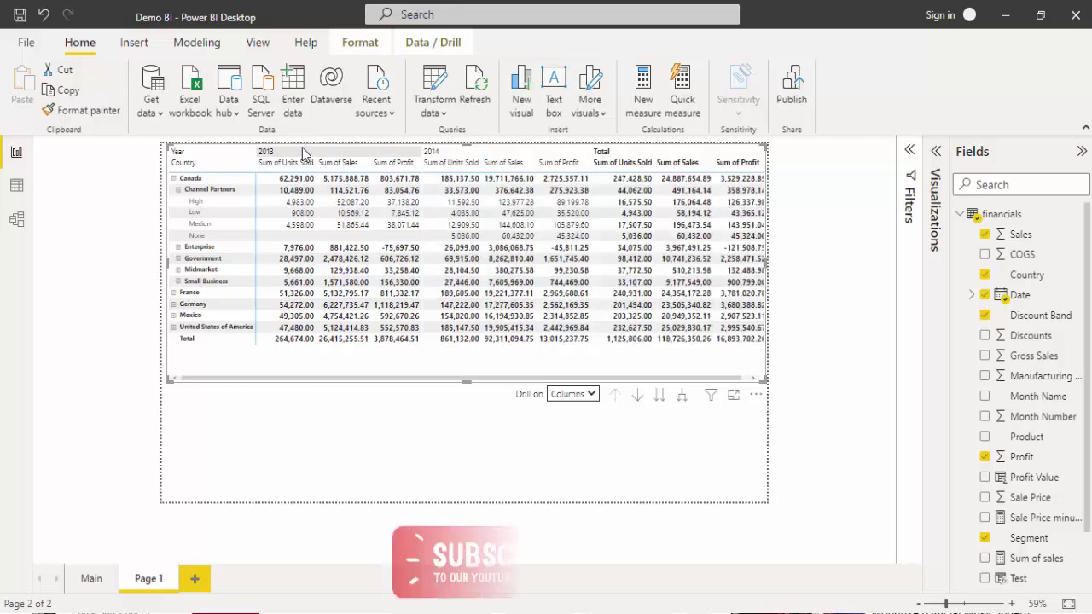
left_click(454, 154)
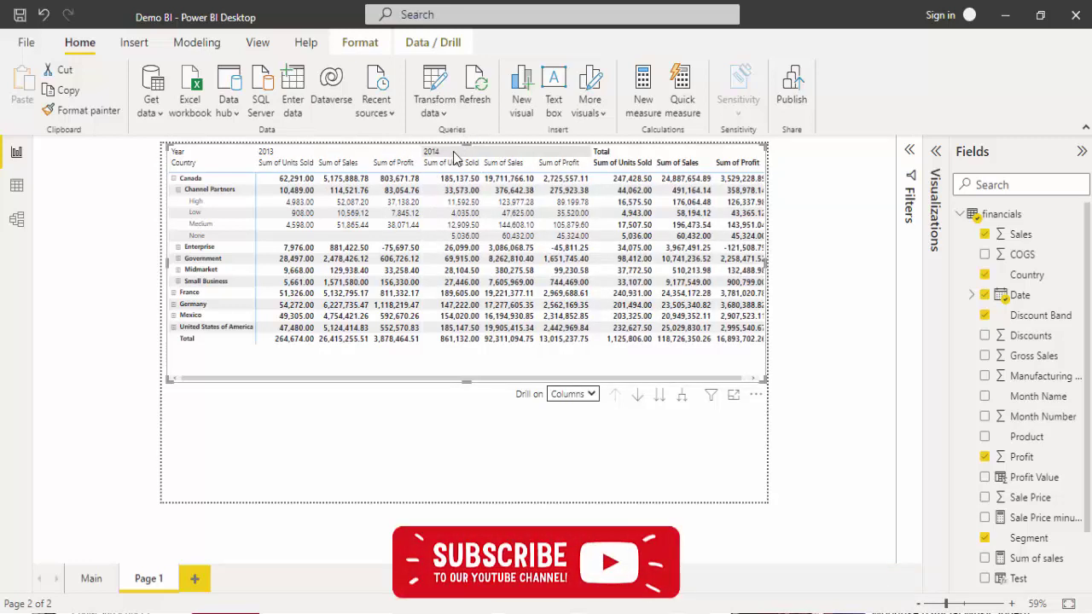
left_click(453, 156)
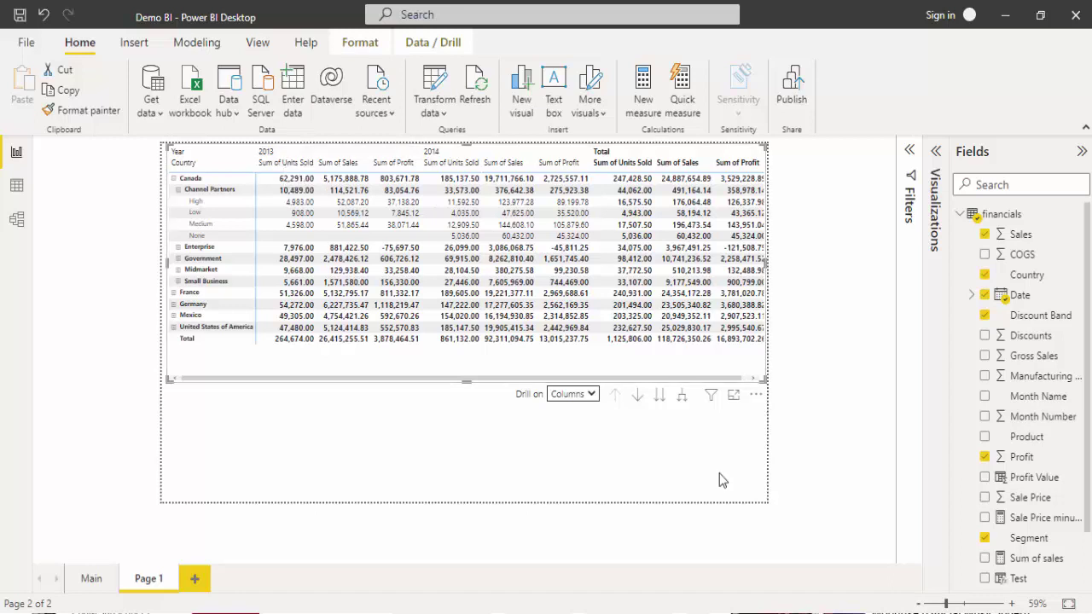
Step: Reopen the Visualizations pane and review the fields assigned to the matrix's rows, columns and values
left_click(934, 164)
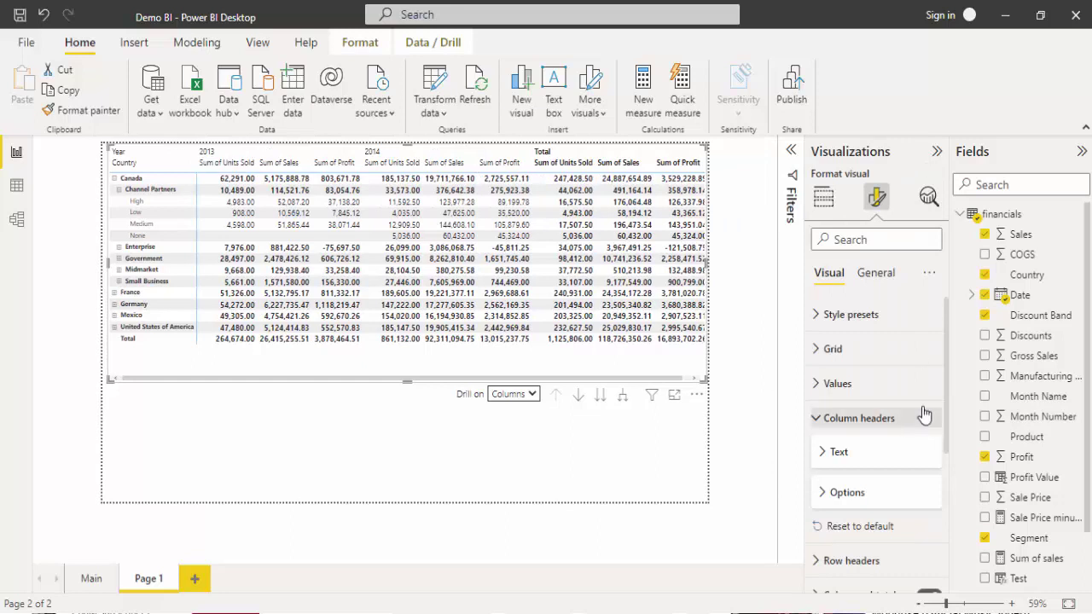
left_click(823, 196)
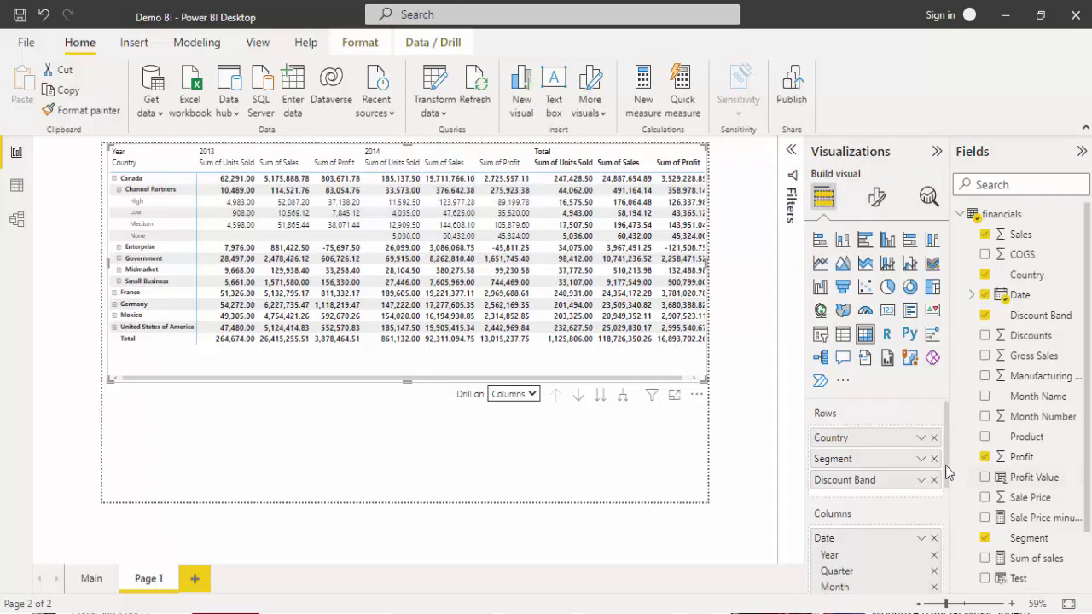
scroll(945, 472, "down", 3)
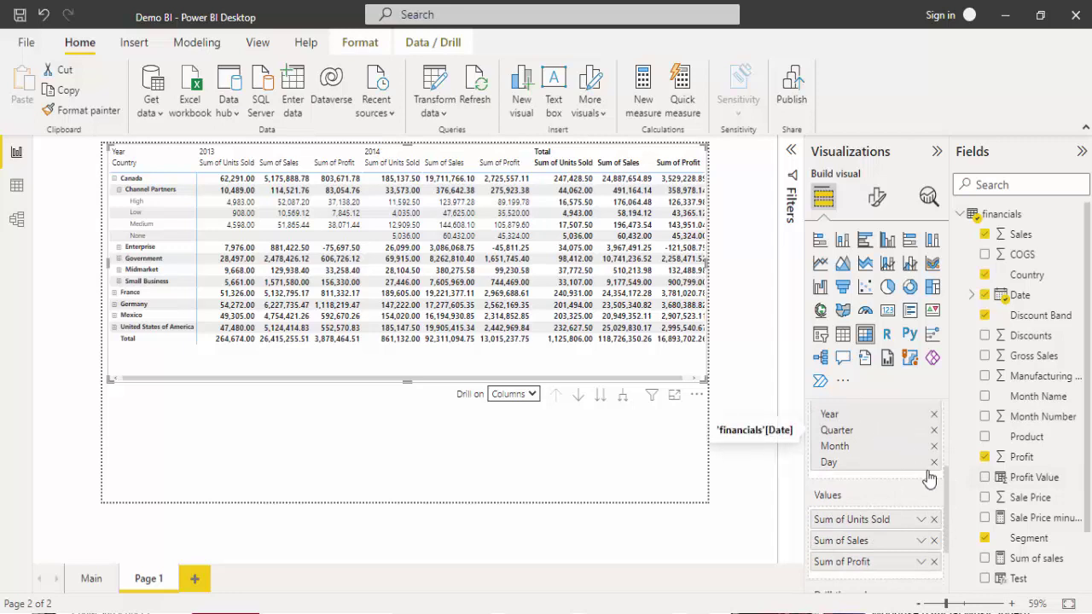
left_click_drag(945, 479, 947, 461)
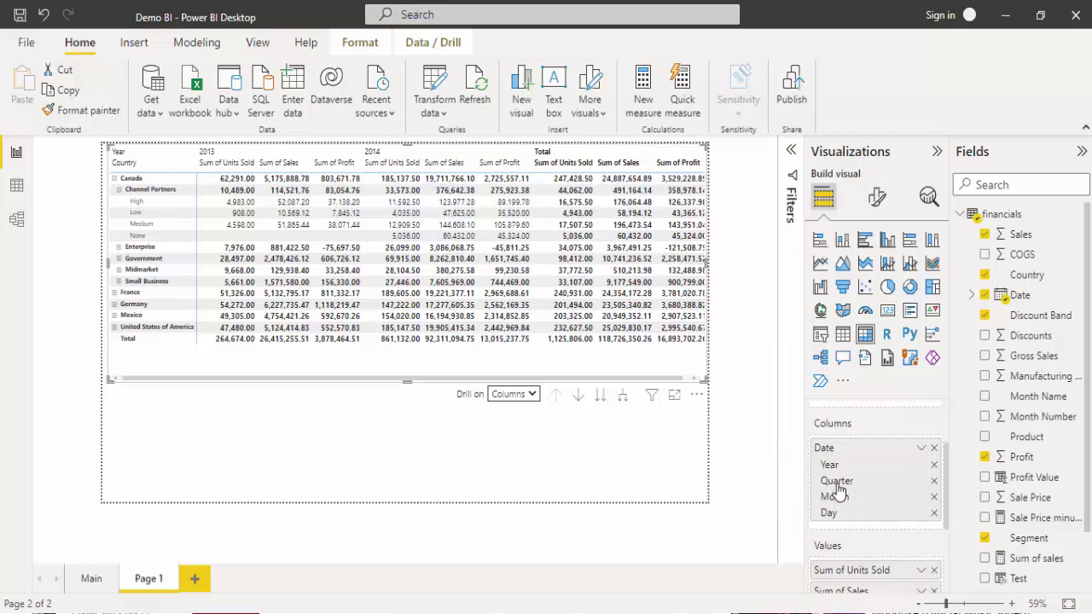
Step: Try moving the matrix columns to the quarter level and back to years, and switch drill mode on and off
left_click(600, 396)
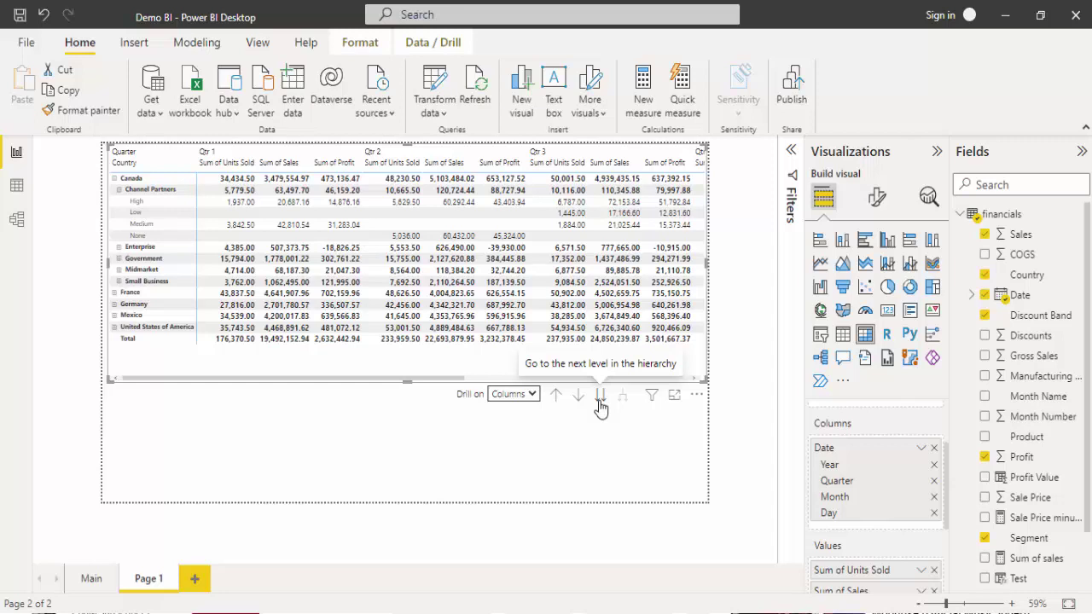
left_click(556, 397)
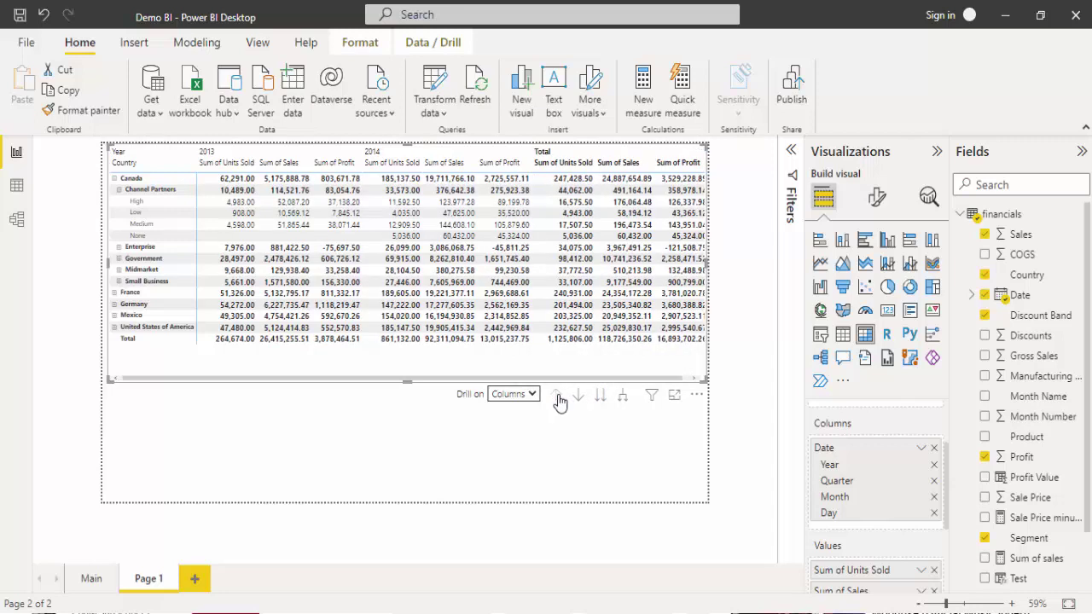
left_click(577, 399)
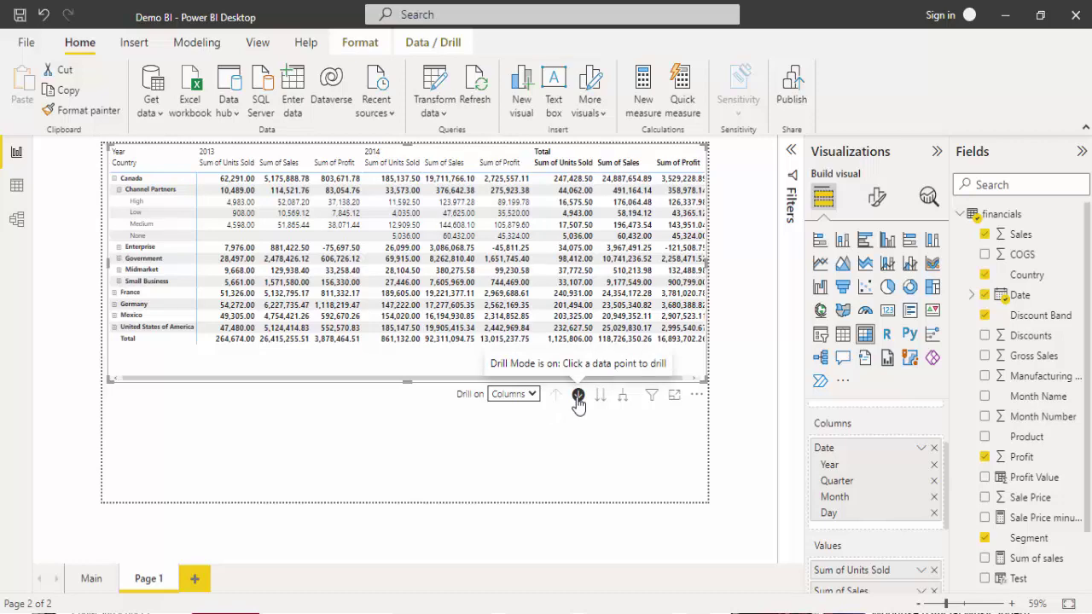
left_click(577, 399)
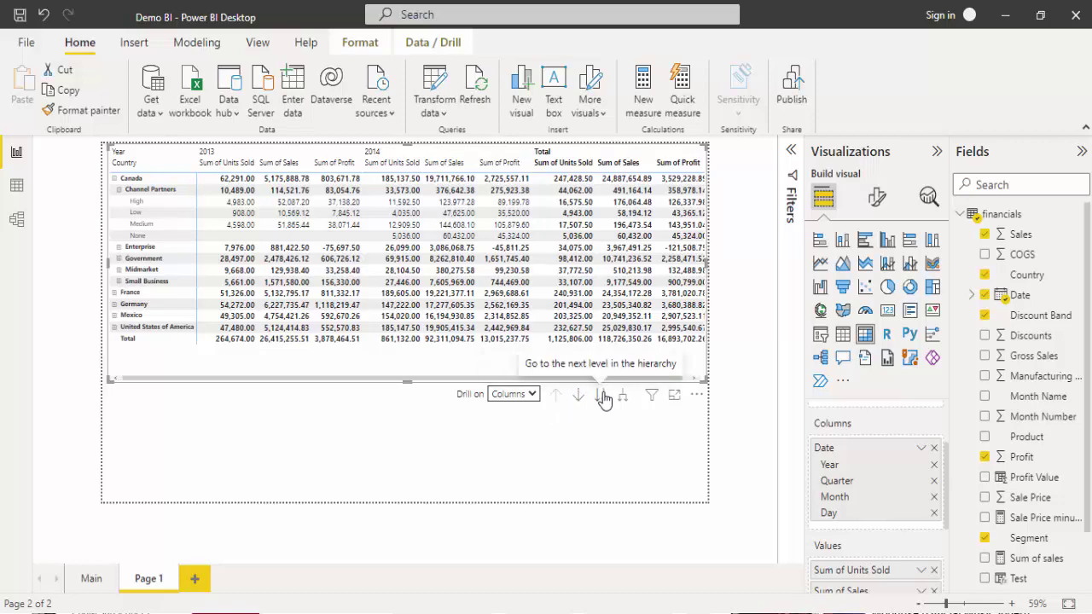
Step: Move the matrix columns down the Date hierarchy from years to quarters and on to the month level
left_click(601, 397)
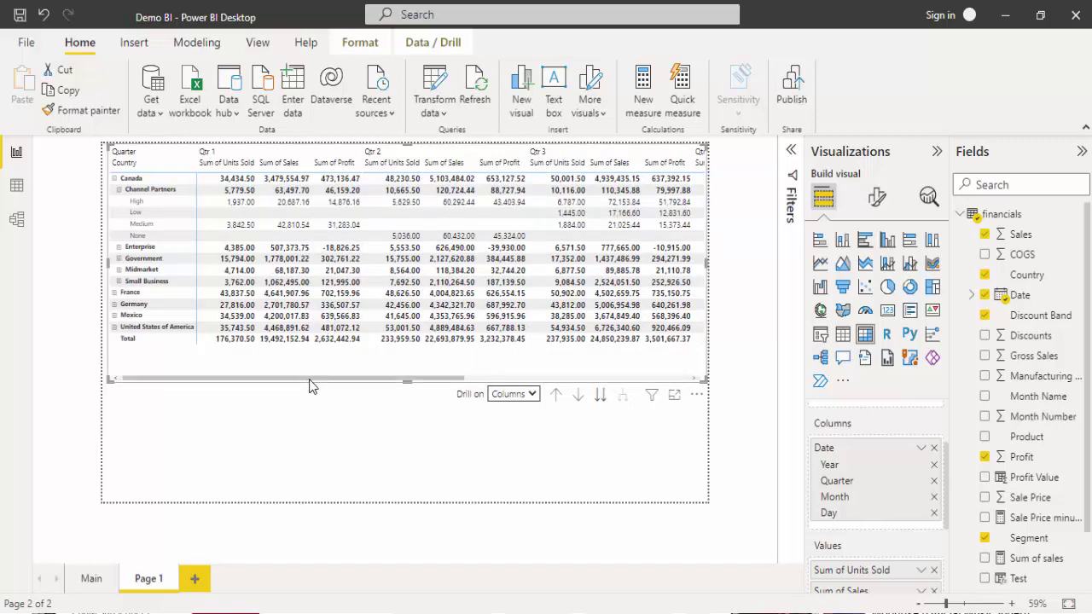
left_click_drag(343, 381, 282, 377)
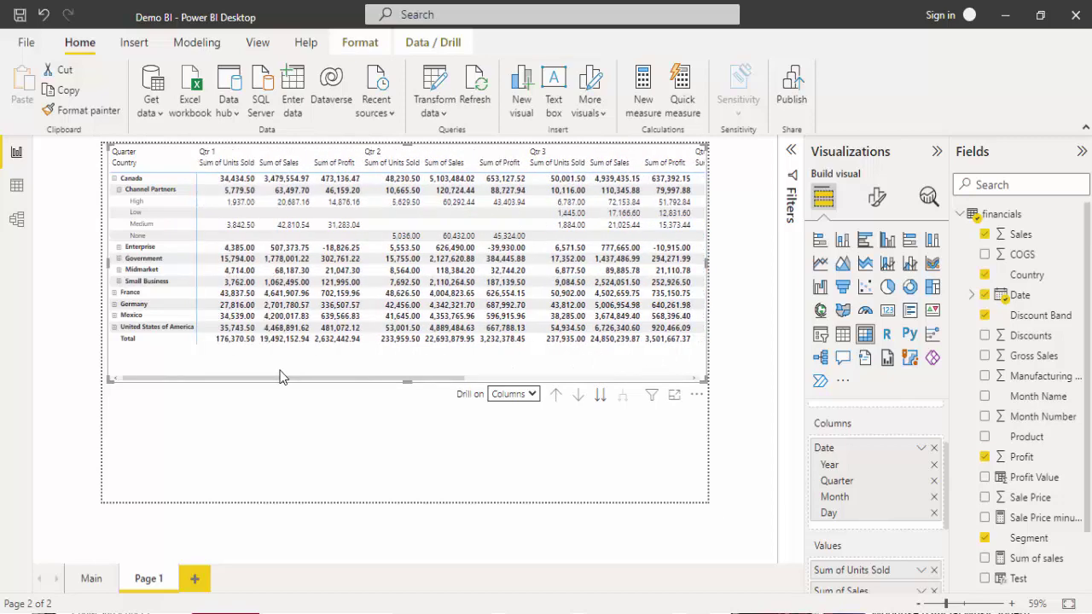
left_click(602, 397)
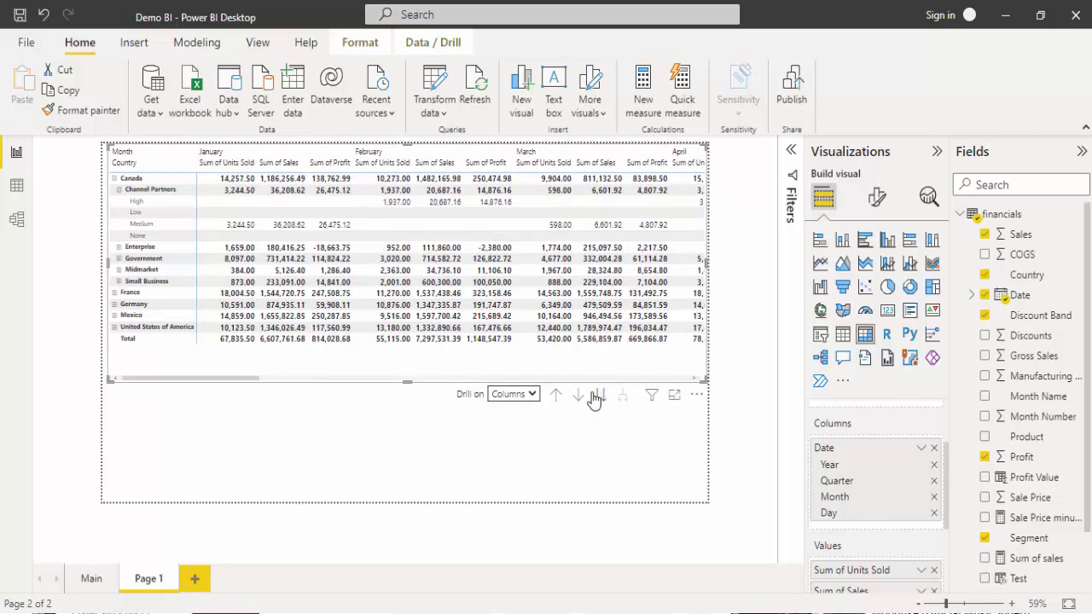
Step: Look across the monthly columns to the totals and back, and move the matrix columns down to the day level
left_click_drag(348, 376, 692, 363)
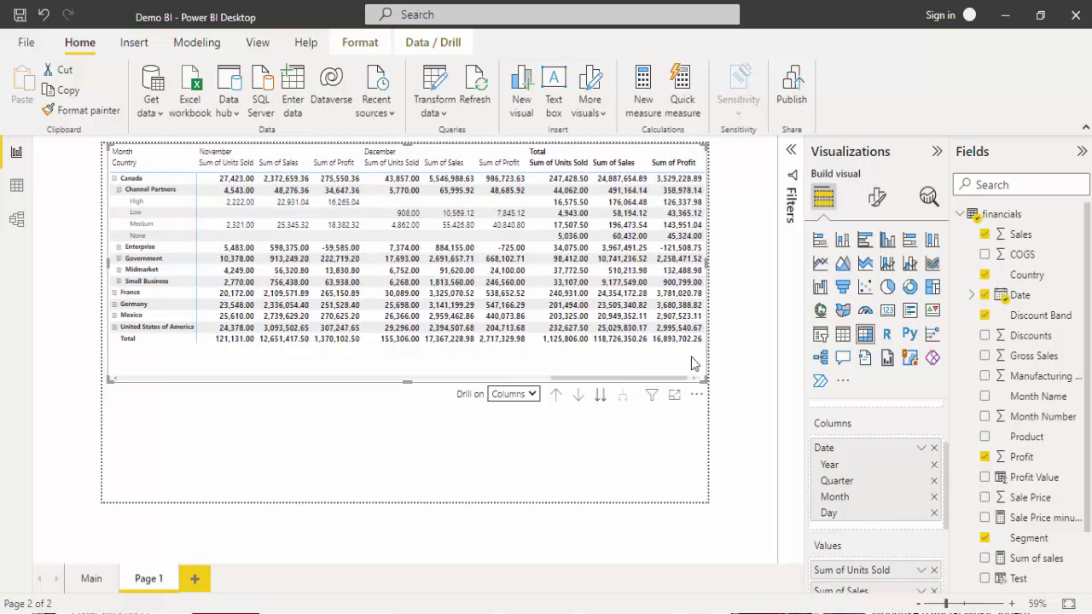
left_click_drag(444, 344, 220, 360)
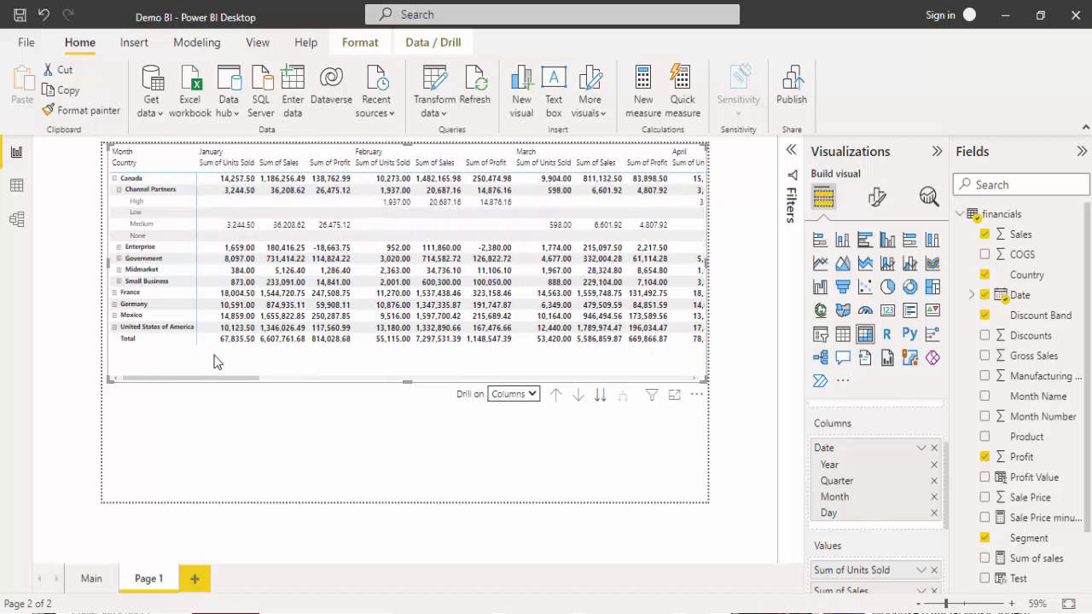
left_click(601, 397)
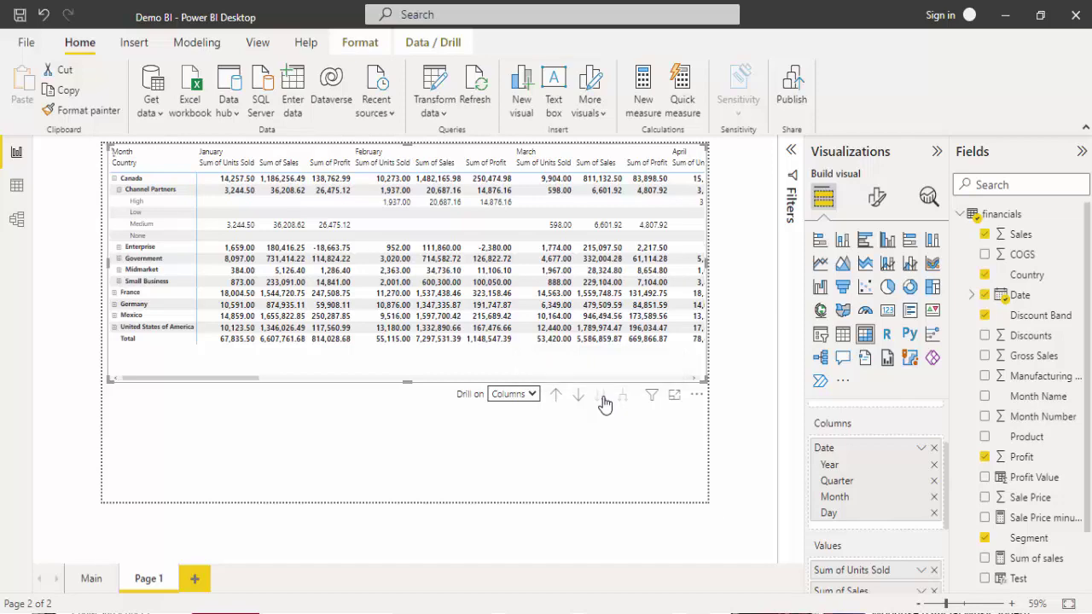
Step: Drill the matrix columns back up the Date hierarchy to the year level
left_click(556, 397)
left_click(555, 399)
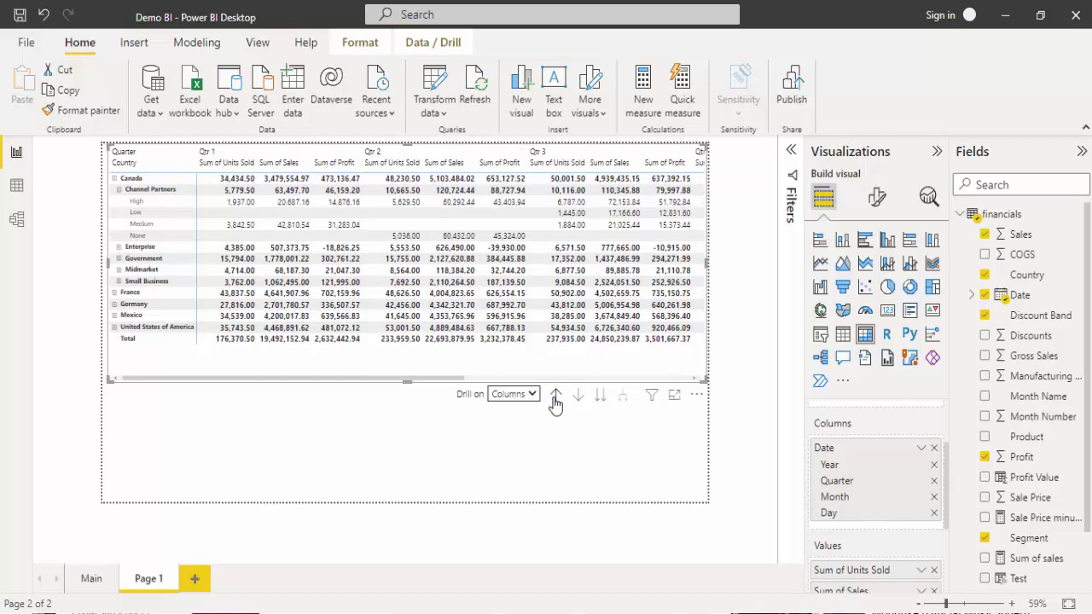
left_click(555, 403)
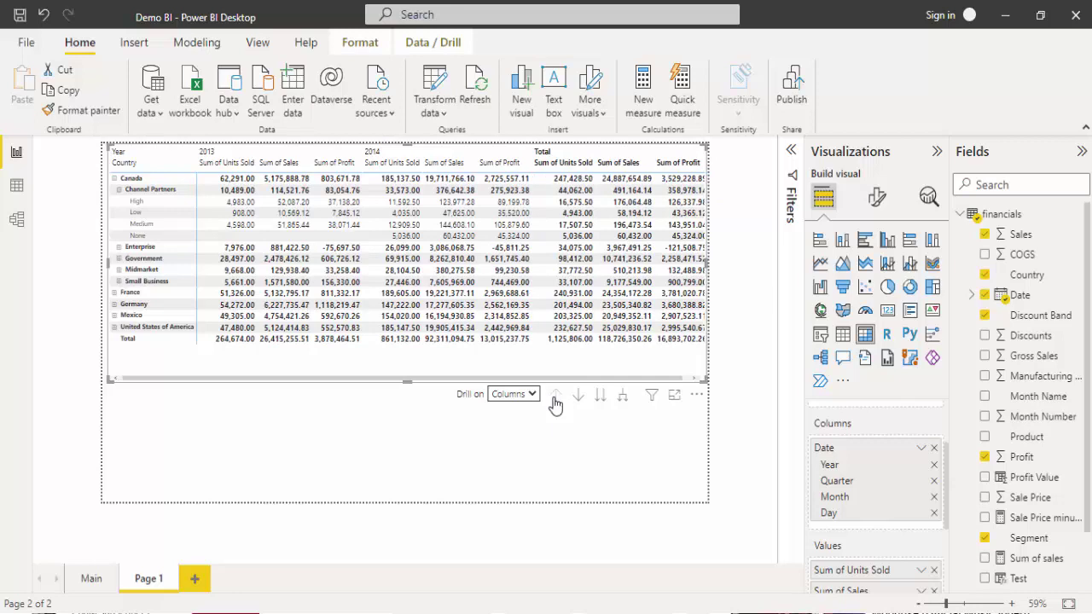
Step: Highlight the 2013 column group, and try moving the matrix columns to the quarter level and back to years
left_click(309, 156)
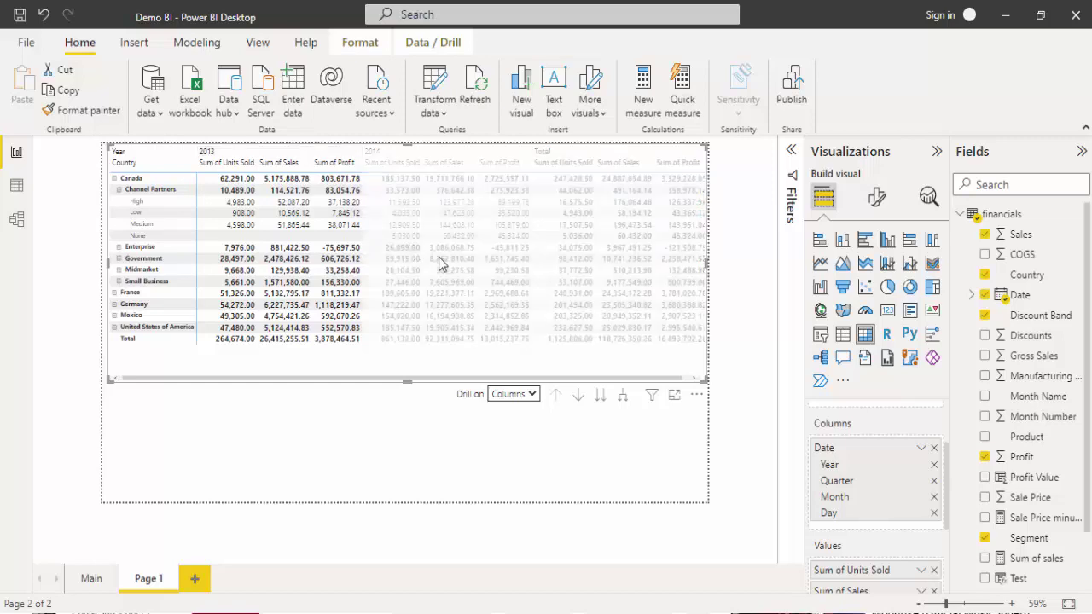
left_click(599, 395)
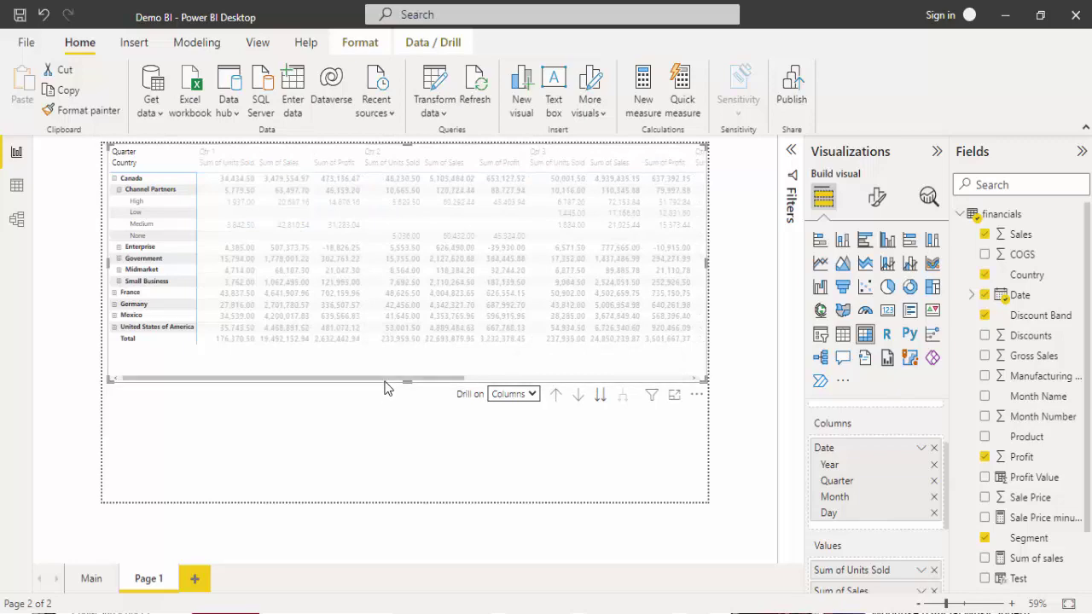
left_click_drag(394, 384, 267, 394)
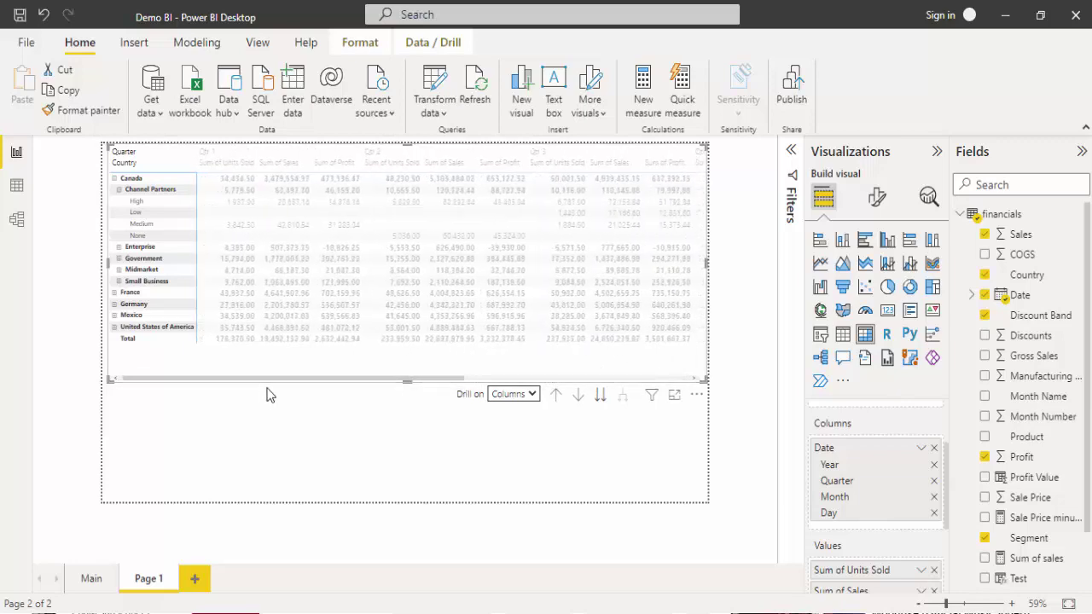
left_click(554, 396)
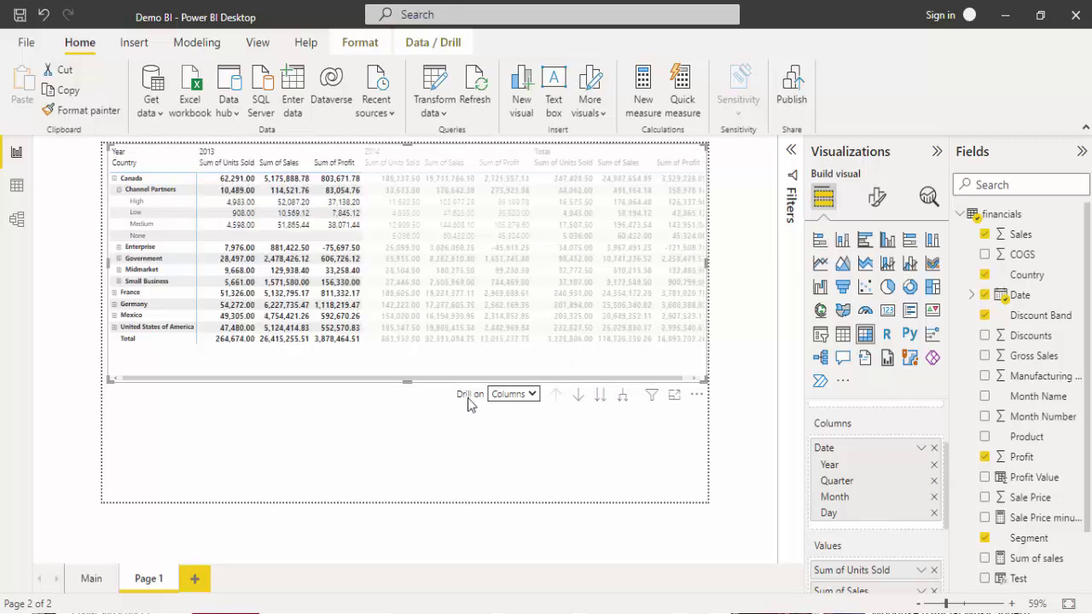
Step: Set the matrix to drill on Rows, switch drill mode on and off, and clear the 2013 column highlight
left_click(532, 395)
left_click(512, 414)
left_click(579, 399)
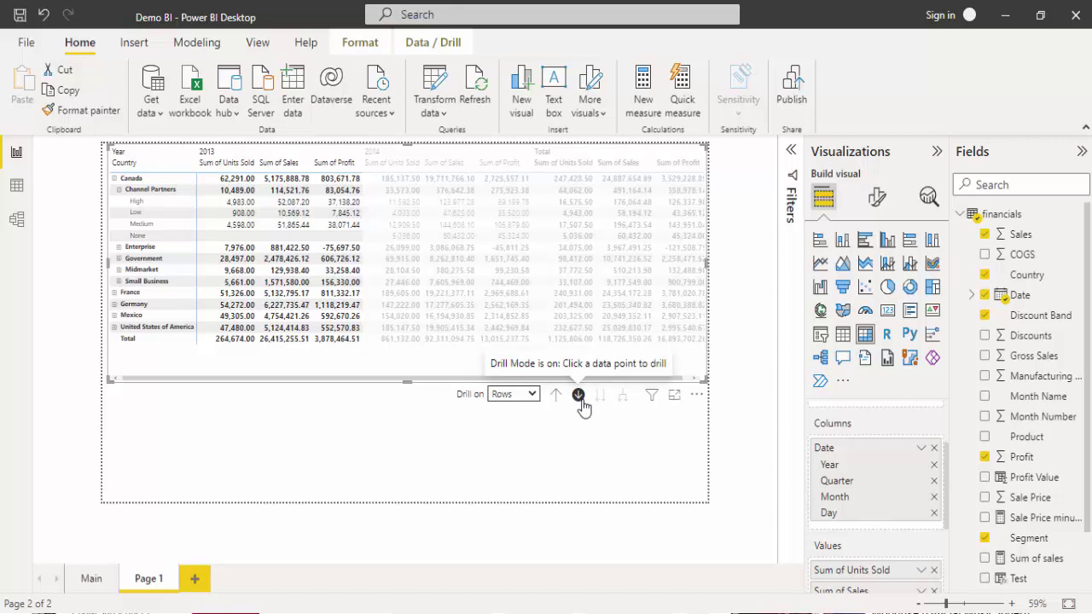
left_click(579, 399)
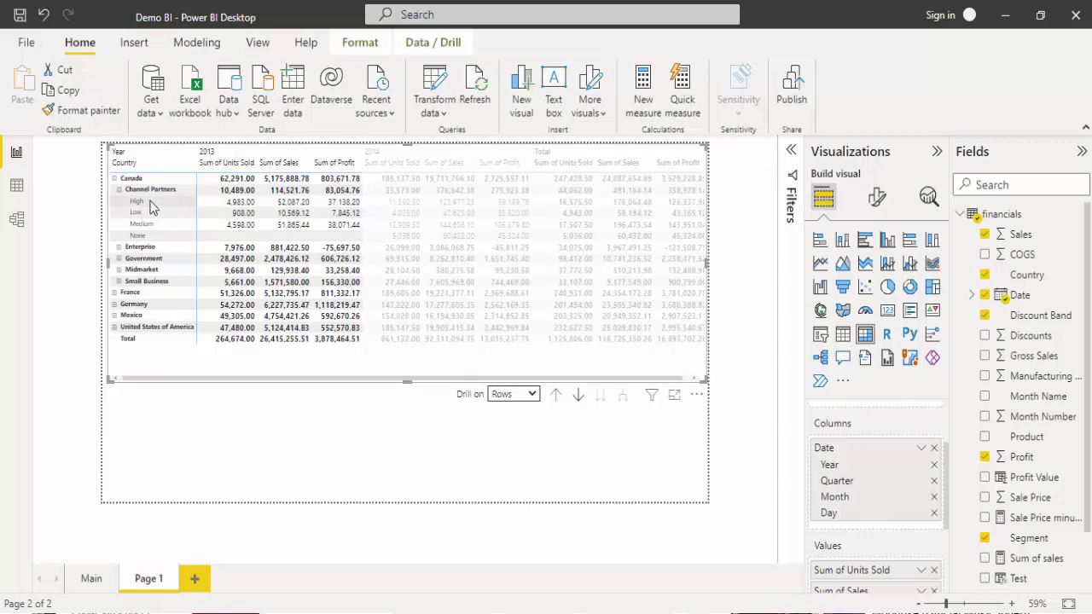
left_click(287, 153)
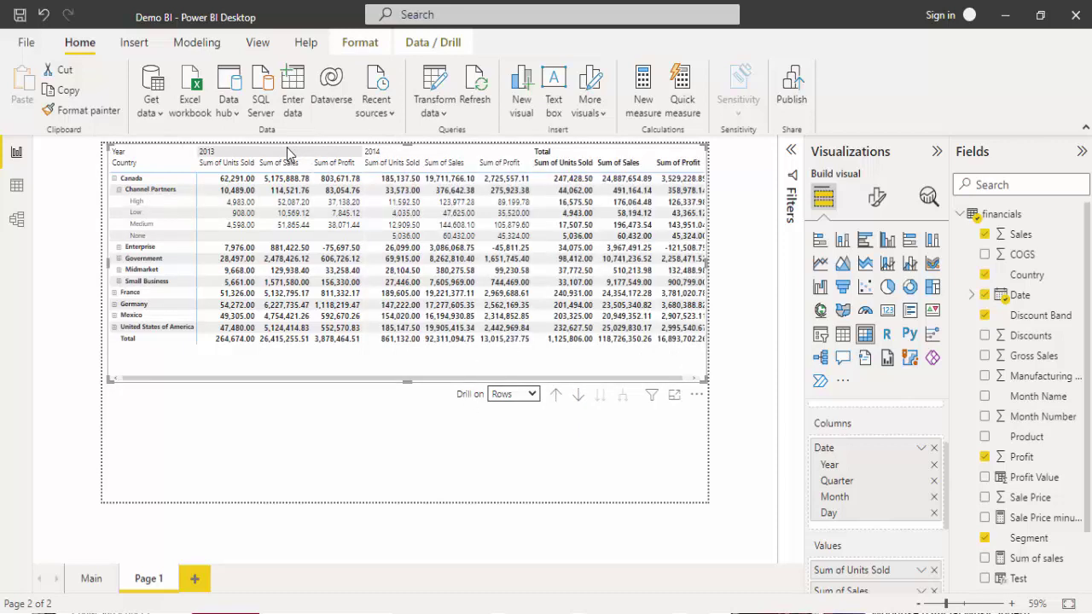
Step: Turn on drill mode for the rows, collapse Canada to the country level and drill down into the Canada row
left_click(532, 395)
left_click(532, 395)
left_click(578, 398)
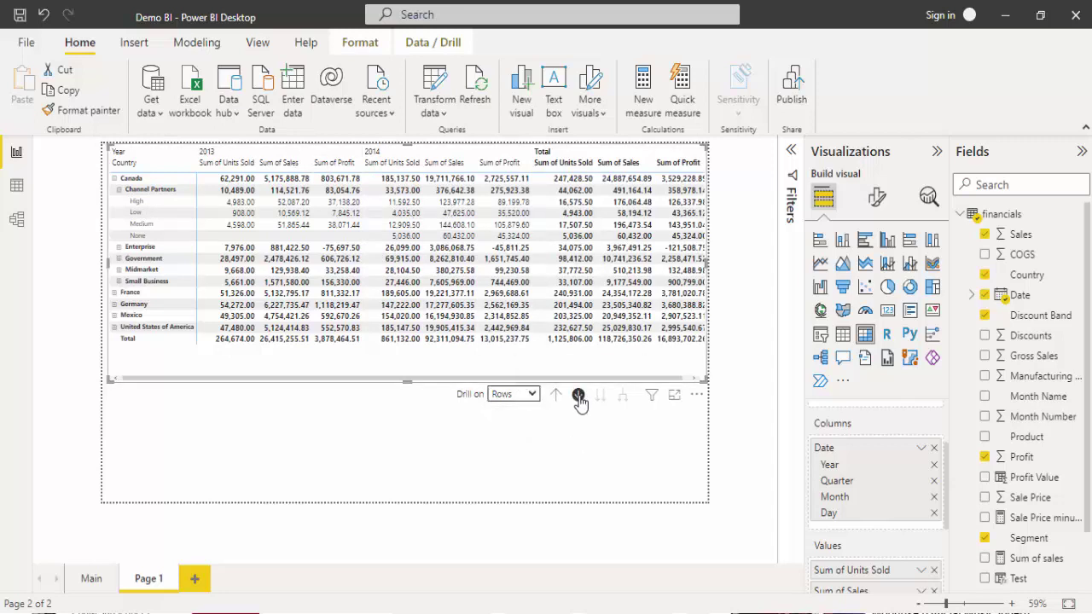
left_click(115, 180)
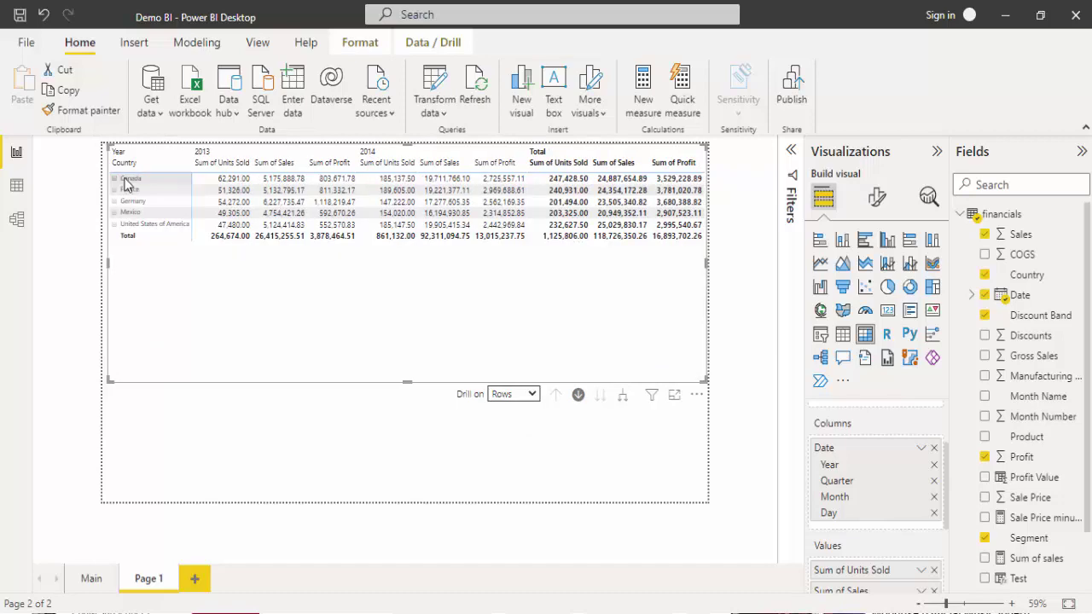
left_click(138, 182)
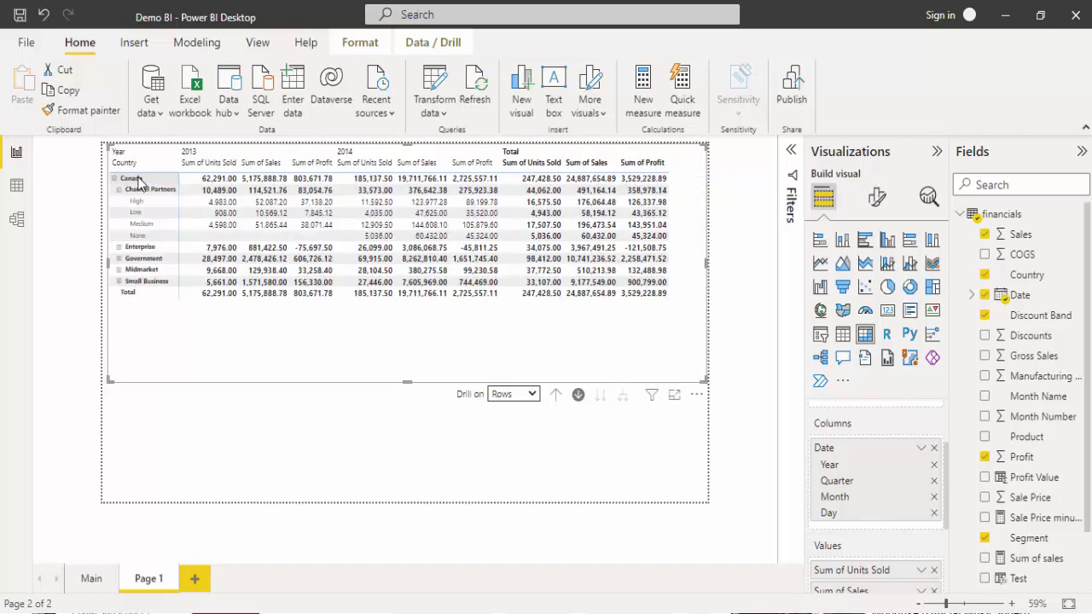
Step: Collapse the Canada row with drill mode off, and drill down into Canada again with drill mode on
left_click(578, 396)
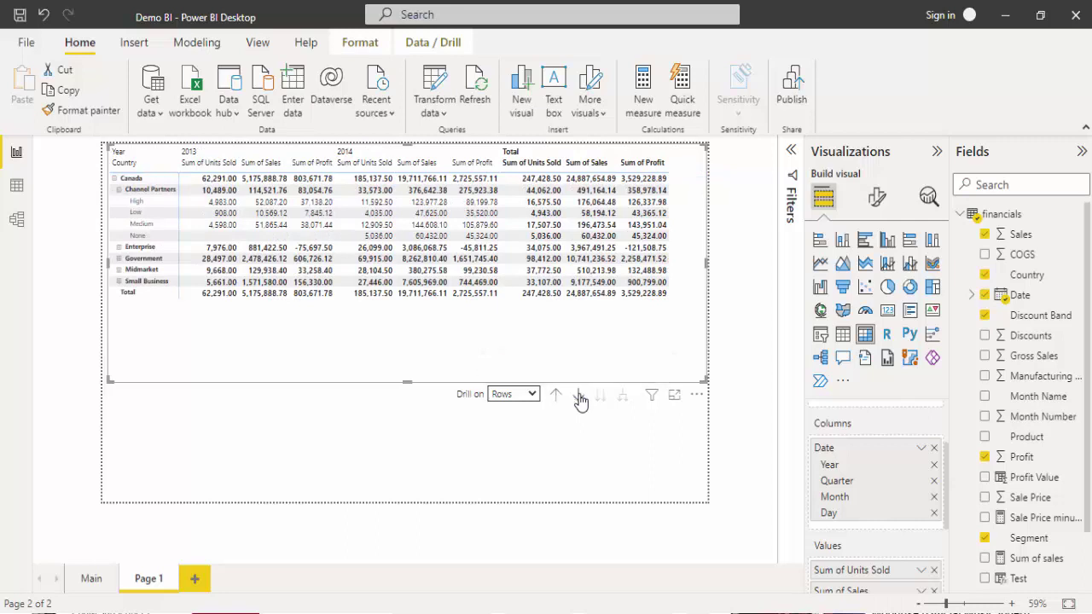
left_click(114, 180)
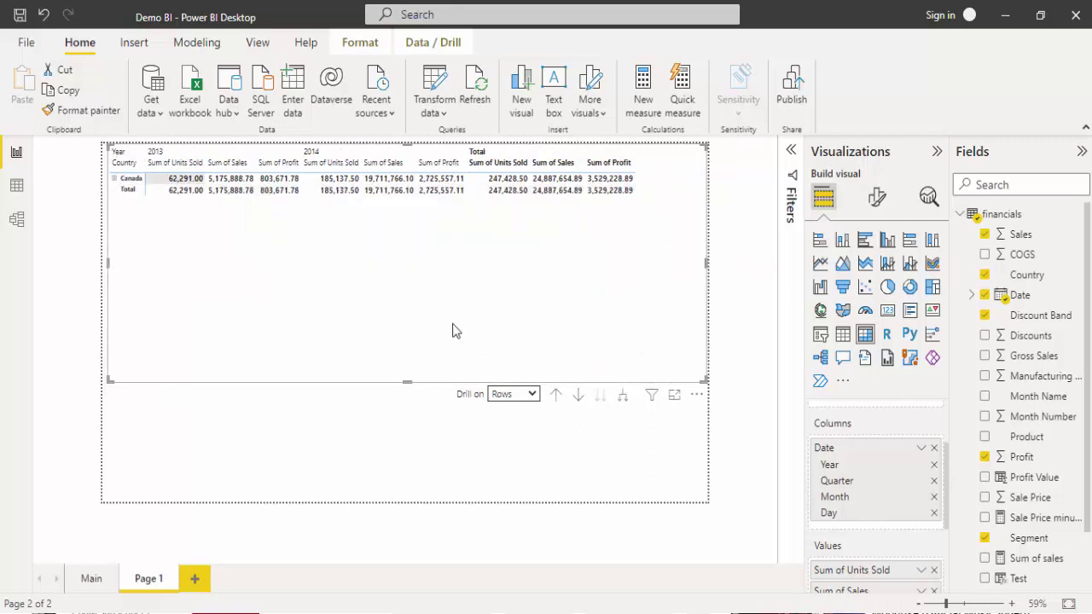
left_click(578, 396)
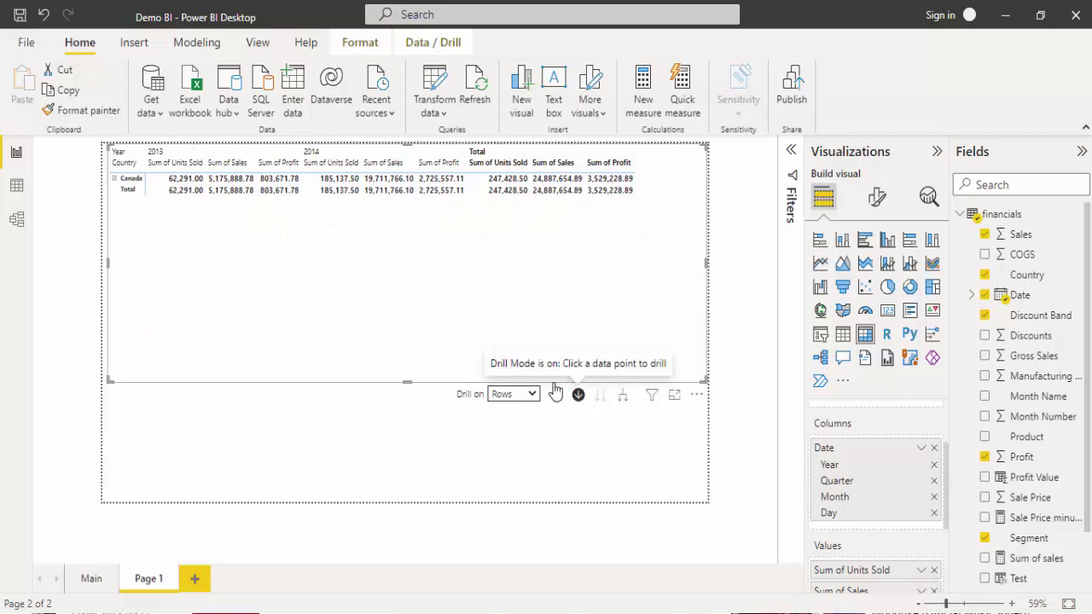
left_click(133, 179)
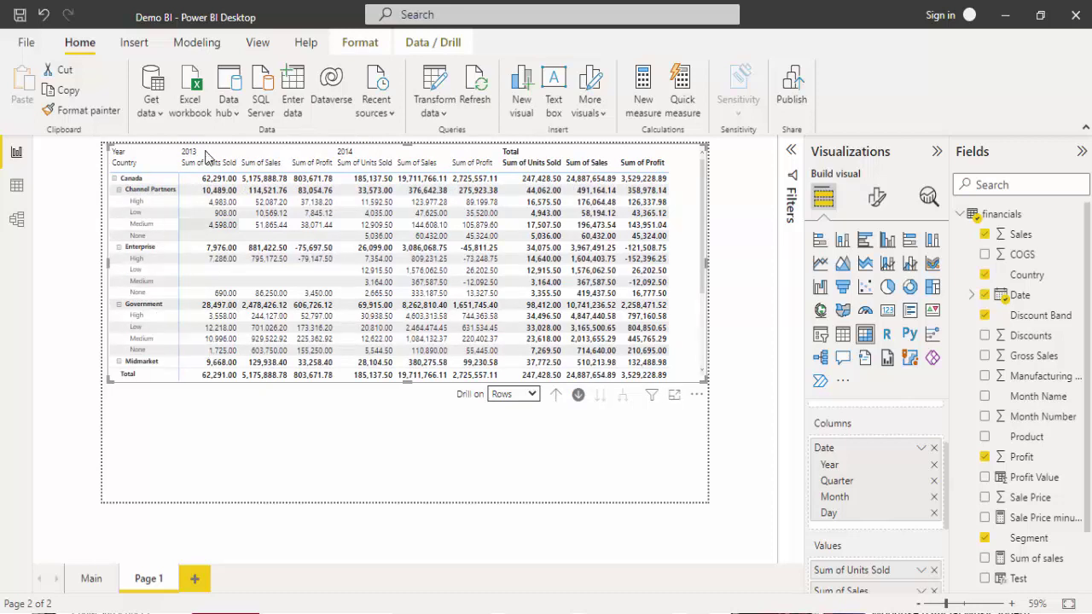
Step: Drill the matrix rows back up to the list of all countries, leaving drill mode switched on
left_click(555, 396)
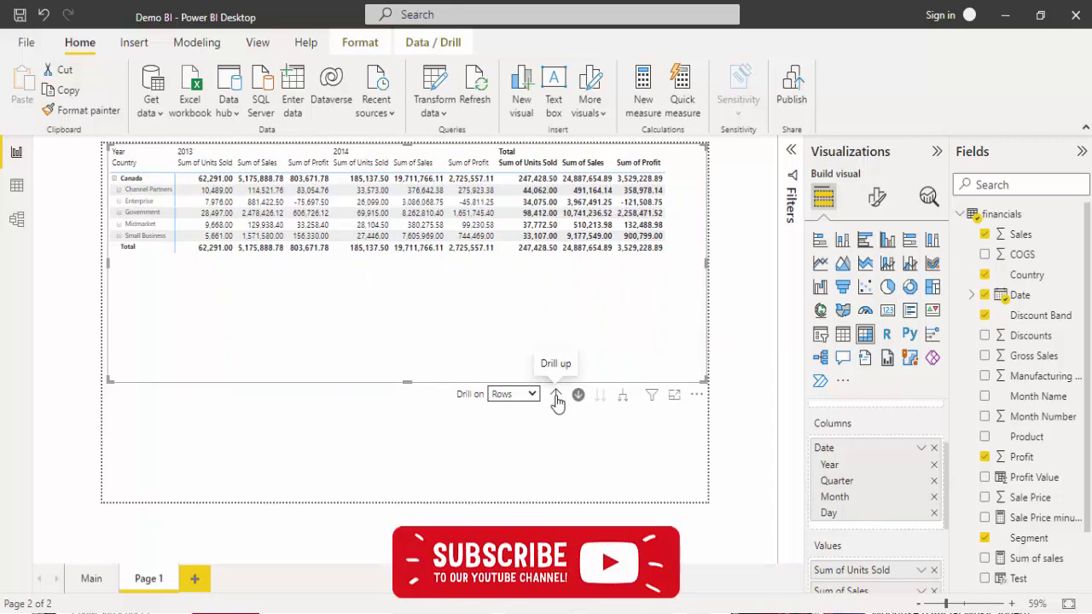
left_click(579, 395)
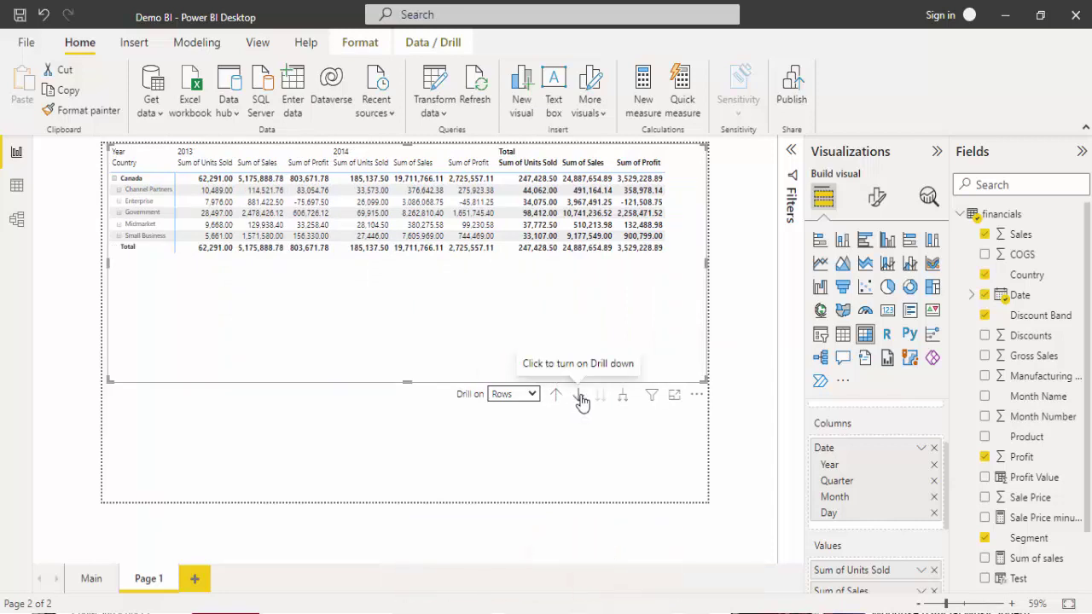
left_click(579, 396)
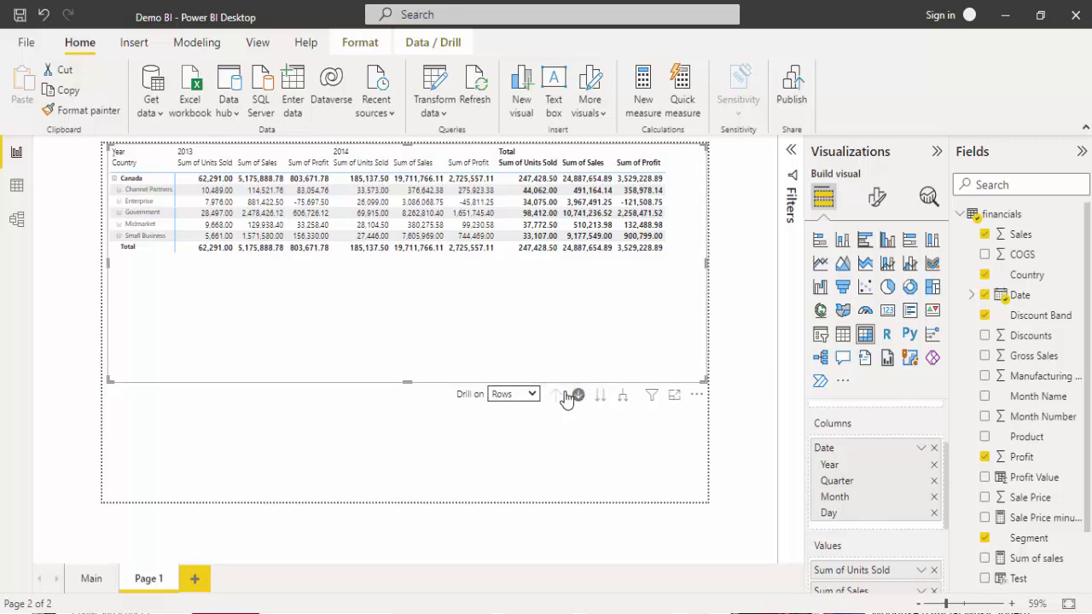
left_click(559, 395)
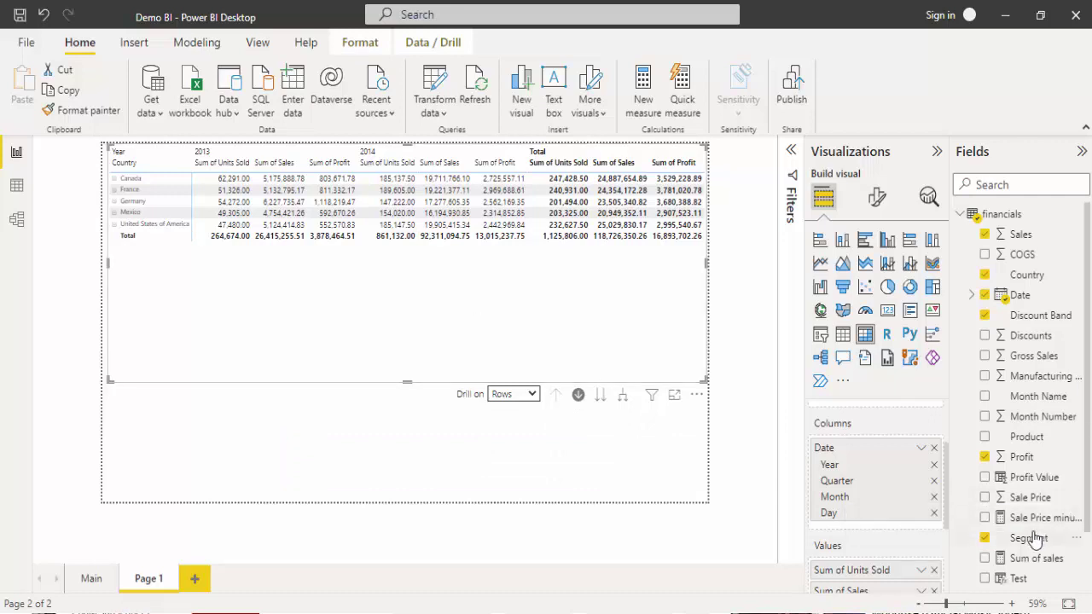
Step: Expand and collapse the Canada row, and review the matrix's field assignments and the options of the Date column field
left_click(114, 178)
left_click(116, 179)
scroll(949, 507, "down", 3)
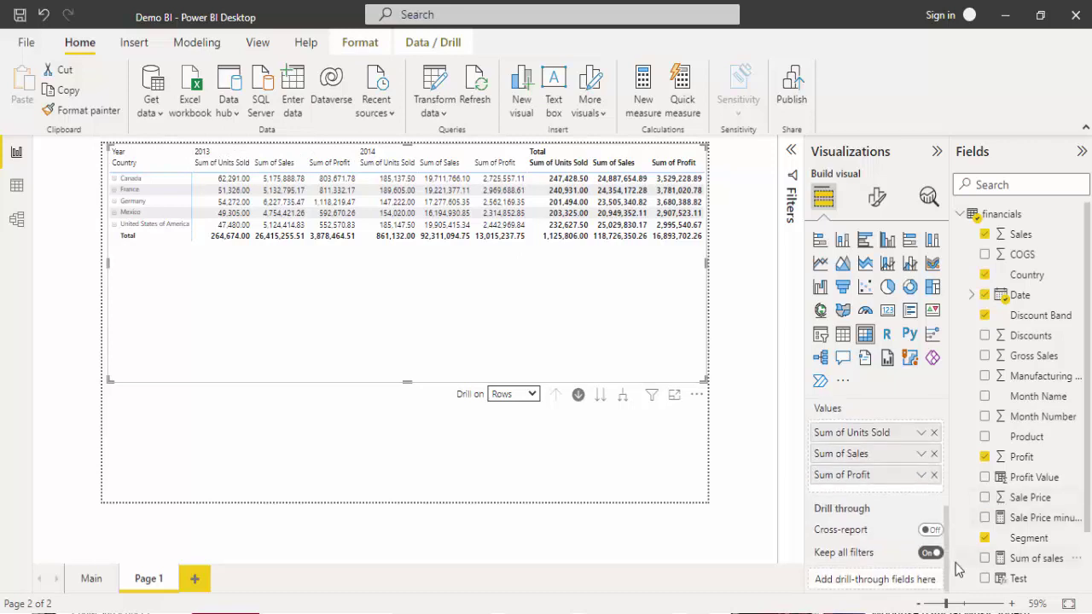
scroll(951, 494, "up", 5)
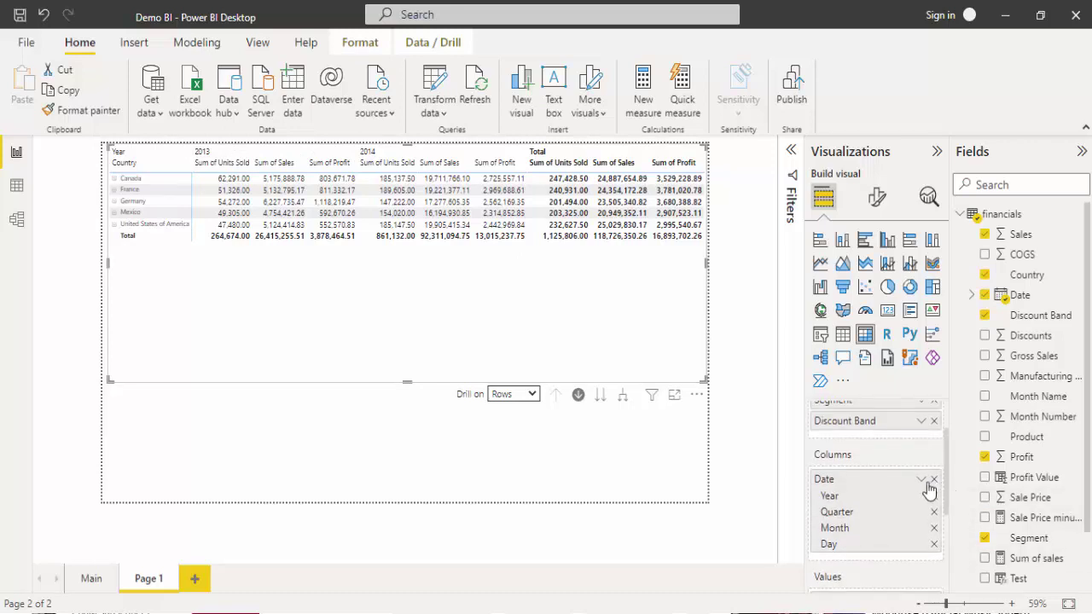
left_click(921, 481)
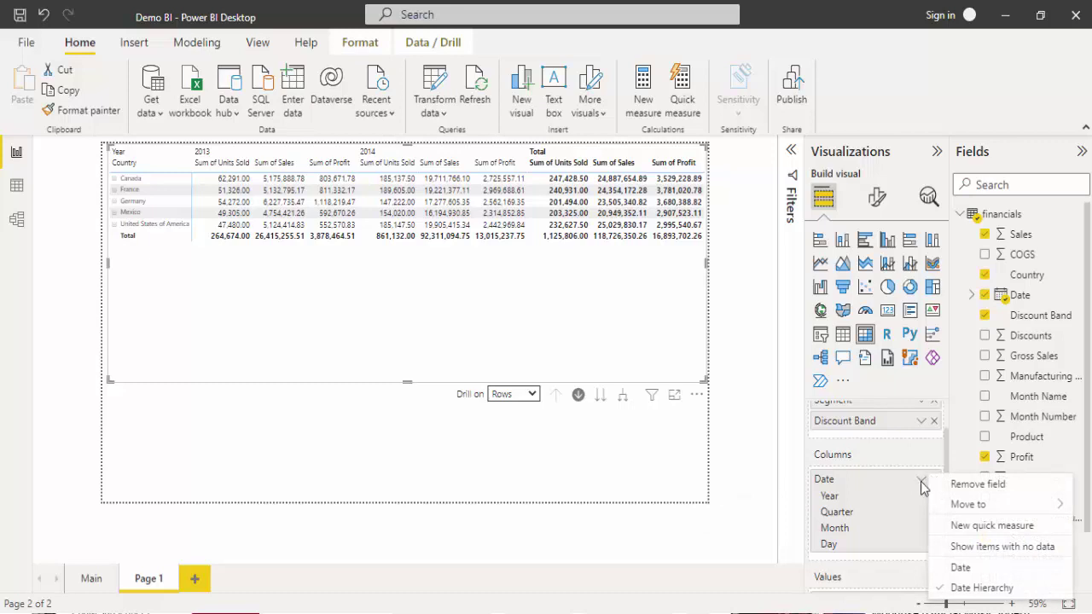
left_click(920, 481)
left_click(920, 481)
left_click(893, 461)
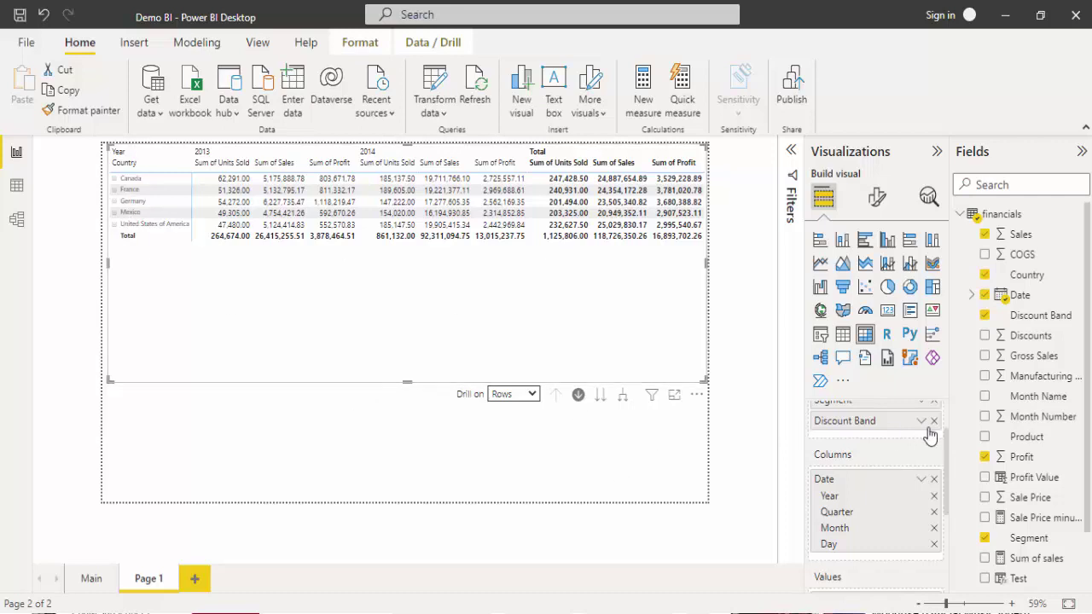
Step: Remove Discount Band from the matrix rows and expand Canada to its segments
scroll(946, 449, "up", 2)
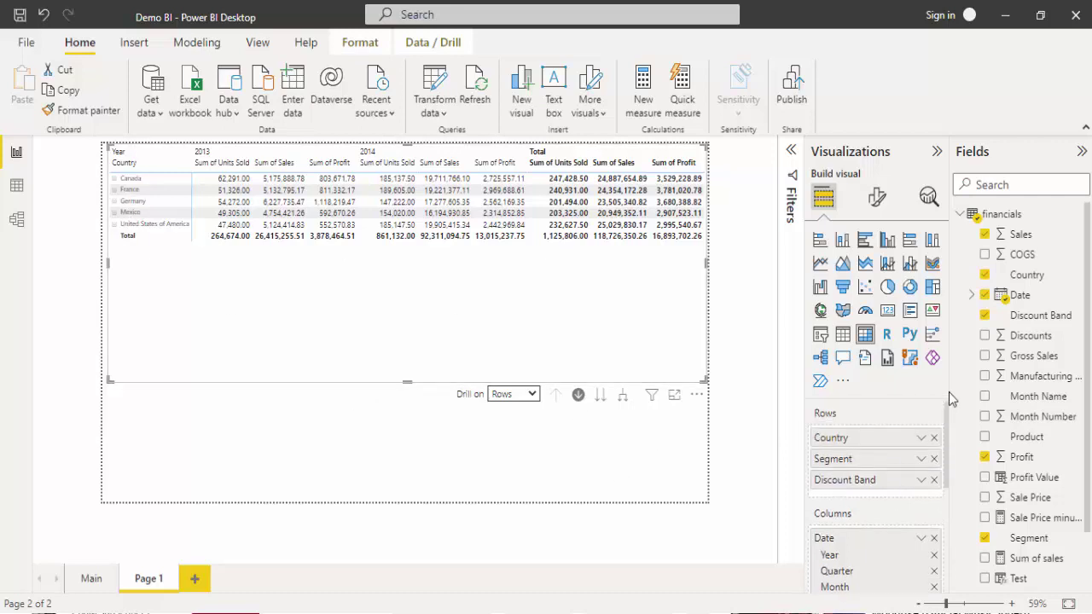
left_click(934, 480)
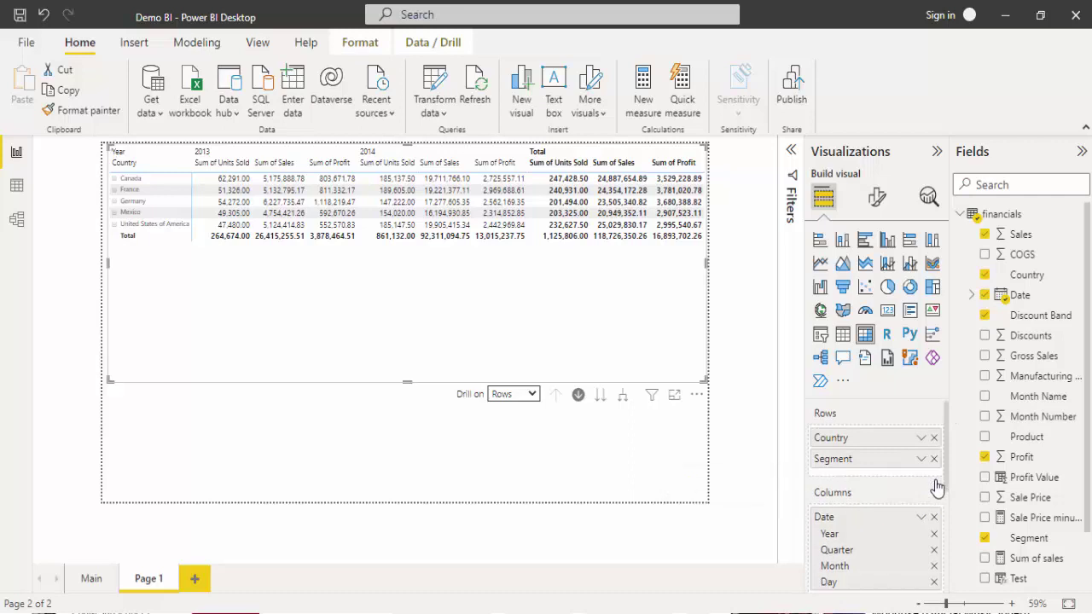
left_click(114, 178)
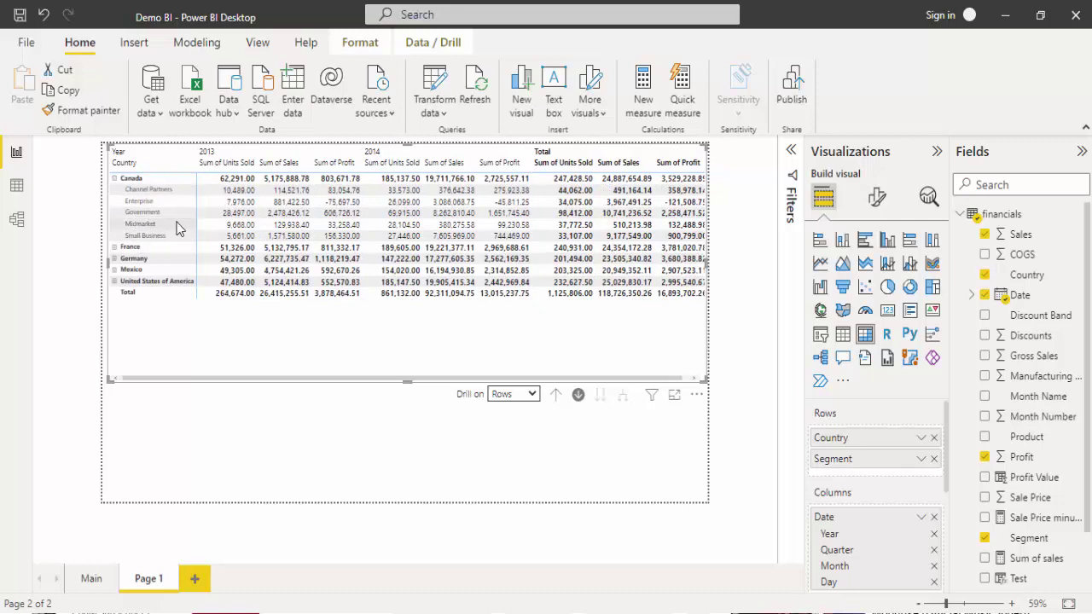
Step: Reorder the matrix rows by removing Country and adding it back below Segment, and expand Channel Partners to its countries
left_click(934, 438)
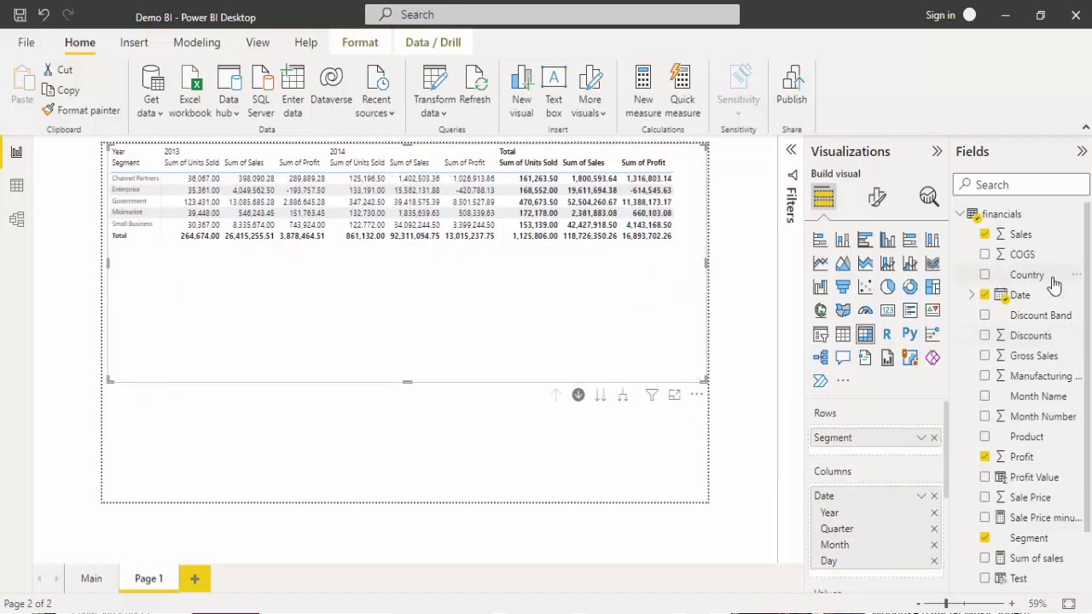
left_click_drag(1054, 284, 909, 465)
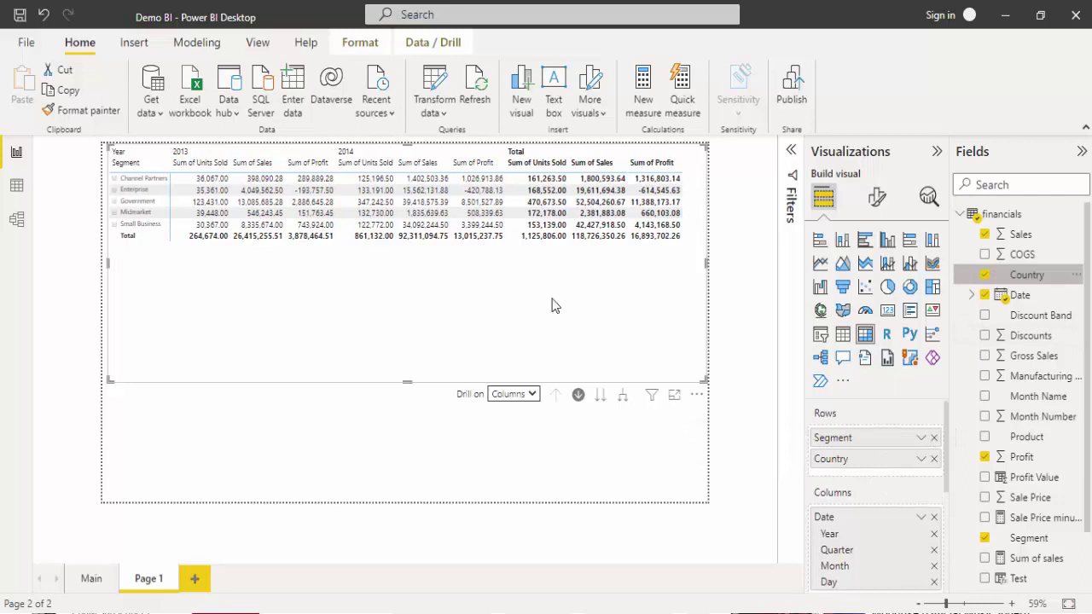
left_click(113, 181)
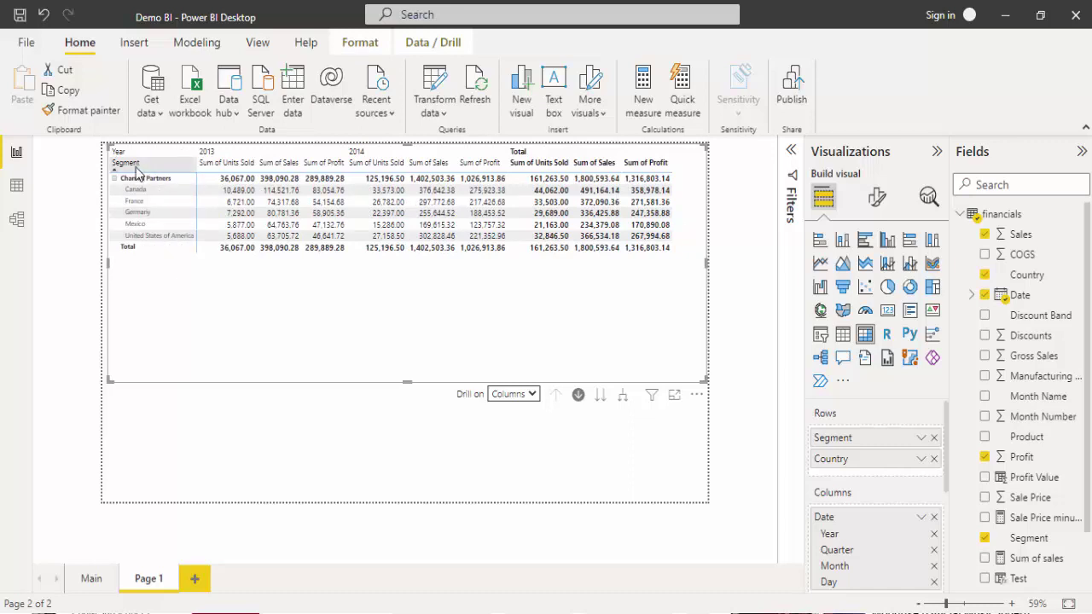
left_click(114, 179)
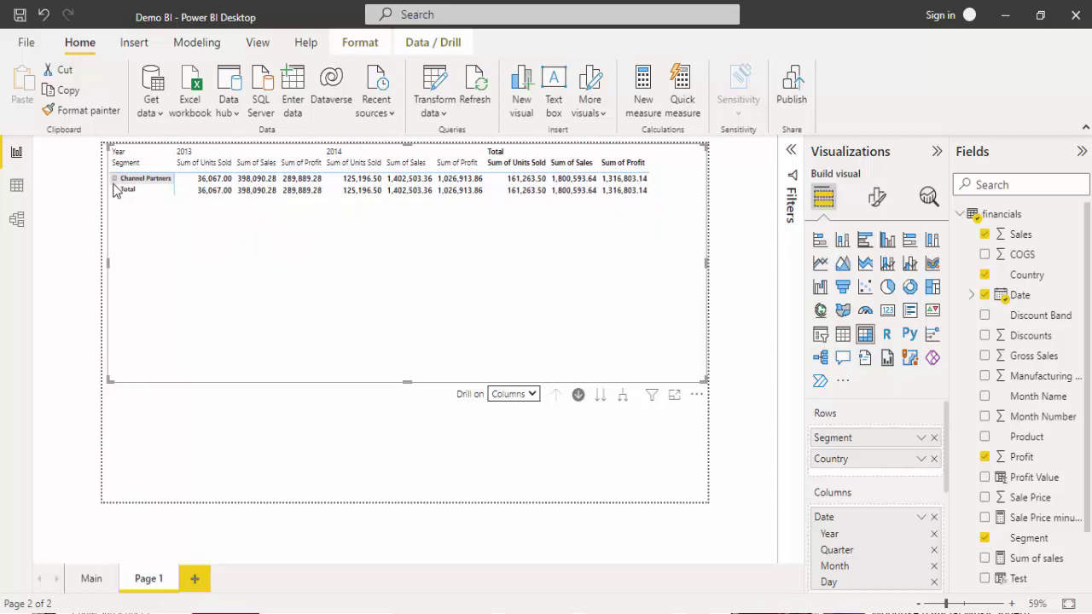
left_click(114, 180)
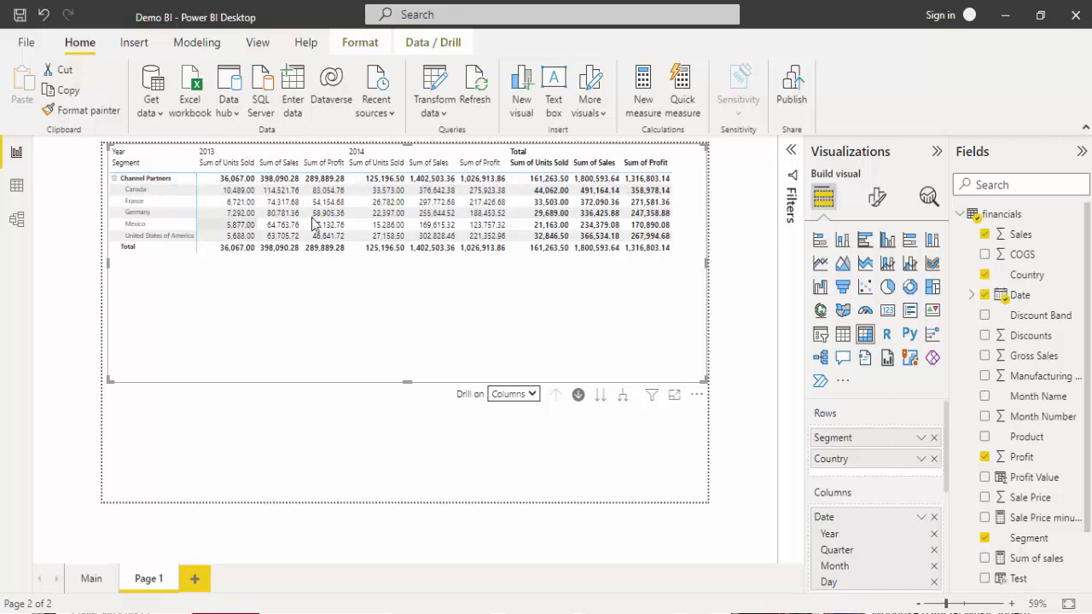
Step: Drill the matrix rows up from Channel Partners to all segments and review the Government row's available actions
right_click(131, 185)
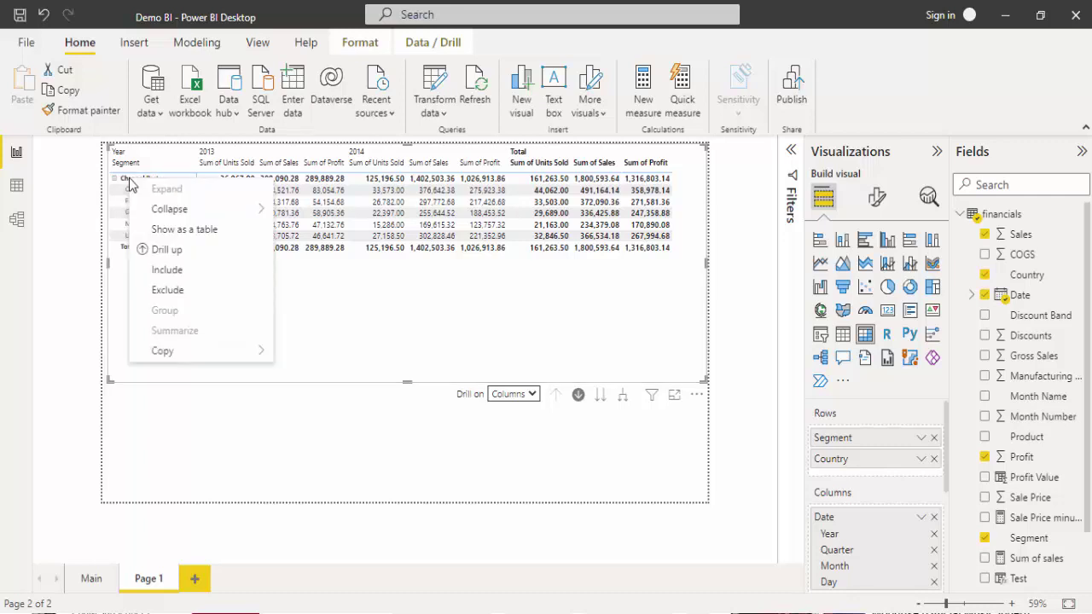
left_click(215, 254)
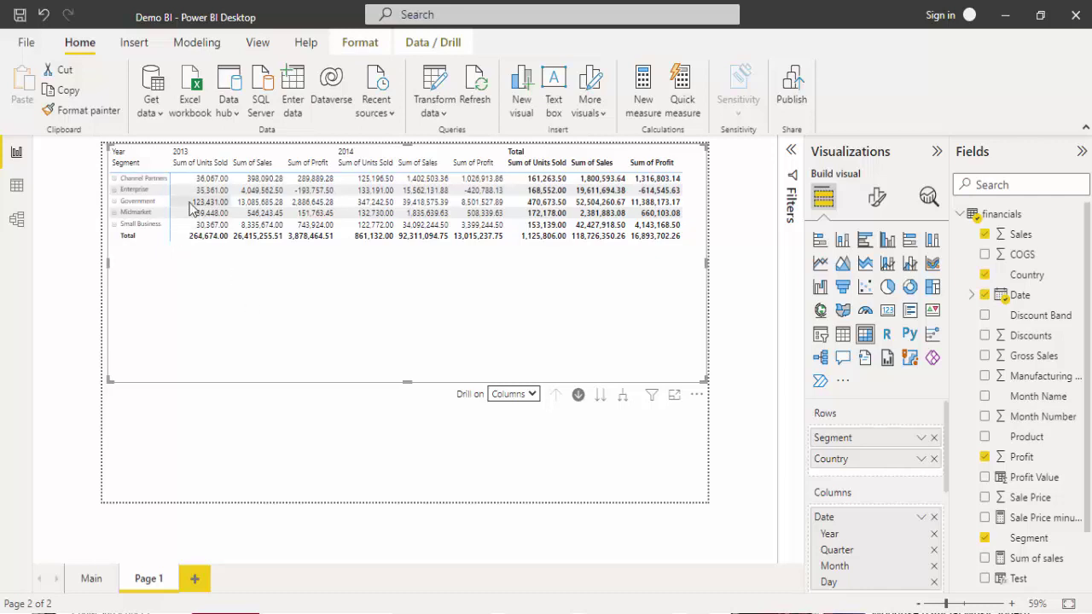
right_click(161, 206)
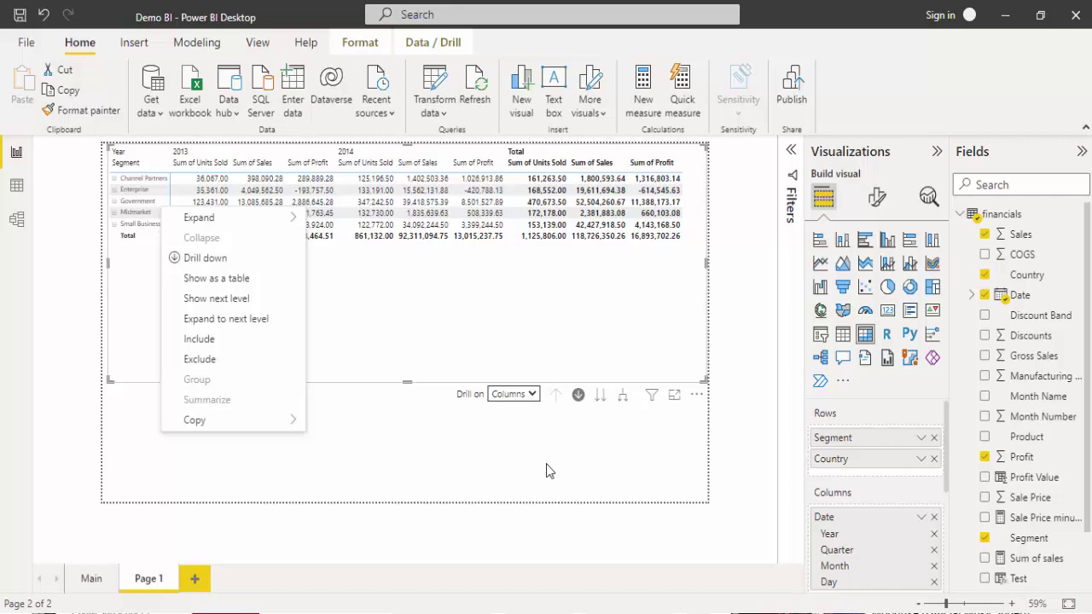
left_click(302, 260)
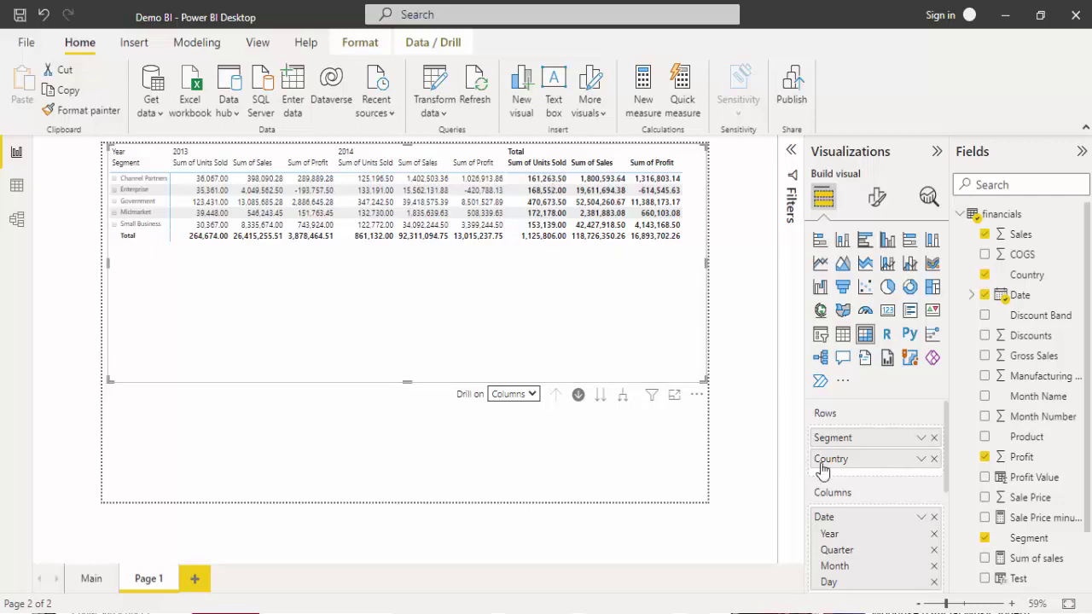
Step: Move Country above Segment in the matrix rows and add Product as the lowest row level
left_click_drag(879, 463, 874, 436)
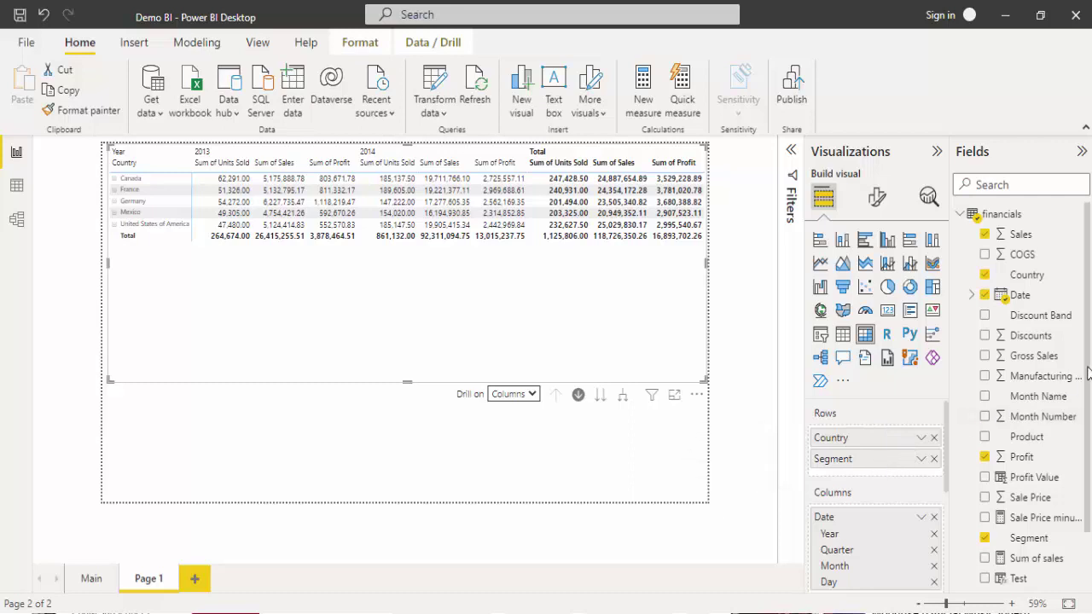
scroll(1085, 379, "down", 1)
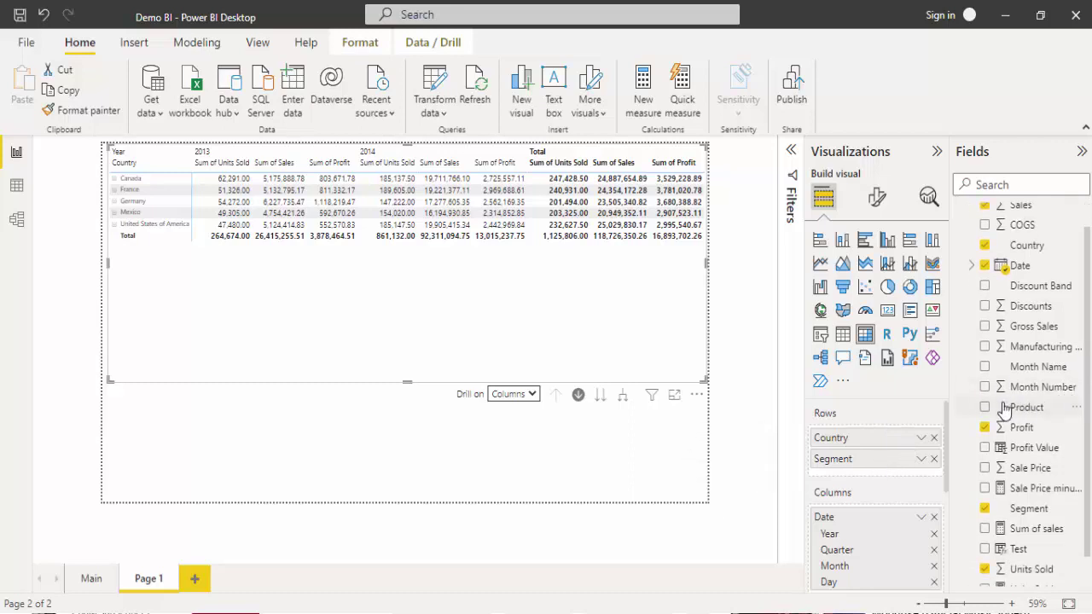
left_click_drag(1005, 407, 894, 473)
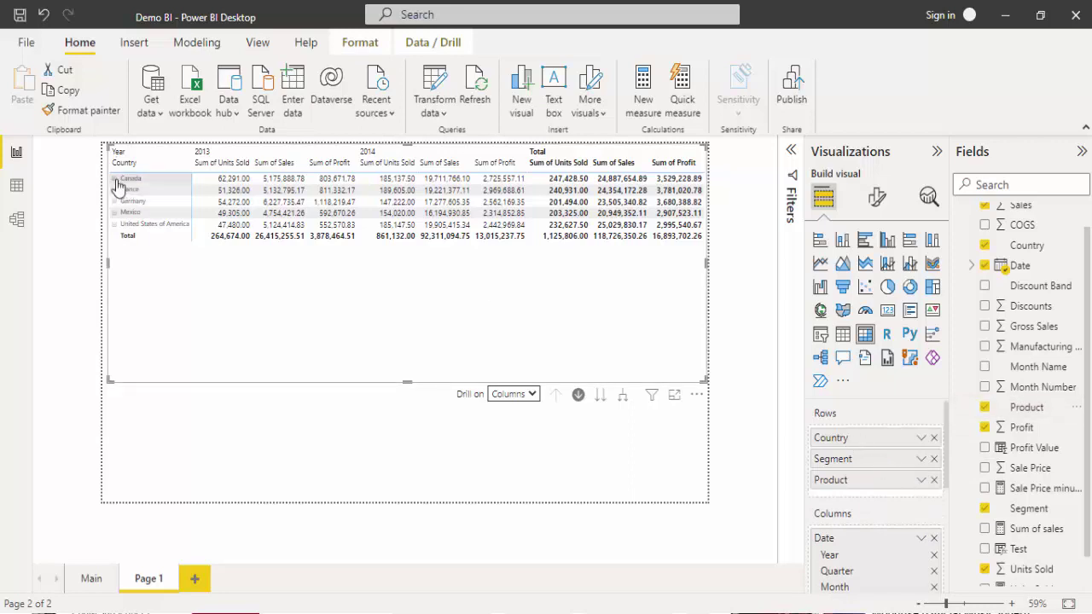
Step: Expand Germany to its segments, and expand and collapse the products under its Enterprise and Government rows
left_click(113, 204)
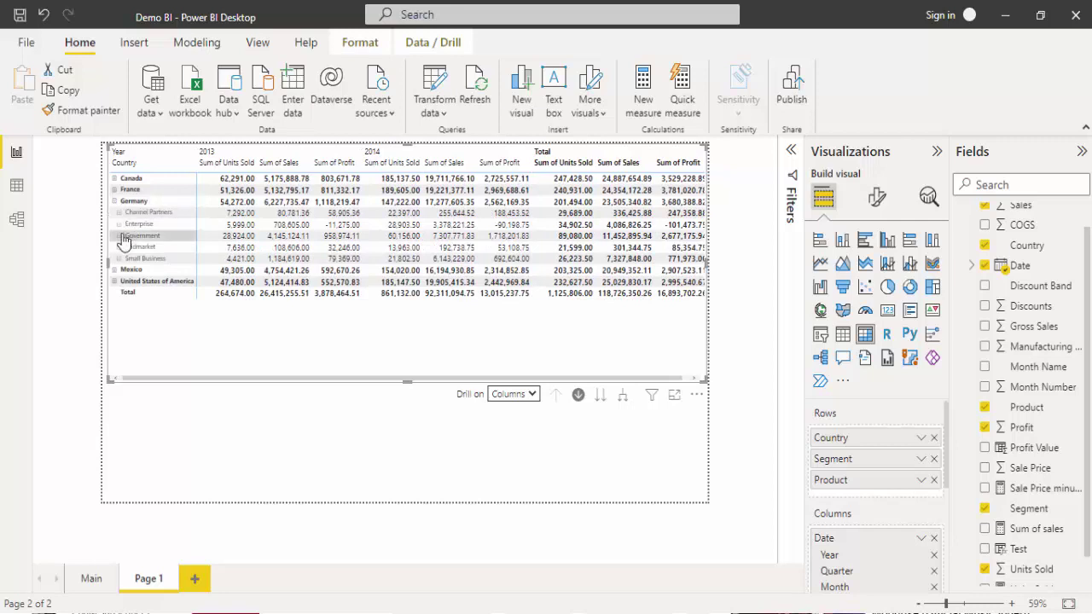
left_click(119, 224)
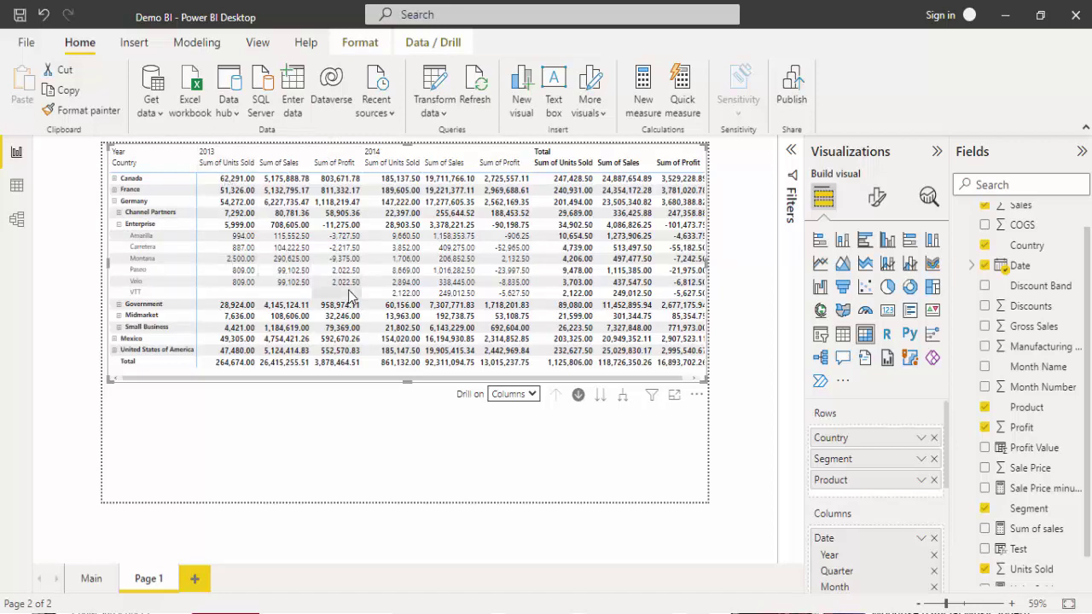
left_click(119, 225)
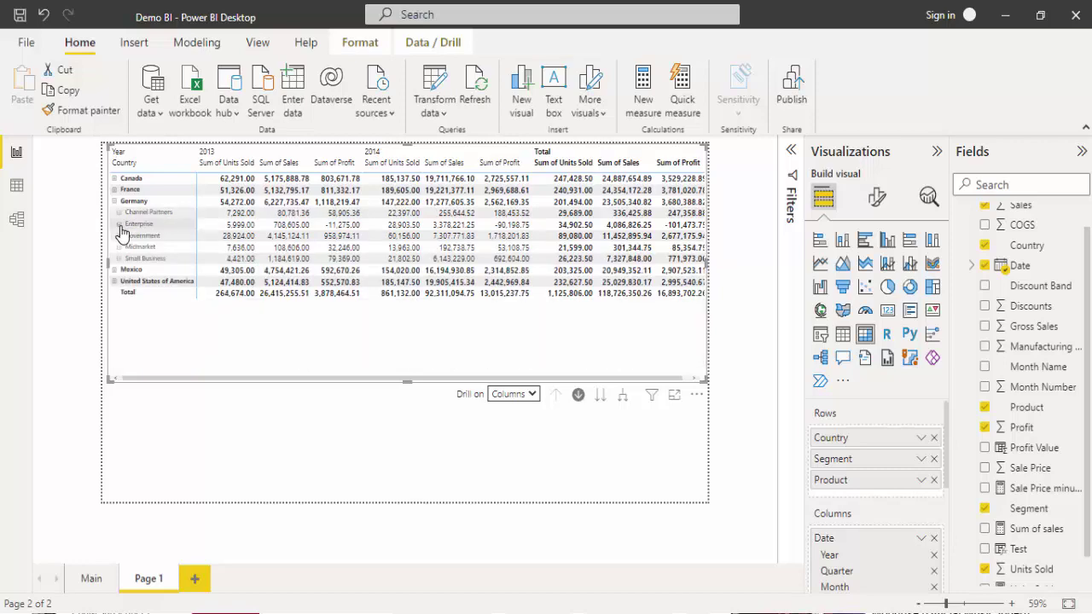
left_click(119, 237)
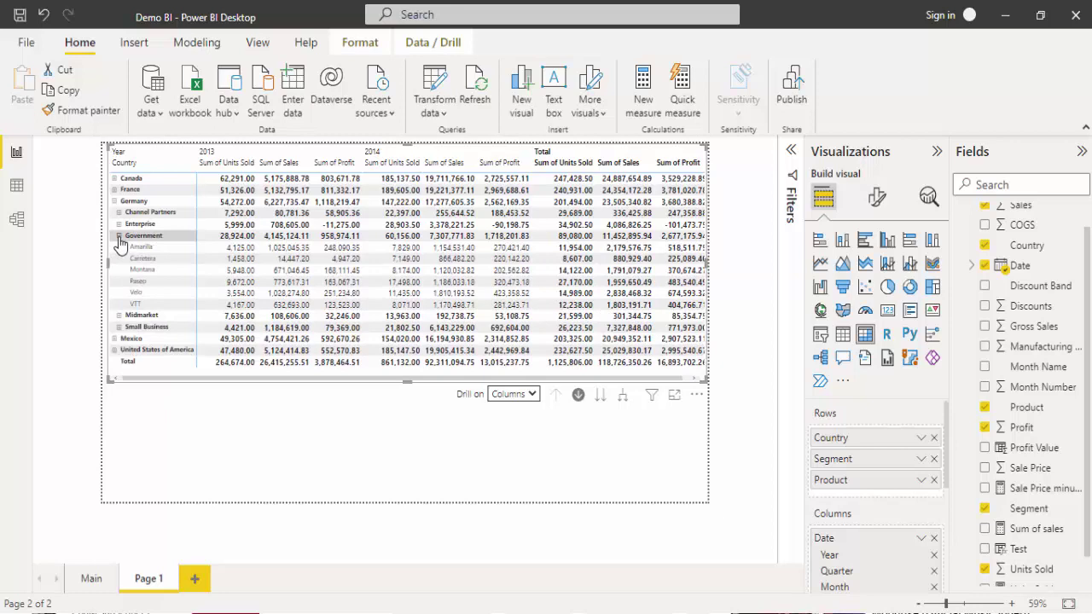
left_click(119, 237)
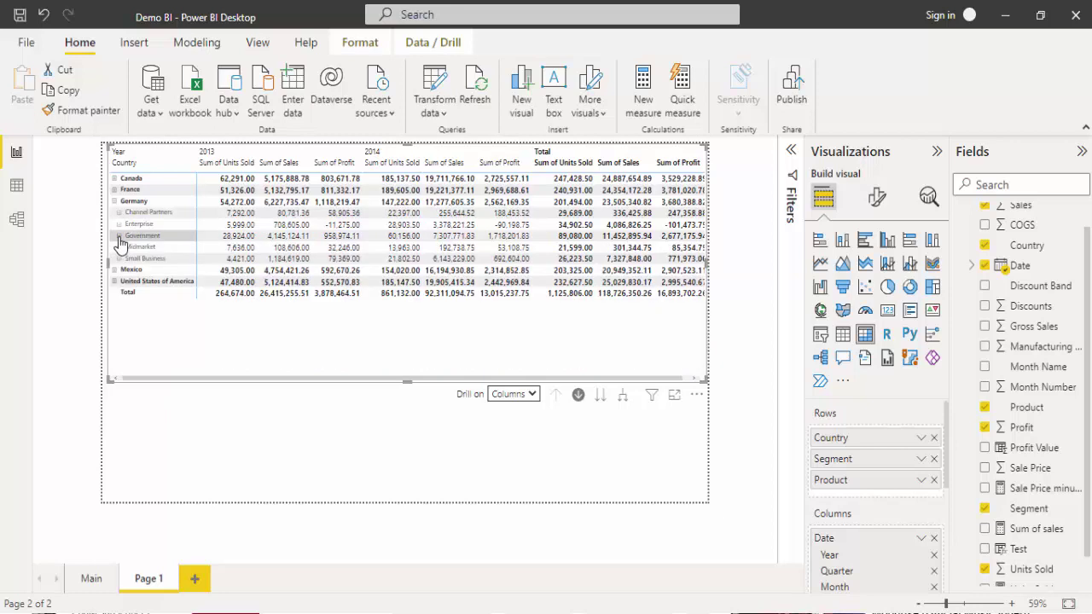
Step: Switch the matrix columns to the quarter level and back, and expand all years to show their quarters
left_click(600, 395)
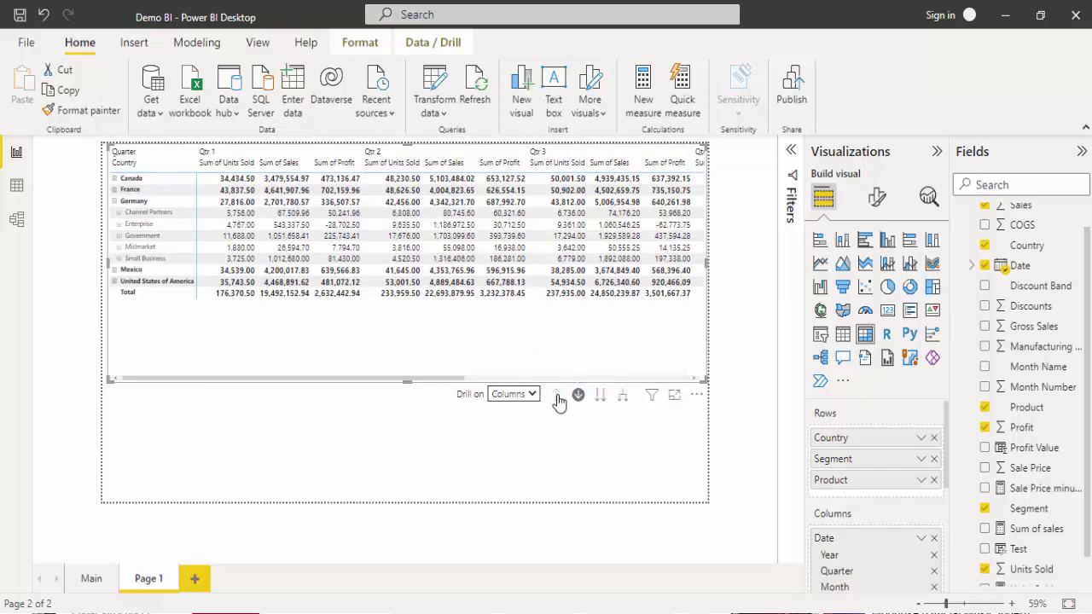
left_click(556, 395)
left_click(623, 396)
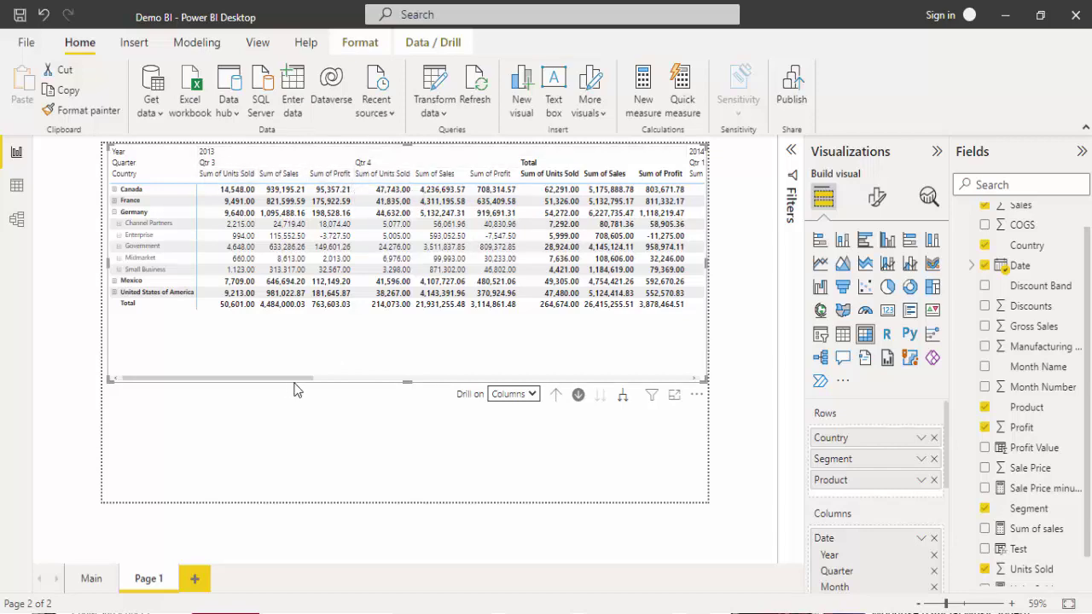
left_click_drag(278, 376, 235, 360)
left_click_drag(298, 378, 645, 333)
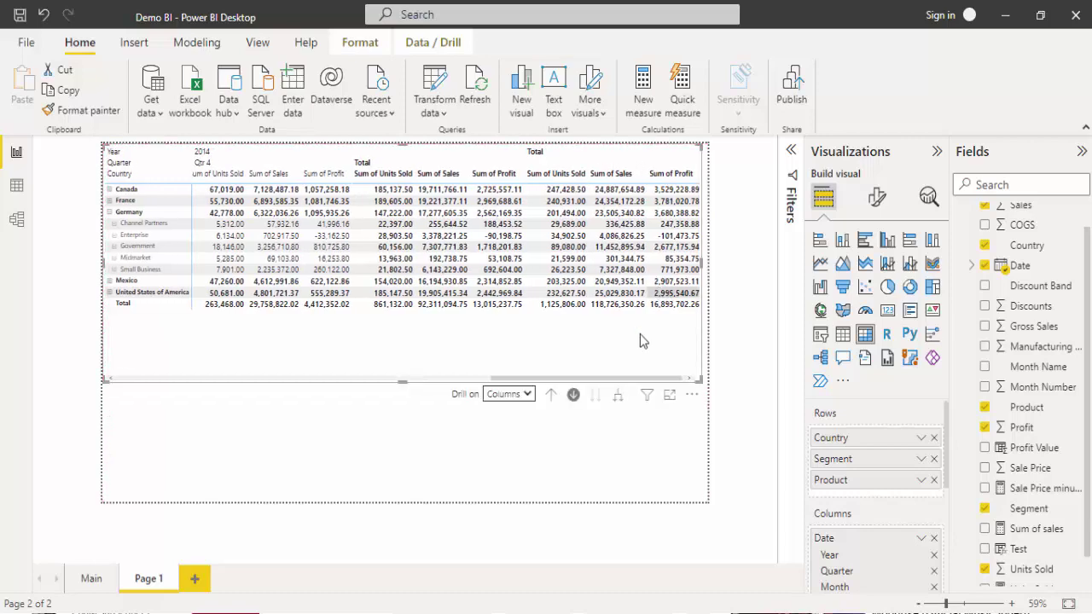
Step: Expand the matrix columns one level to months and look through the monthly figures for 2013 and 2014
left_click(619, 399)
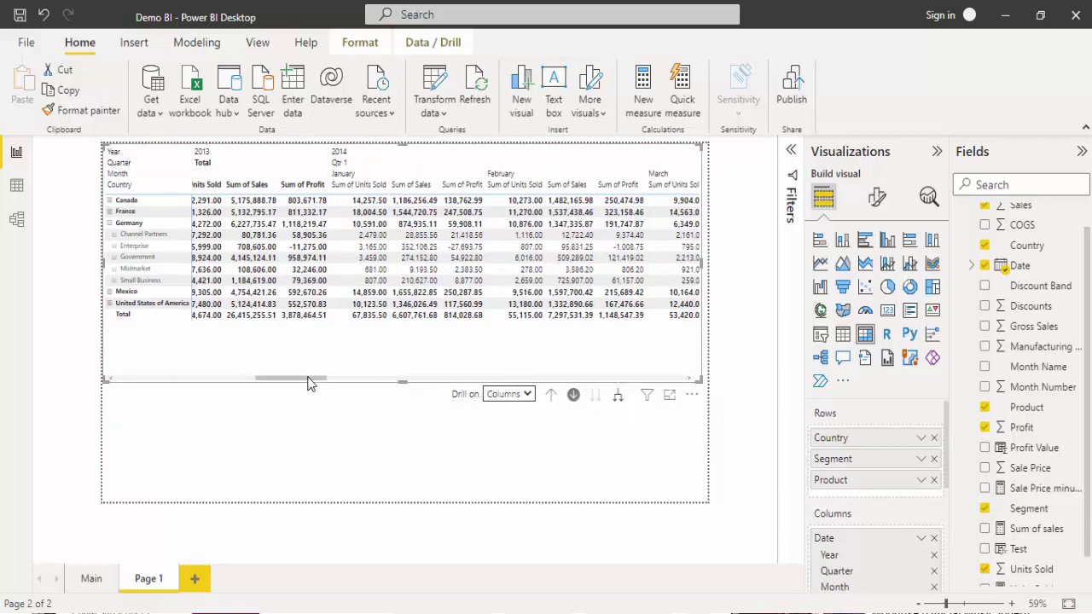
left_click_drag(309, 383, 74, 388)
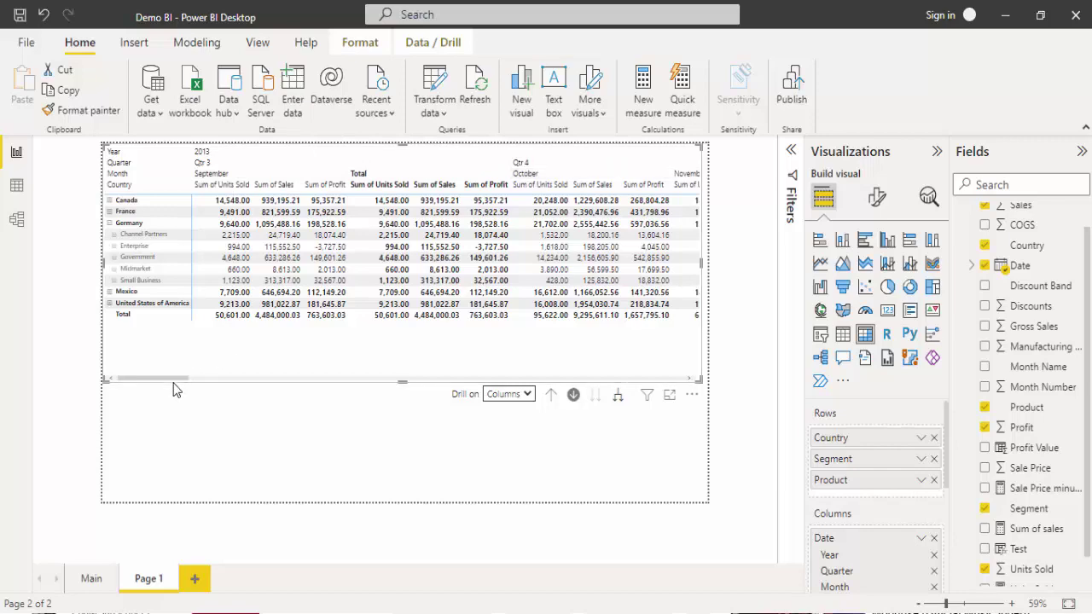
left_click_drag(173, 376, 485, 364)
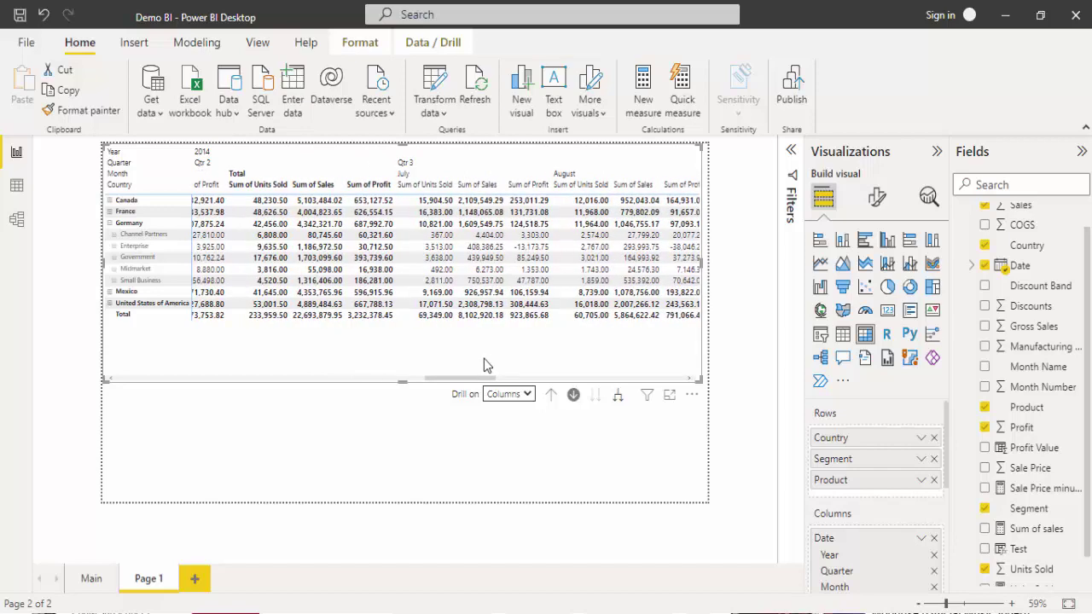
left_click_drag(468, 378, 311, 381)
left_click_drag(497, 338, 592, 378)
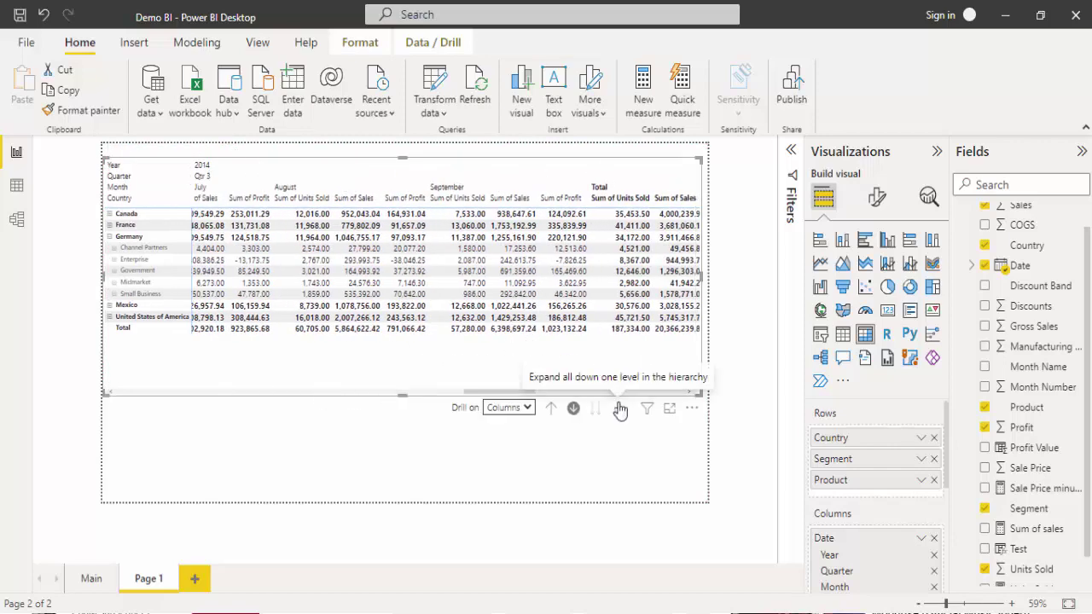
Step: Expand the matrix columns one more level to days and extend the matrix slightly downward
left_click(620, 409)
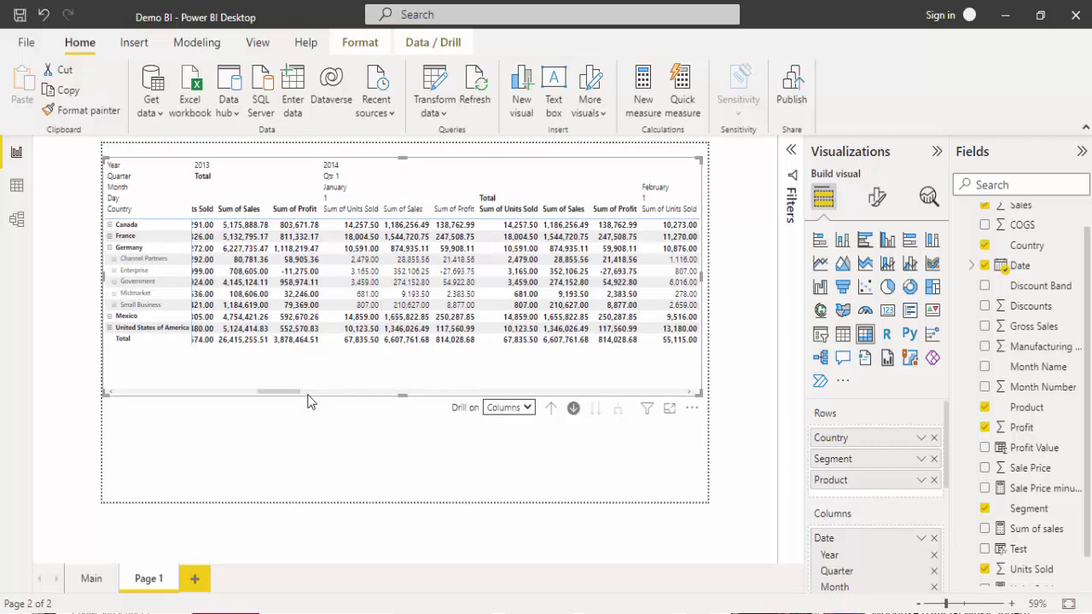
left_click_drag(294, 398, 175, 422)
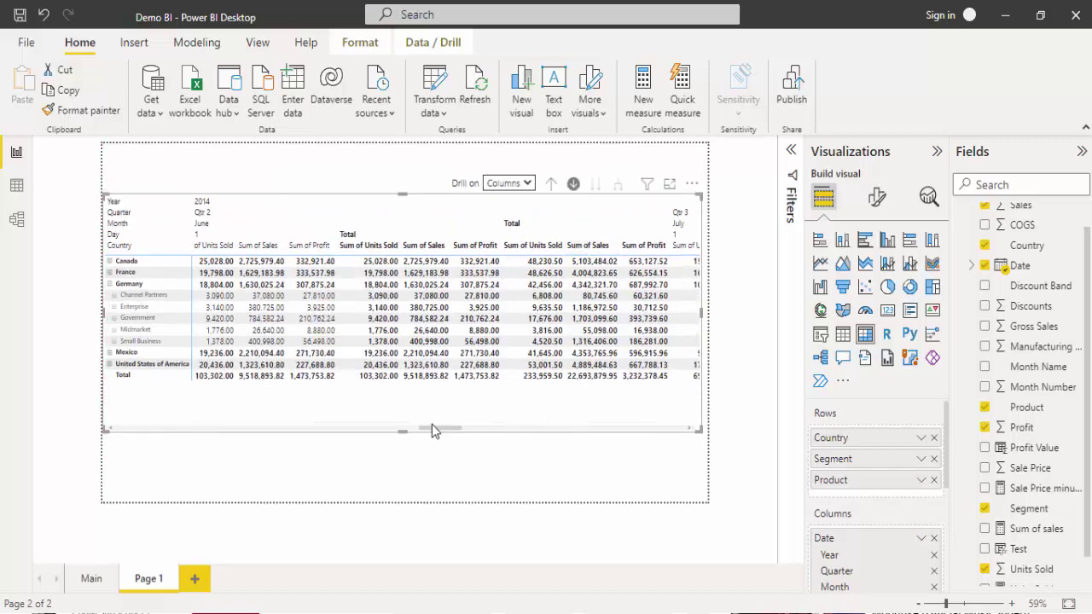
mouse_move(404, 426)
left_mouse_down()
mouse_move(404, 404)
mouse_move(405, 437)
left_mouse_up()
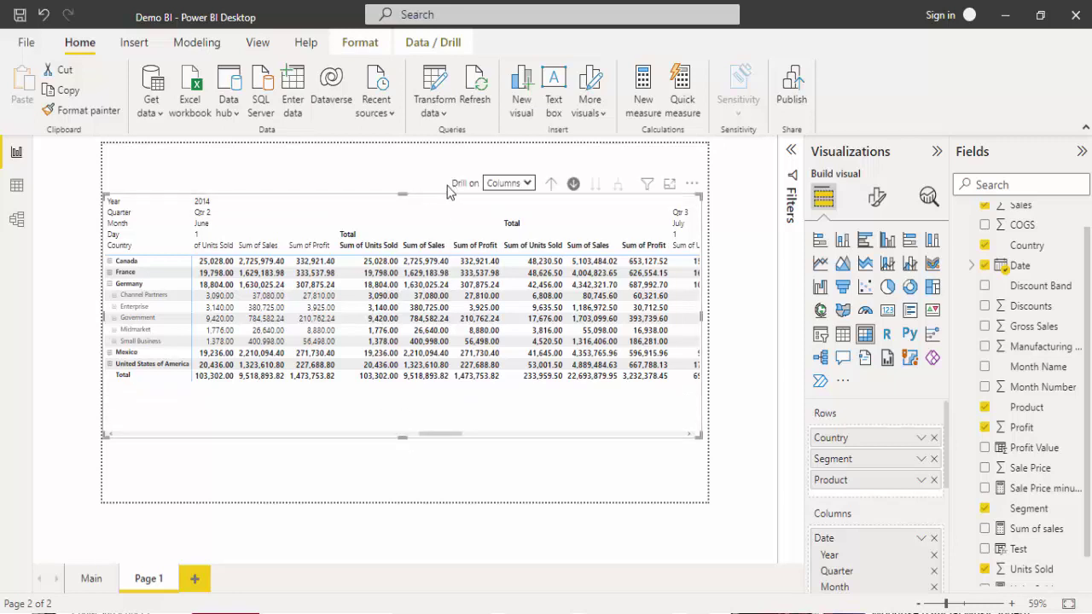
Step: Drill the Date columns up to months and down into 2014, and stretch the matrix up to the page's top edge
left_click(552, 186)
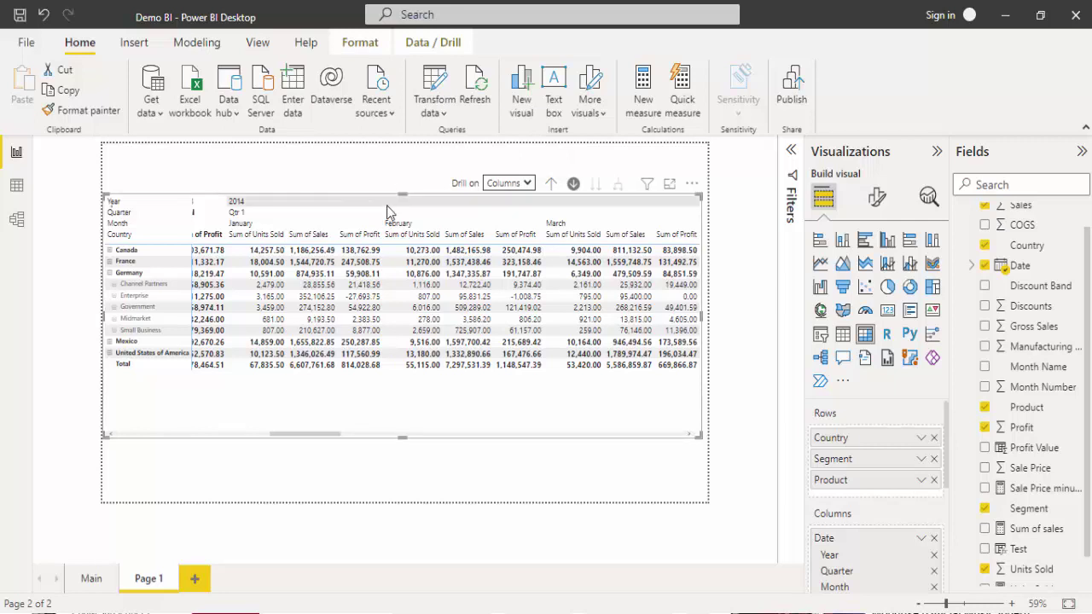
left_click(388, 211)
left_click(382, 487)
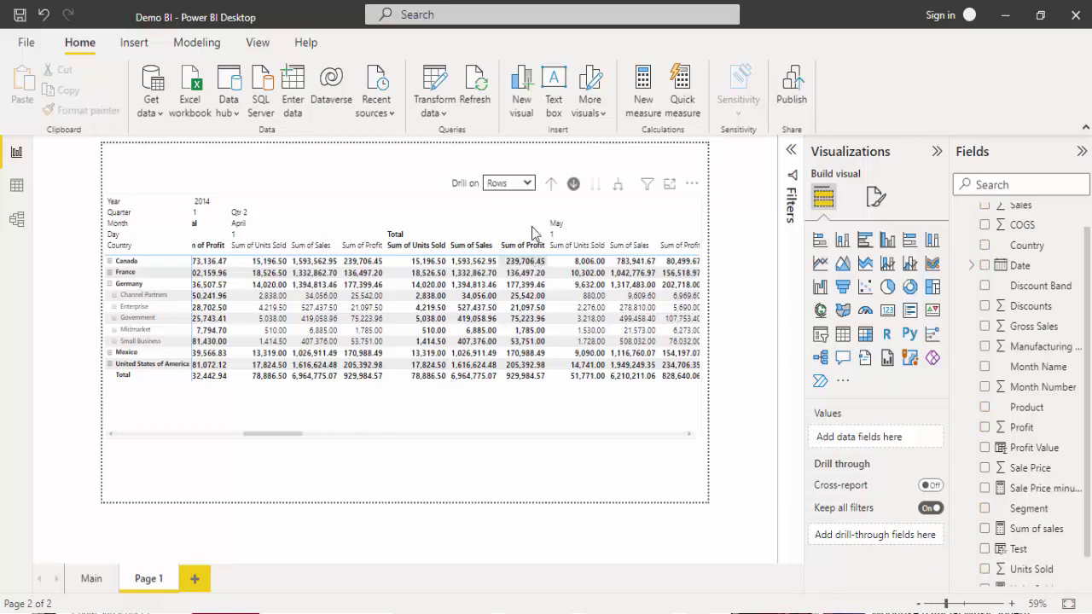
left_click(417, 204)
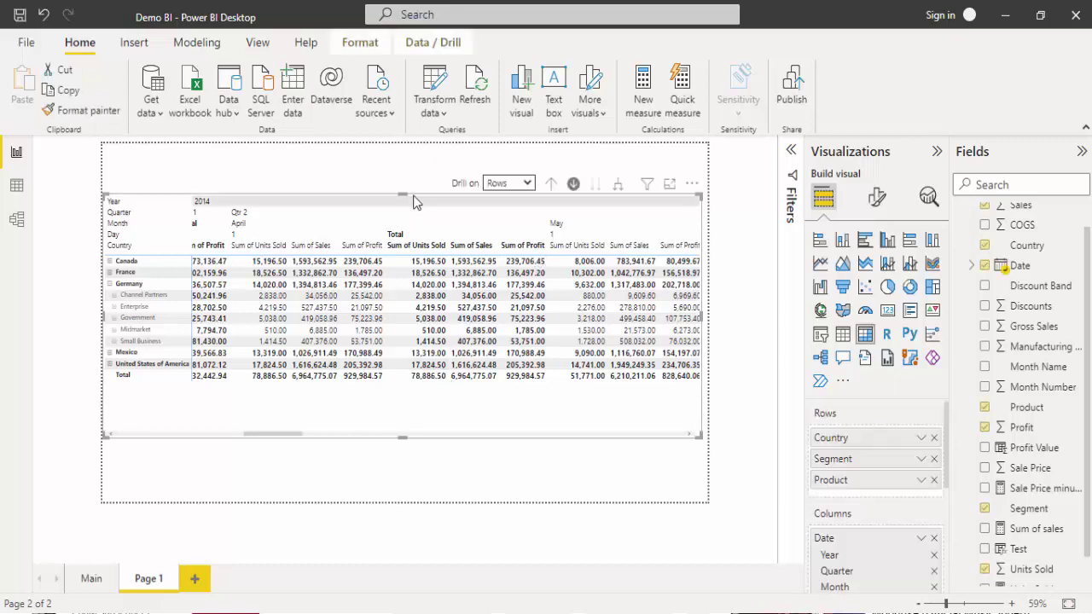
left_click_drag(405, 189, 407, 151)
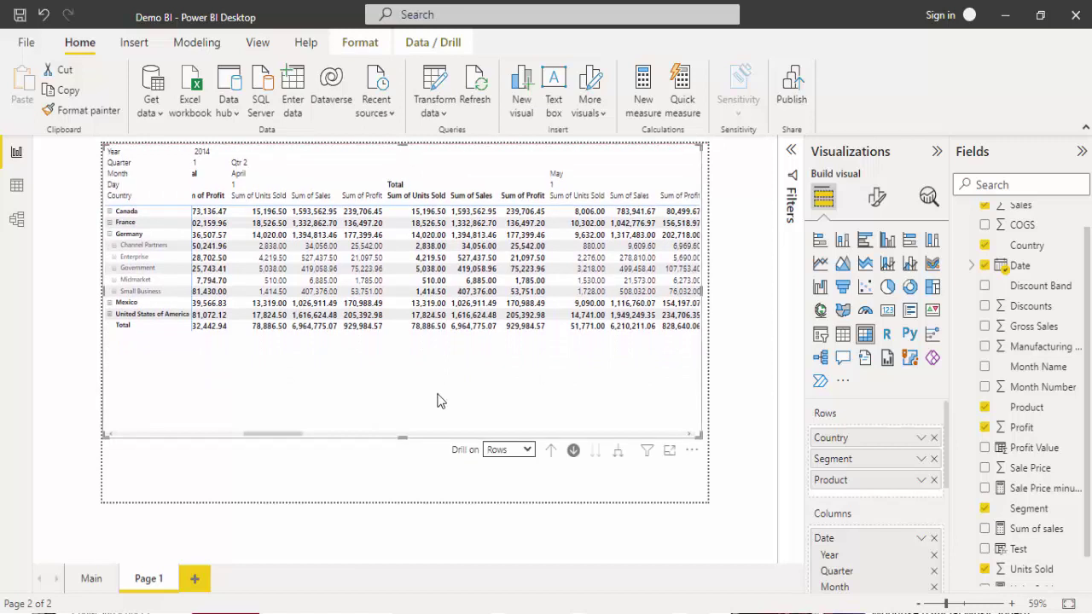
Step: View the matrix in focus mode and return to the report, twice
left_click(669, 452)
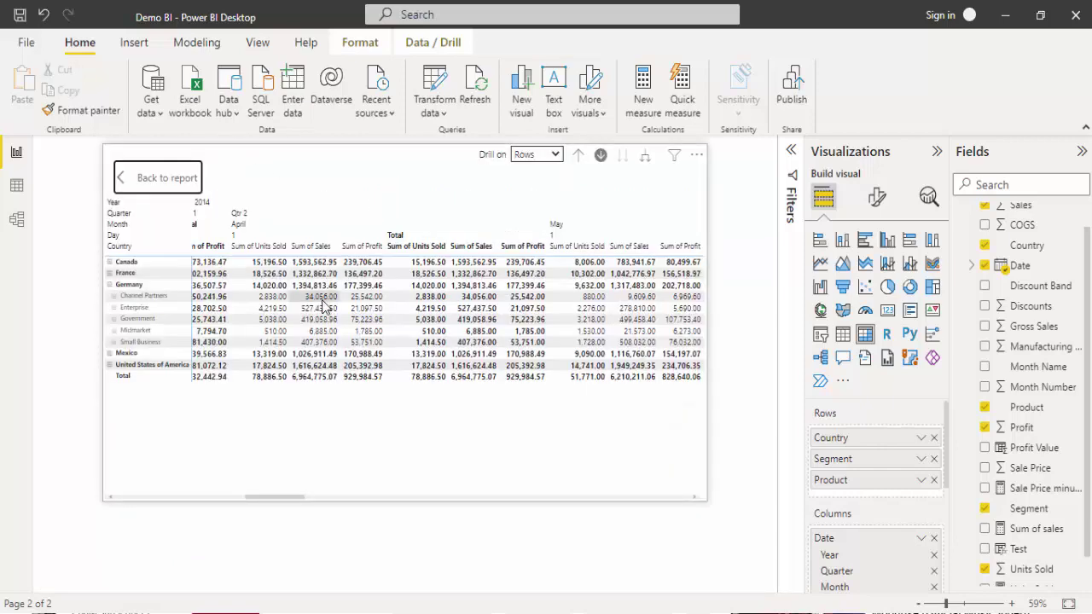
left_click(150, 178)
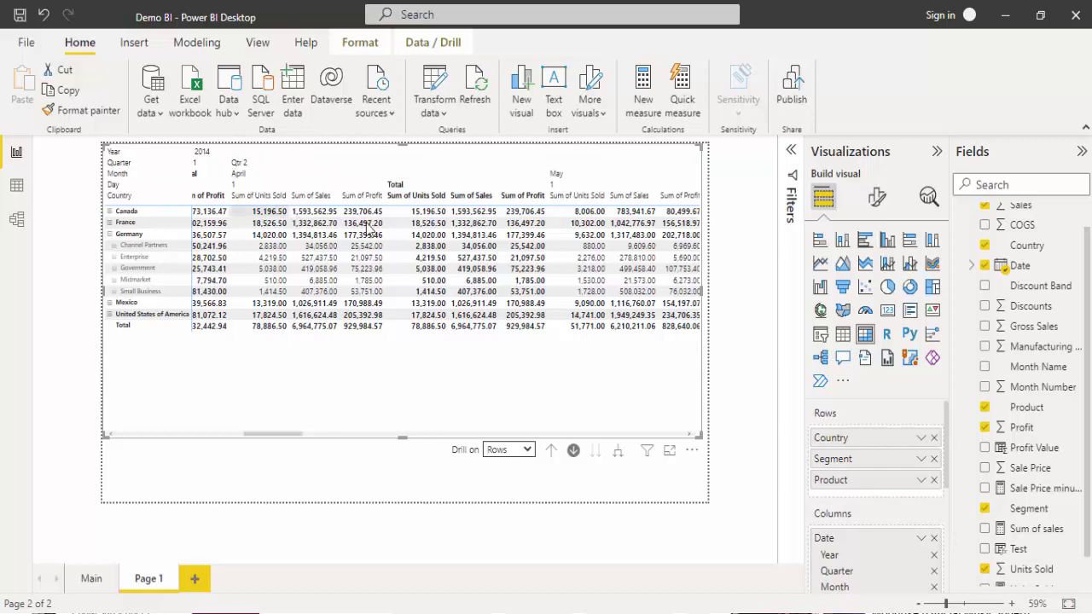
left_click(670, 450)
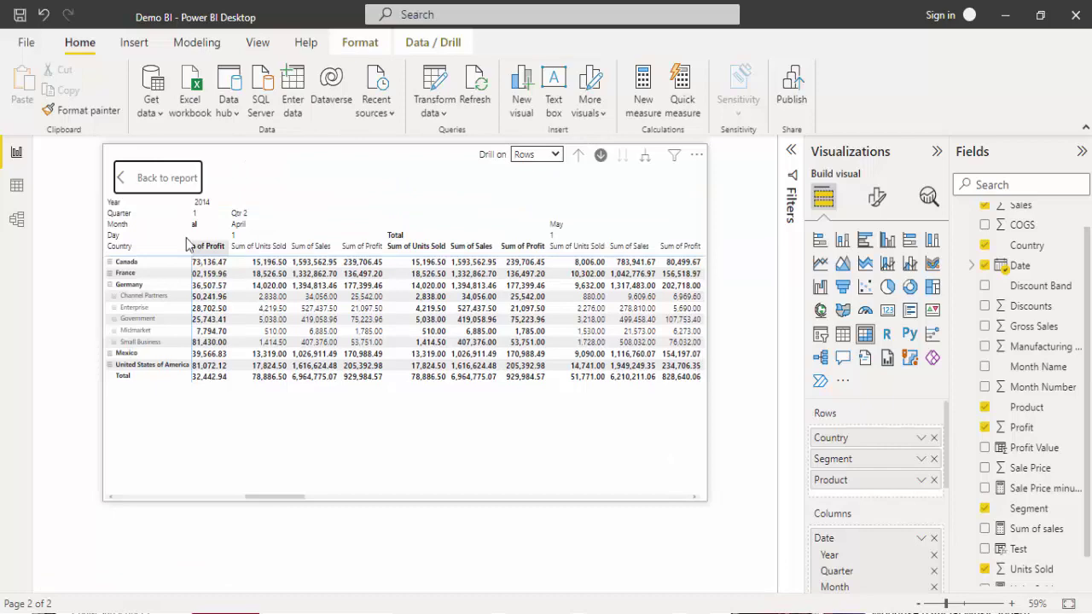
left_click(134, 178)
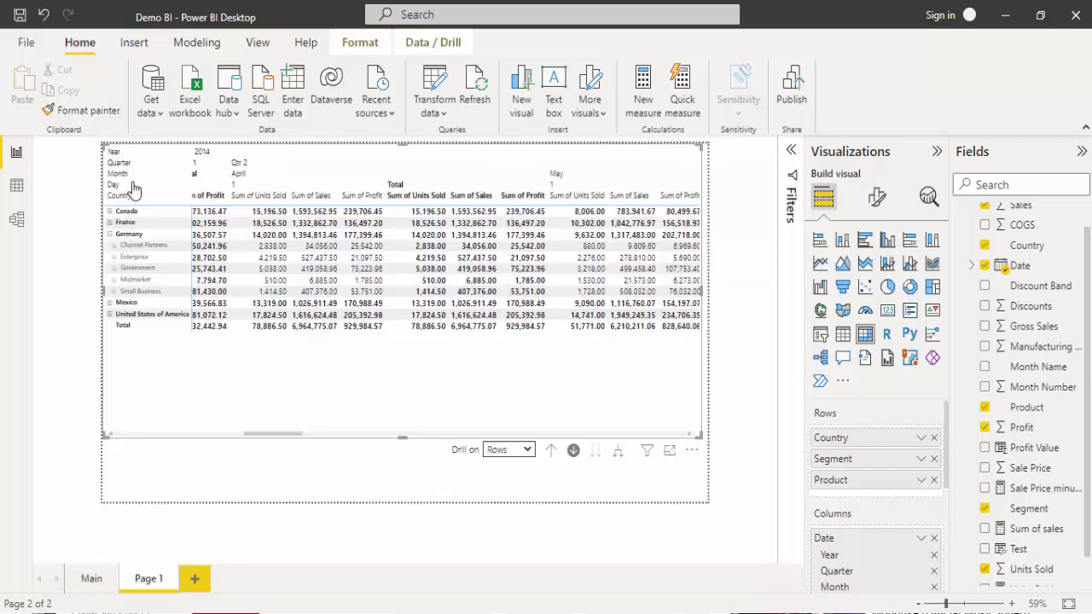
Step: Drill into the products of Germany's Channel Partners row and view the matrix in focus mode before returning to the report
left_click(143, 246)
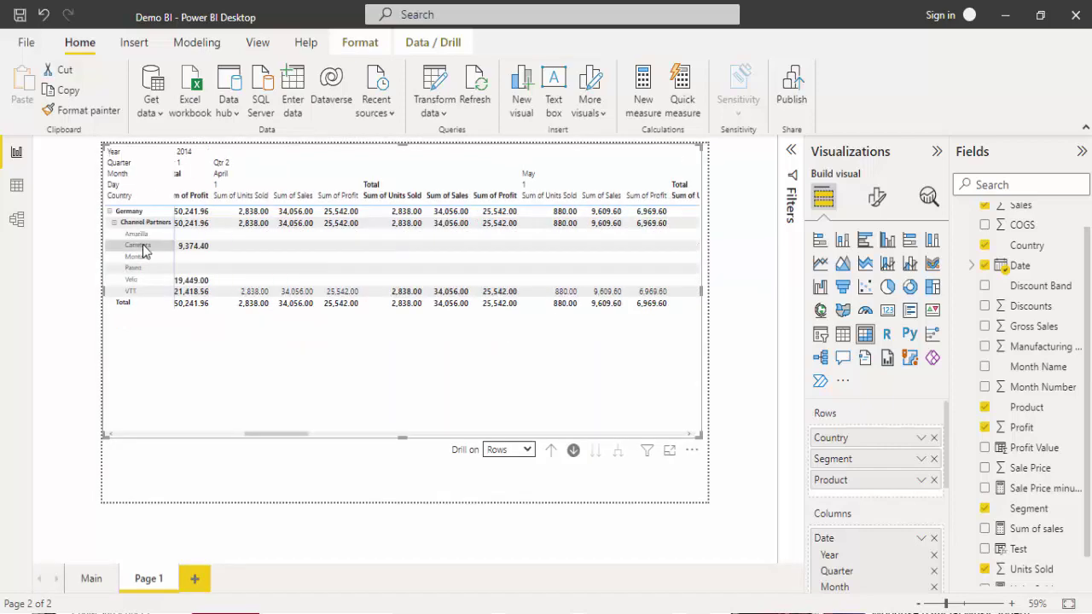
left_click(670, 452)
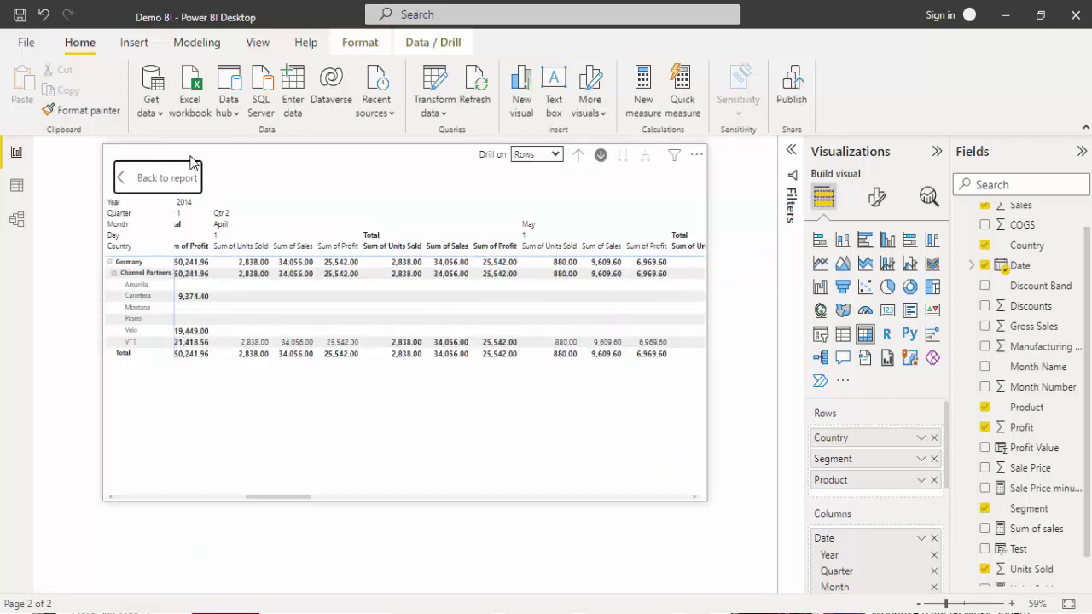
left_click(128, 181)
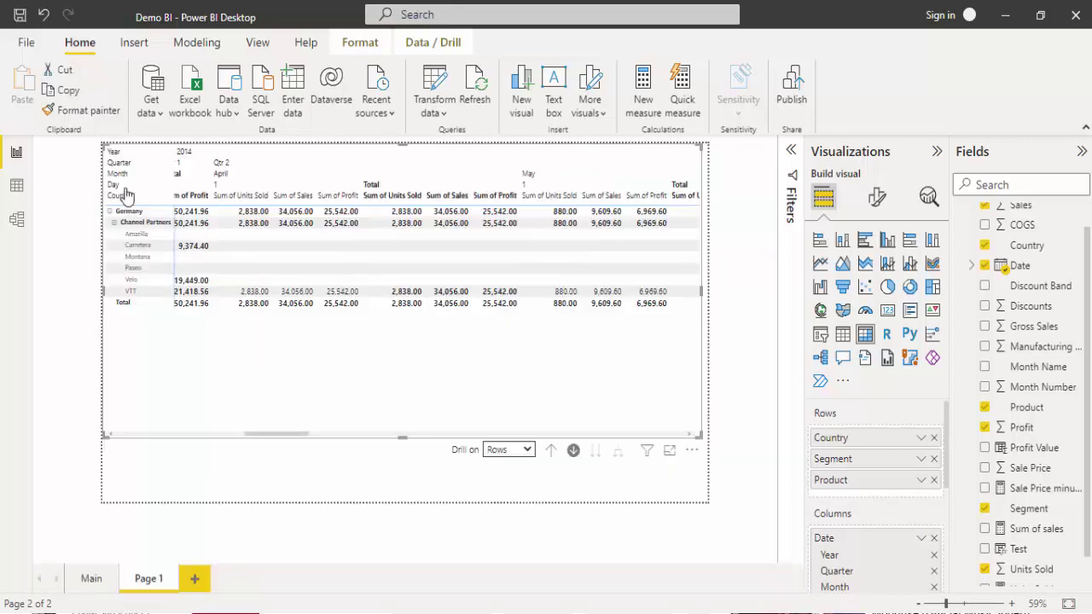
Step: Drill the matrix rows back up to all countries and view the filters and slicers affecting the matrix
left_click(552, 452)
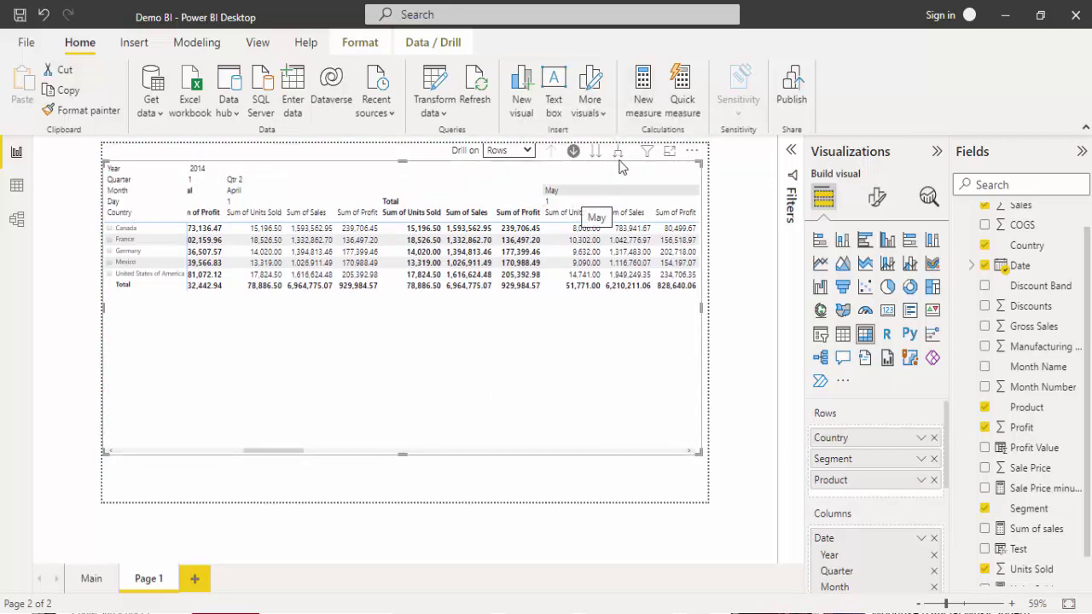
mouse_move(652, 159)
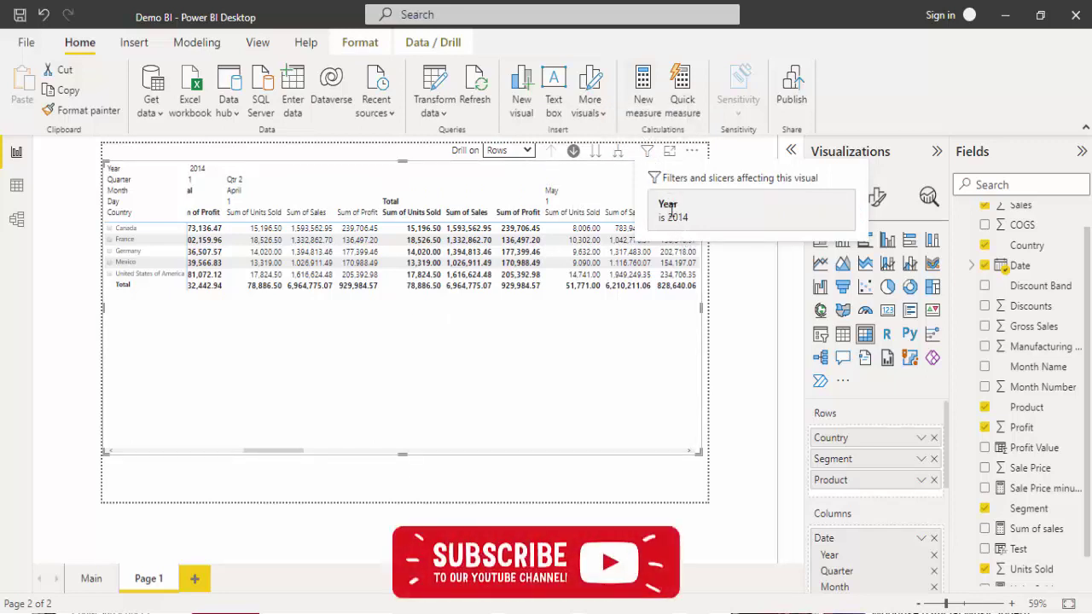
Step: Hide the Filters pane and show it again
left_click_drag(268, 453, 100, 452)
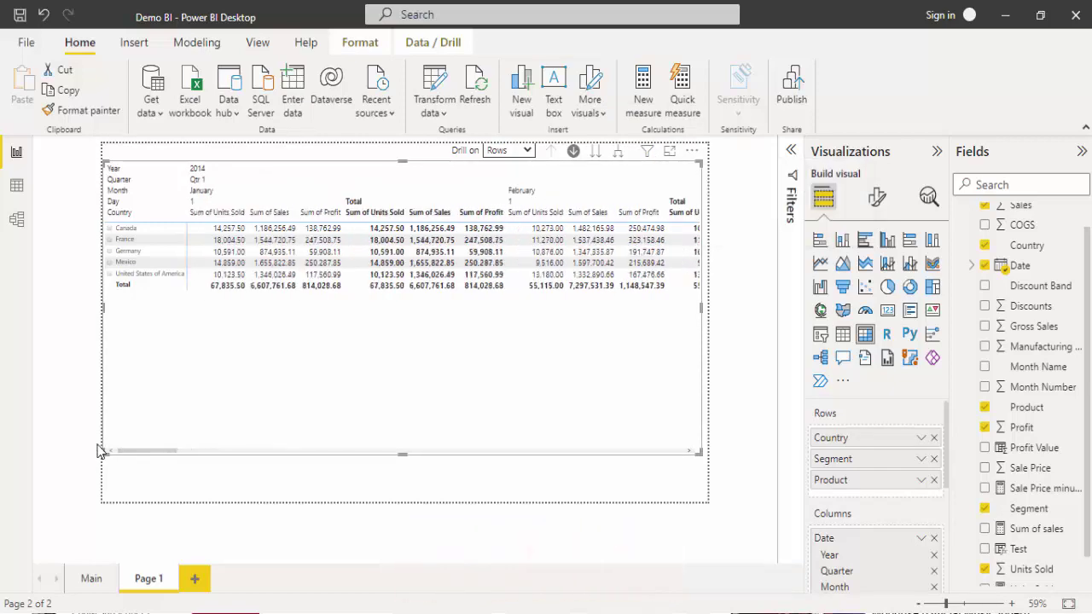
left_click(134, 42)
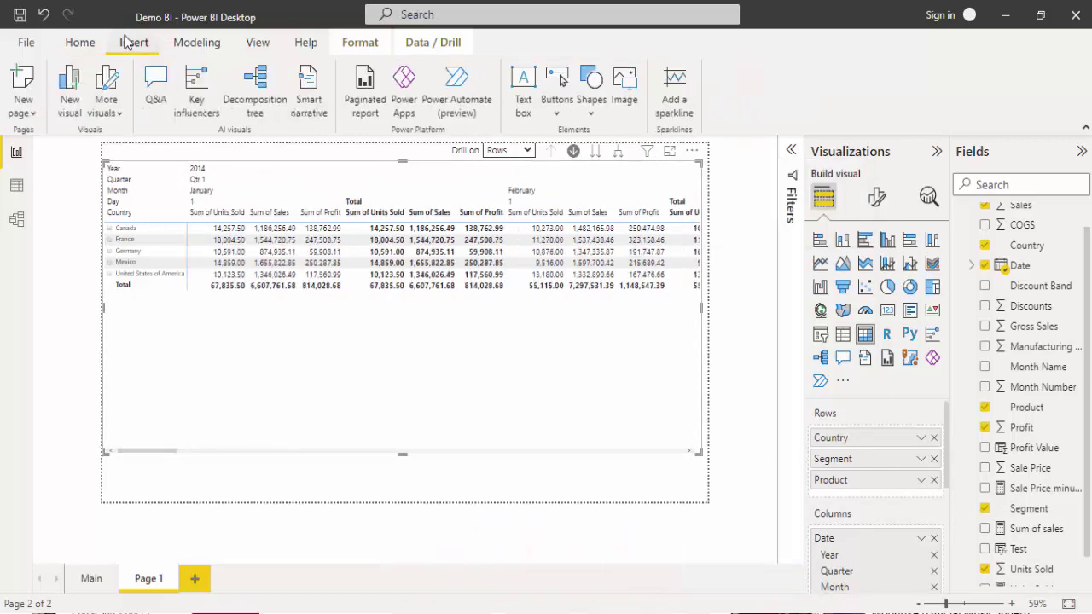
left_click(185, 45)
left_click(255, 42)
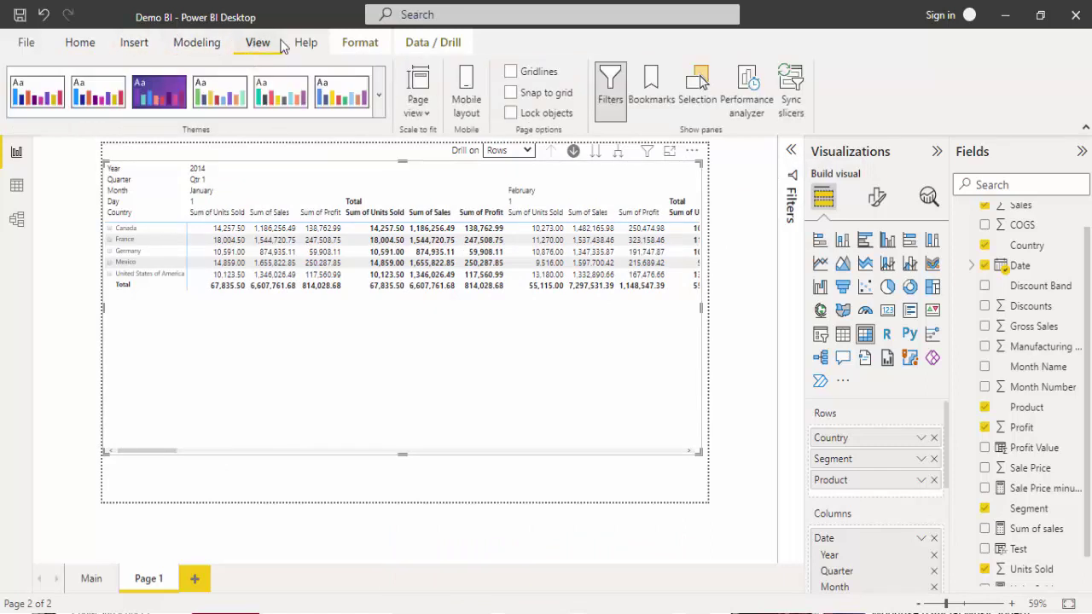
left_click(609, 98)
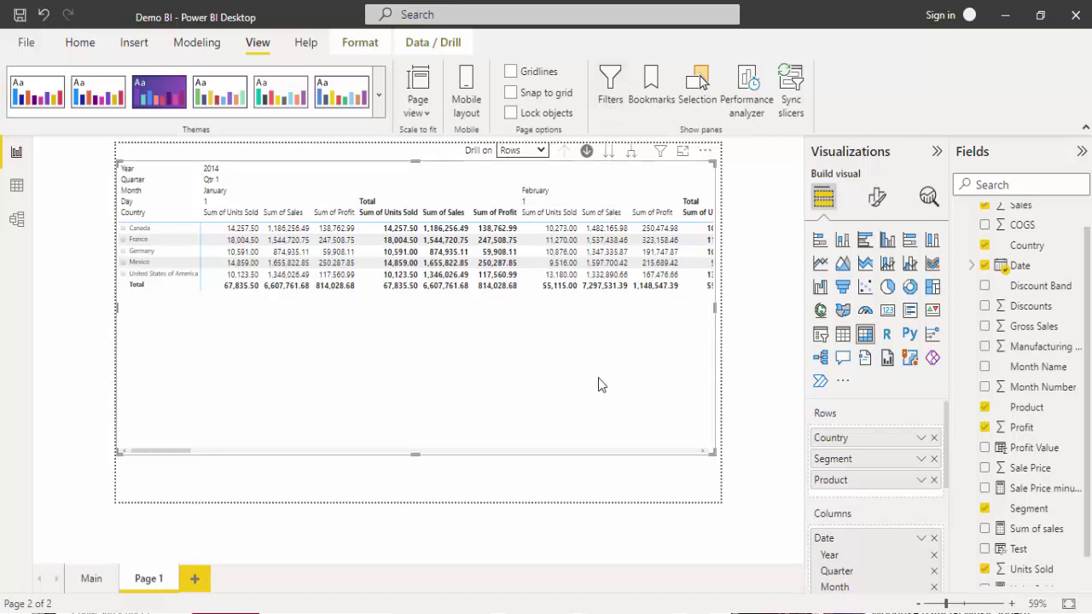
left_click(603, 109)
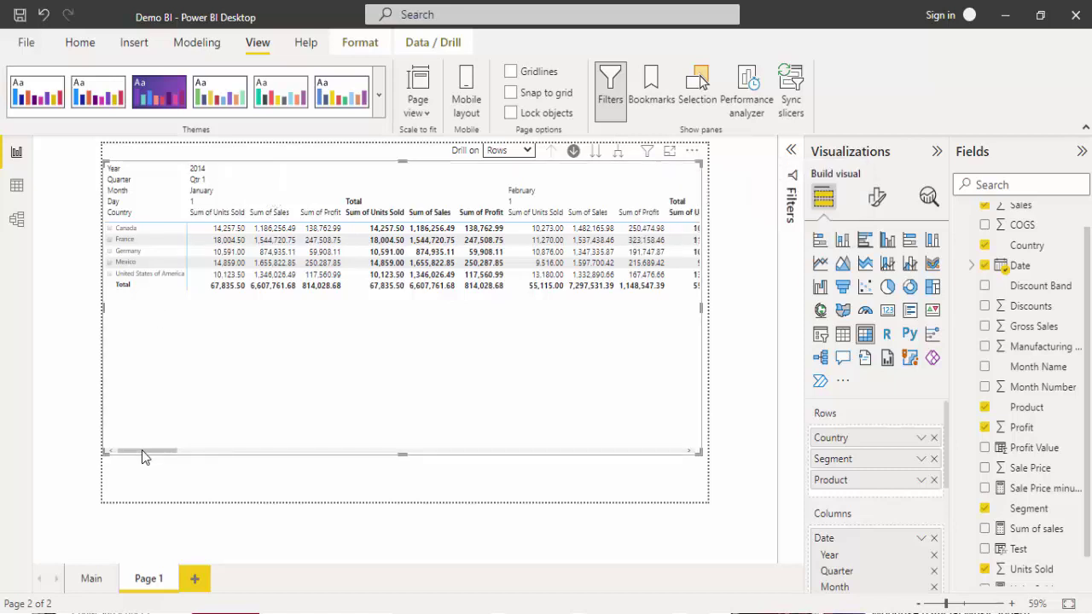
right_click(174, 171)
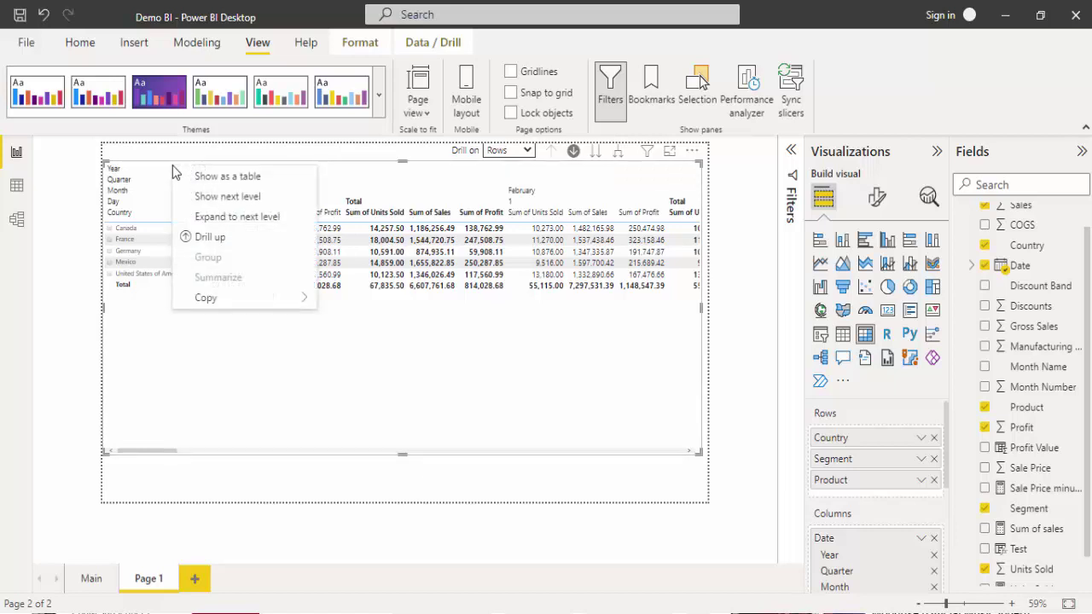
right_click(475, 318)
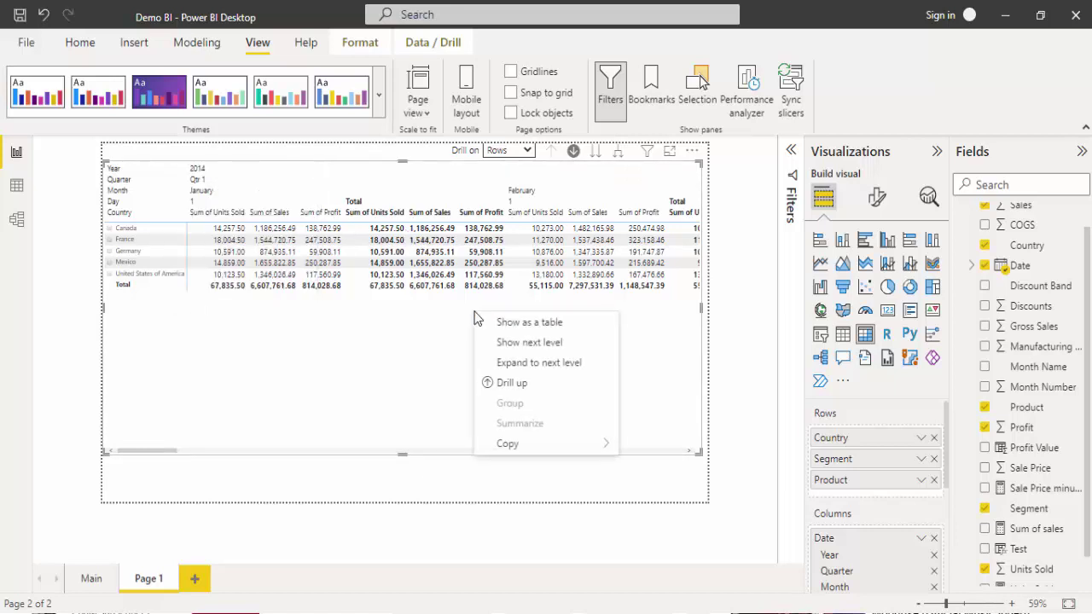
left_click(649, 401)
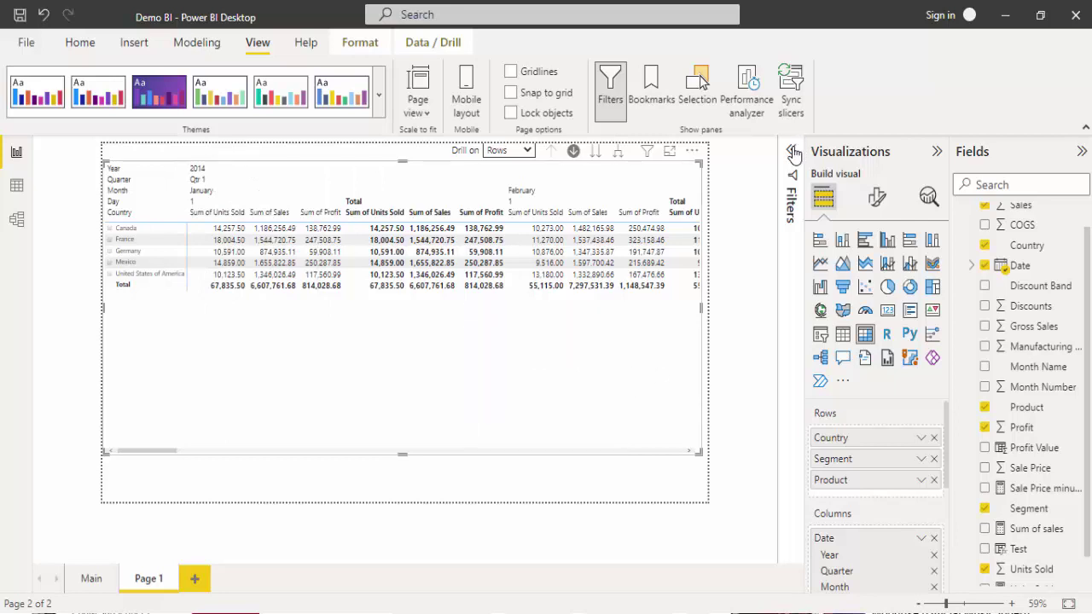
Step: Expand the Filters pane and clear the 2014 Date - Year filter on the matrix
left_click(792, 151)
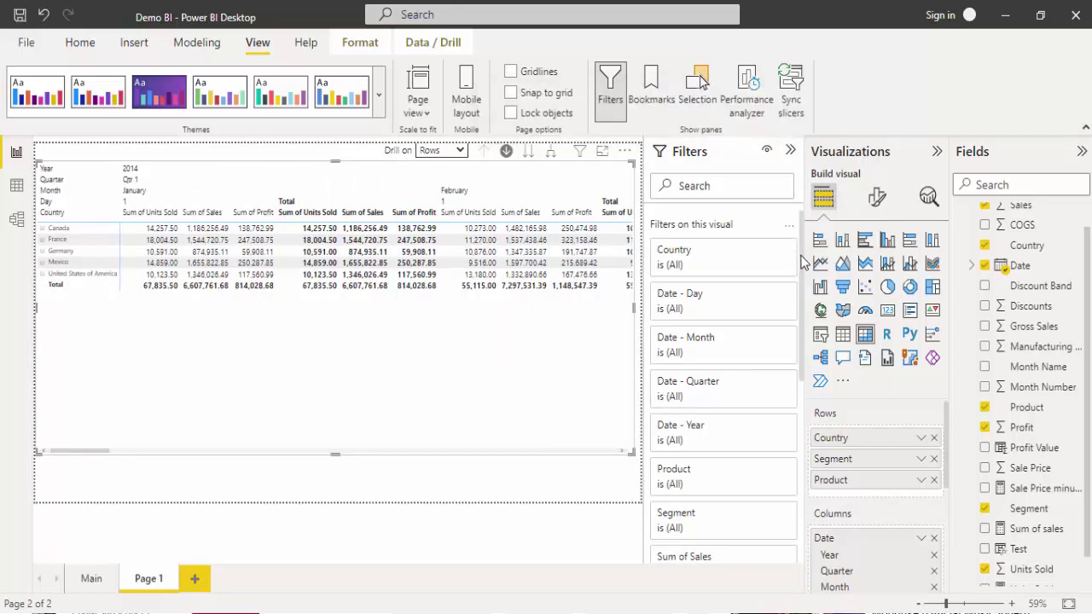
left_click_drag(802, 262, 817, 434)
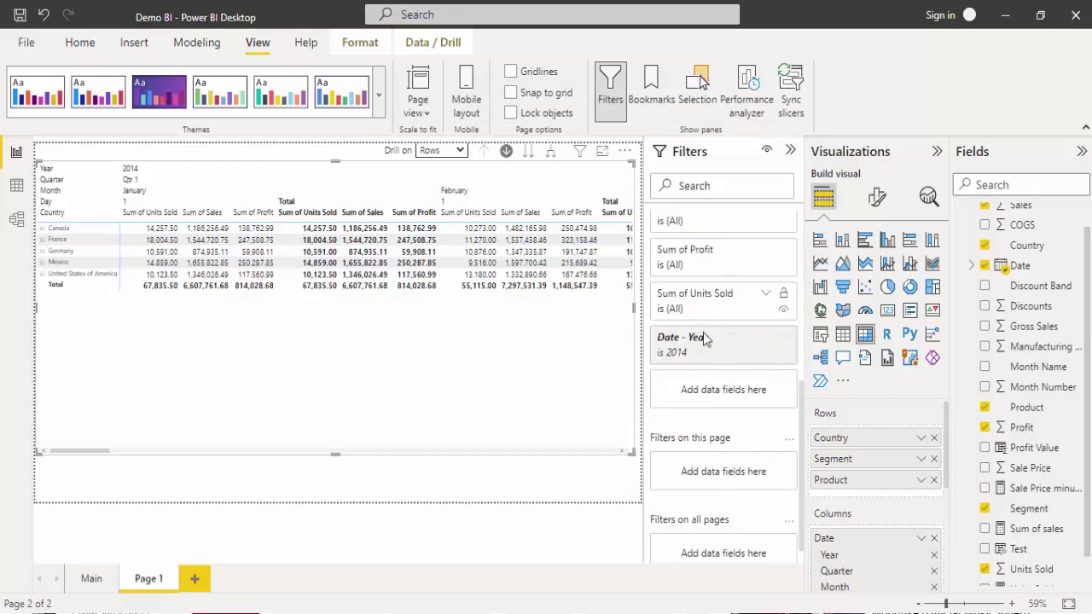
left_click(784, 355)
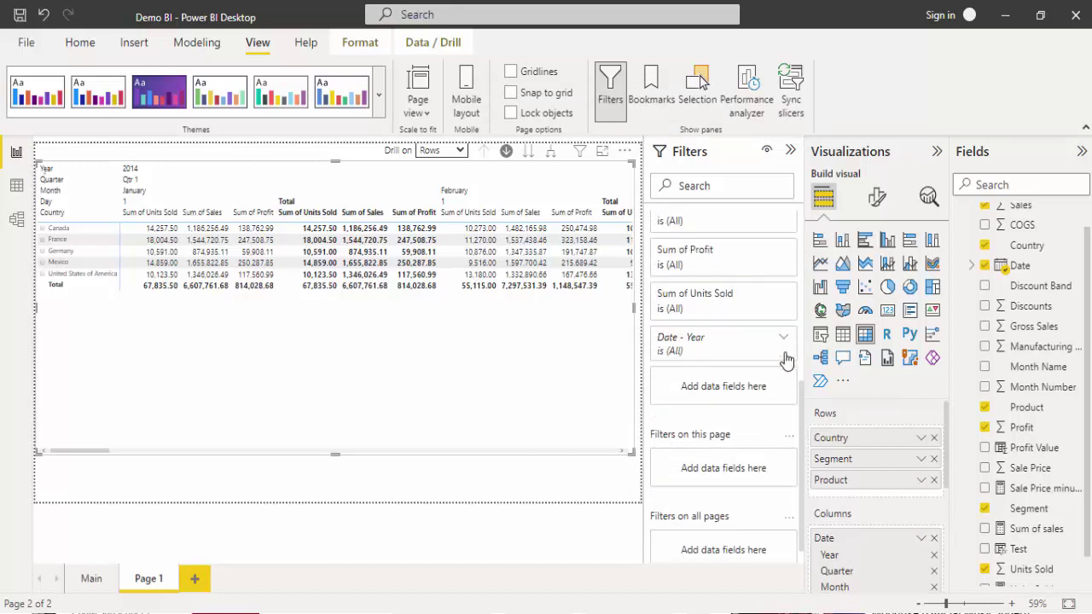